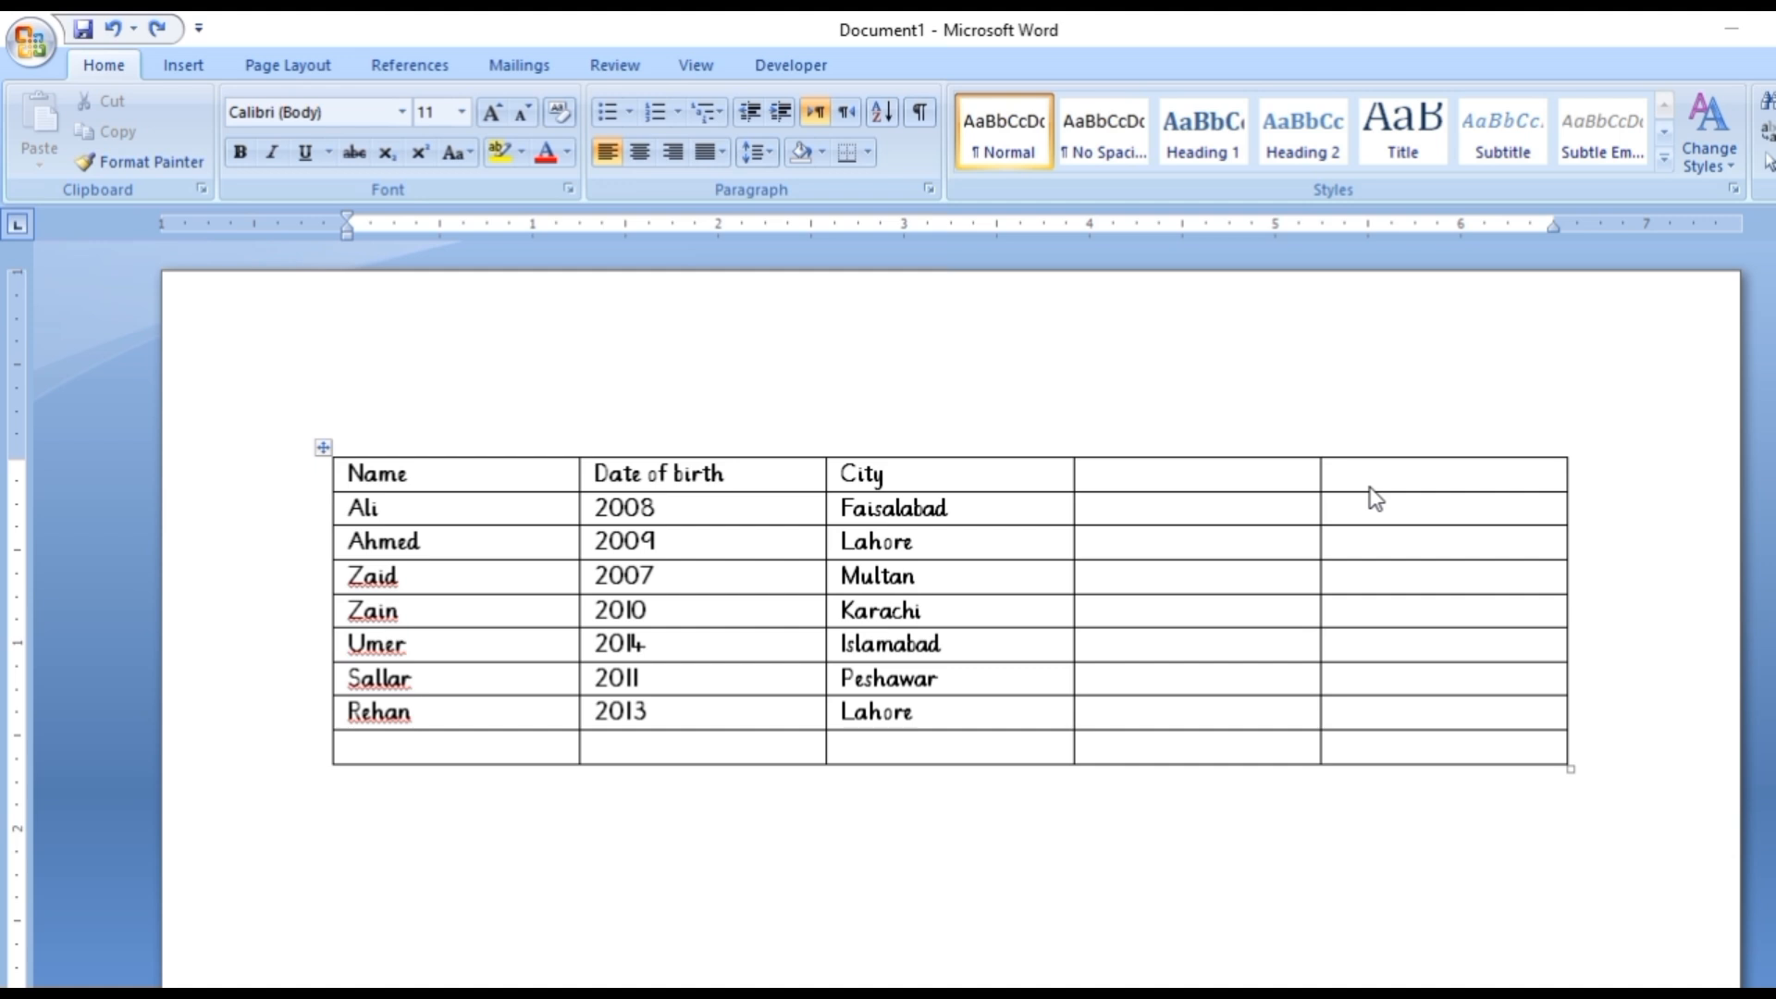
# Delete the two empty columns beside the City column.
pyautogui.click(1278, 477)
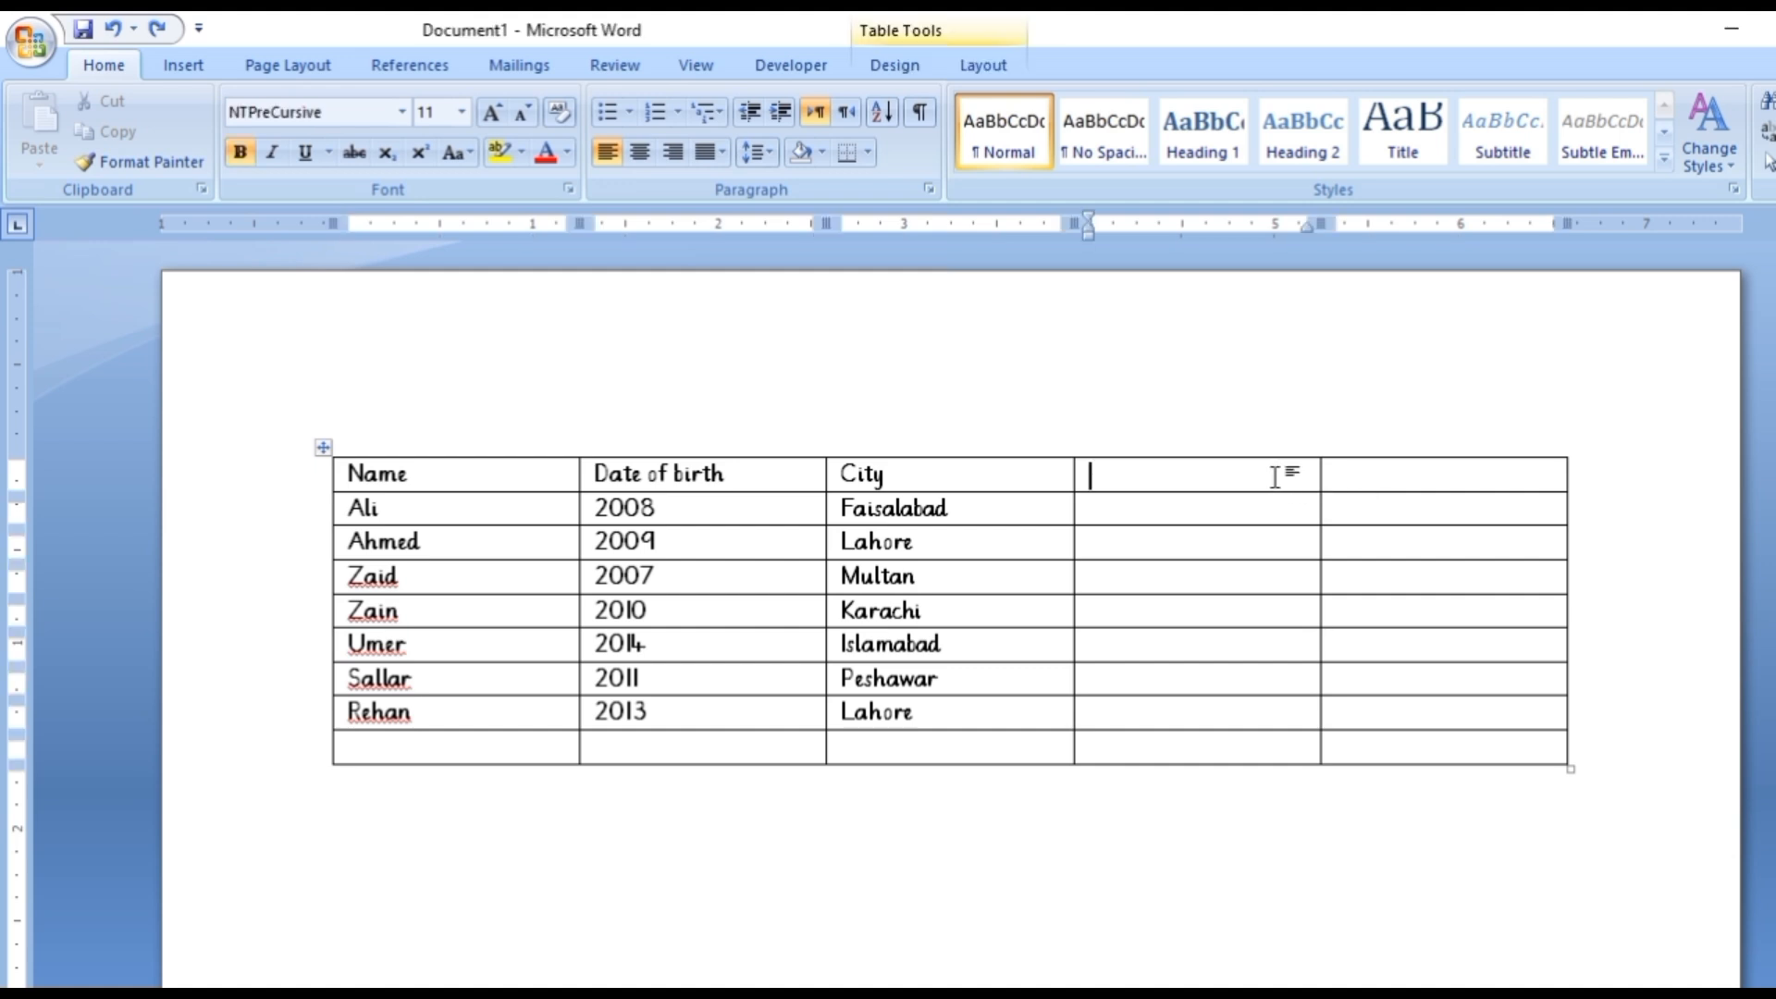
pyautogui.moveTo(1224, 469); pyautogui.dragTo(1371, 745)
pyautogui.rightClick(1303, 508)
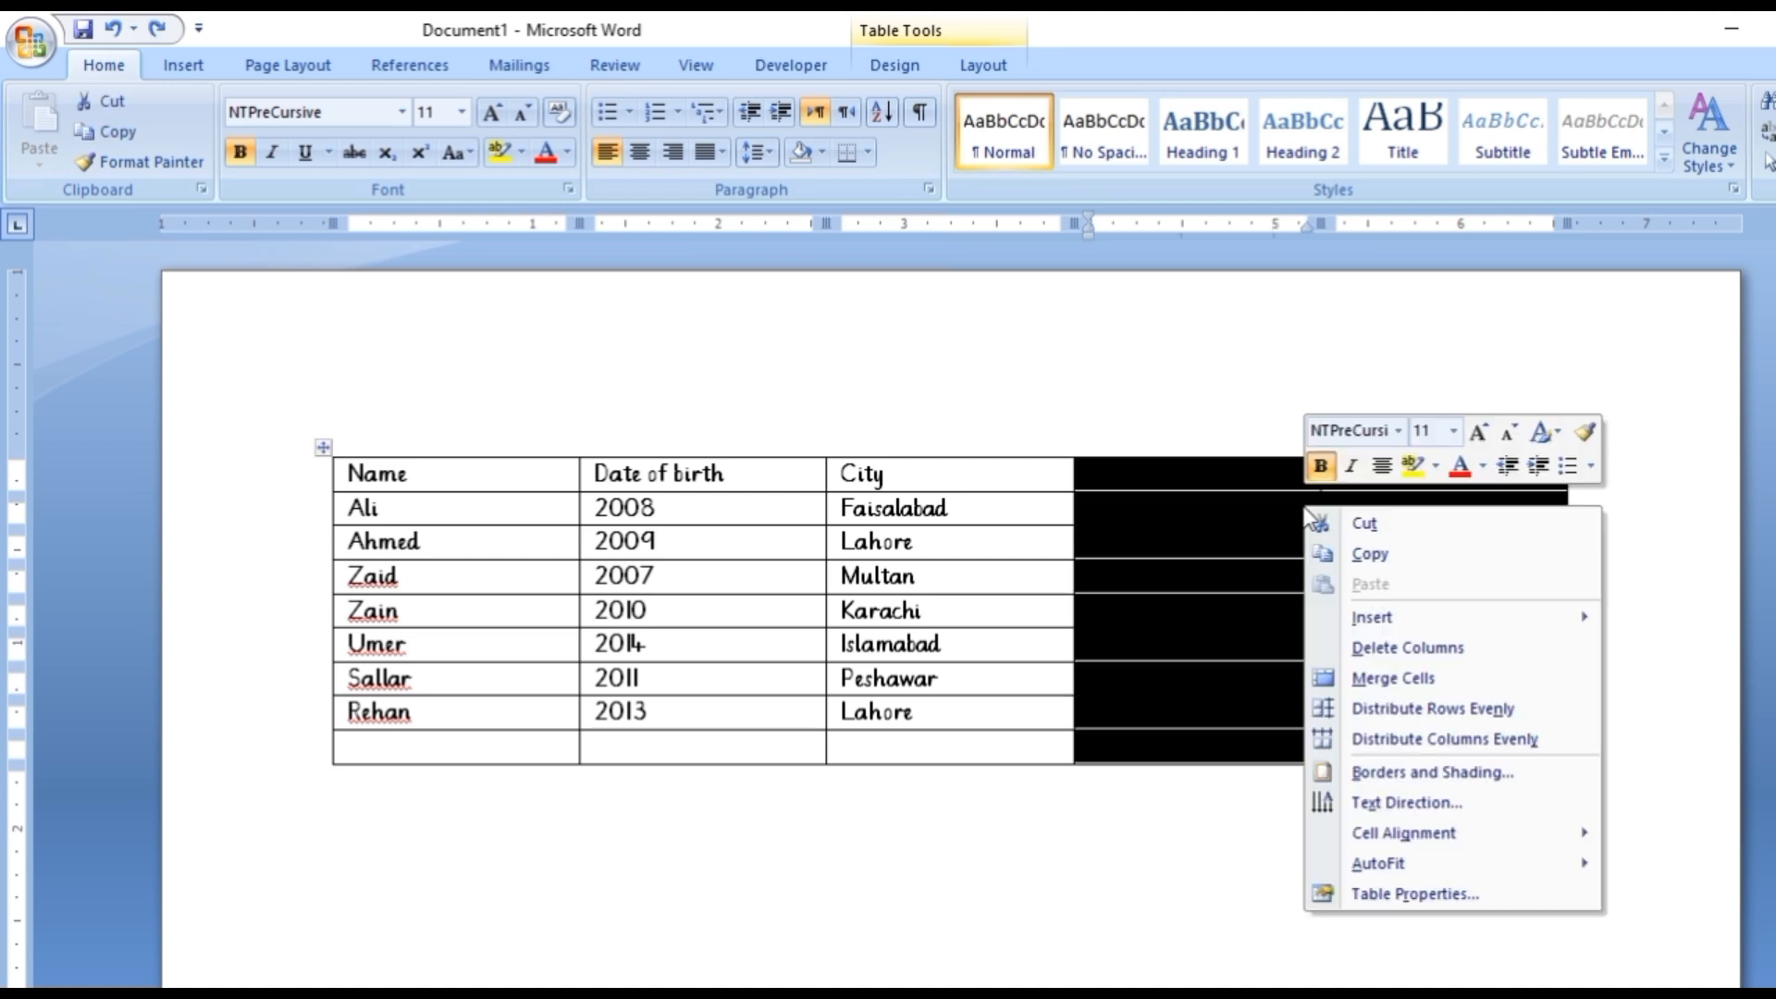
pyautogui.click(1403, 650)
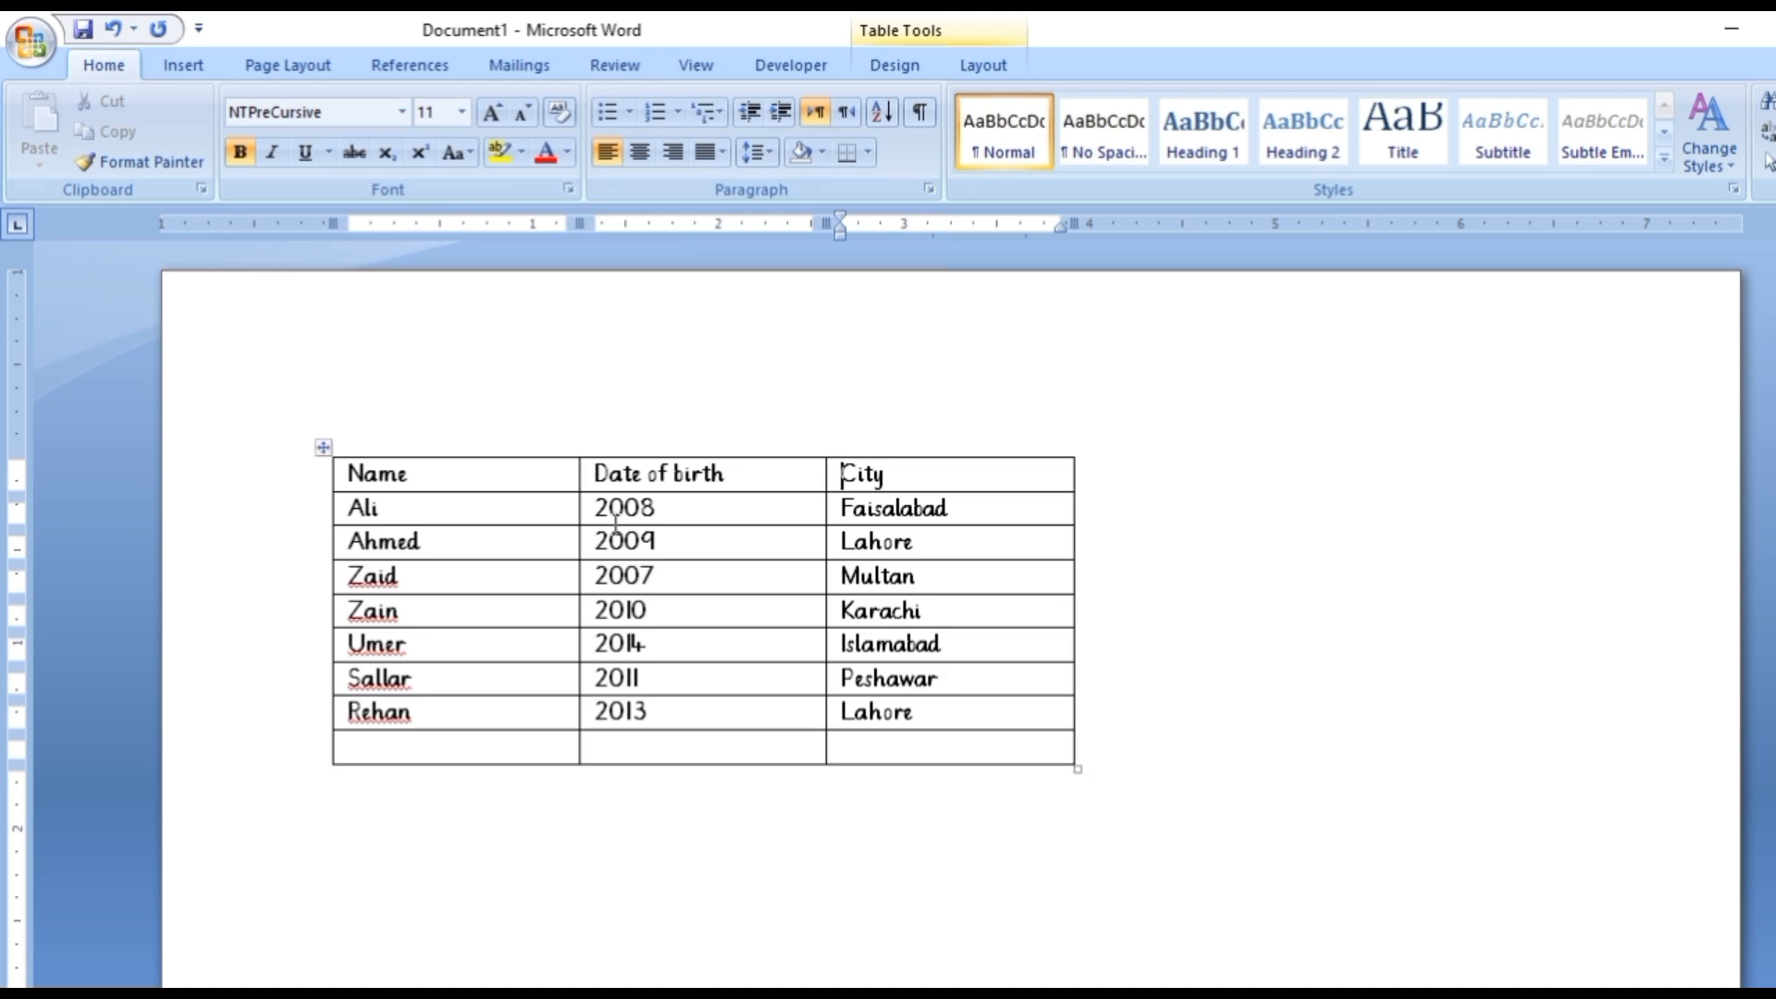
# Center the whole table horizontally on the page.
pyautogui.click(322, 451)
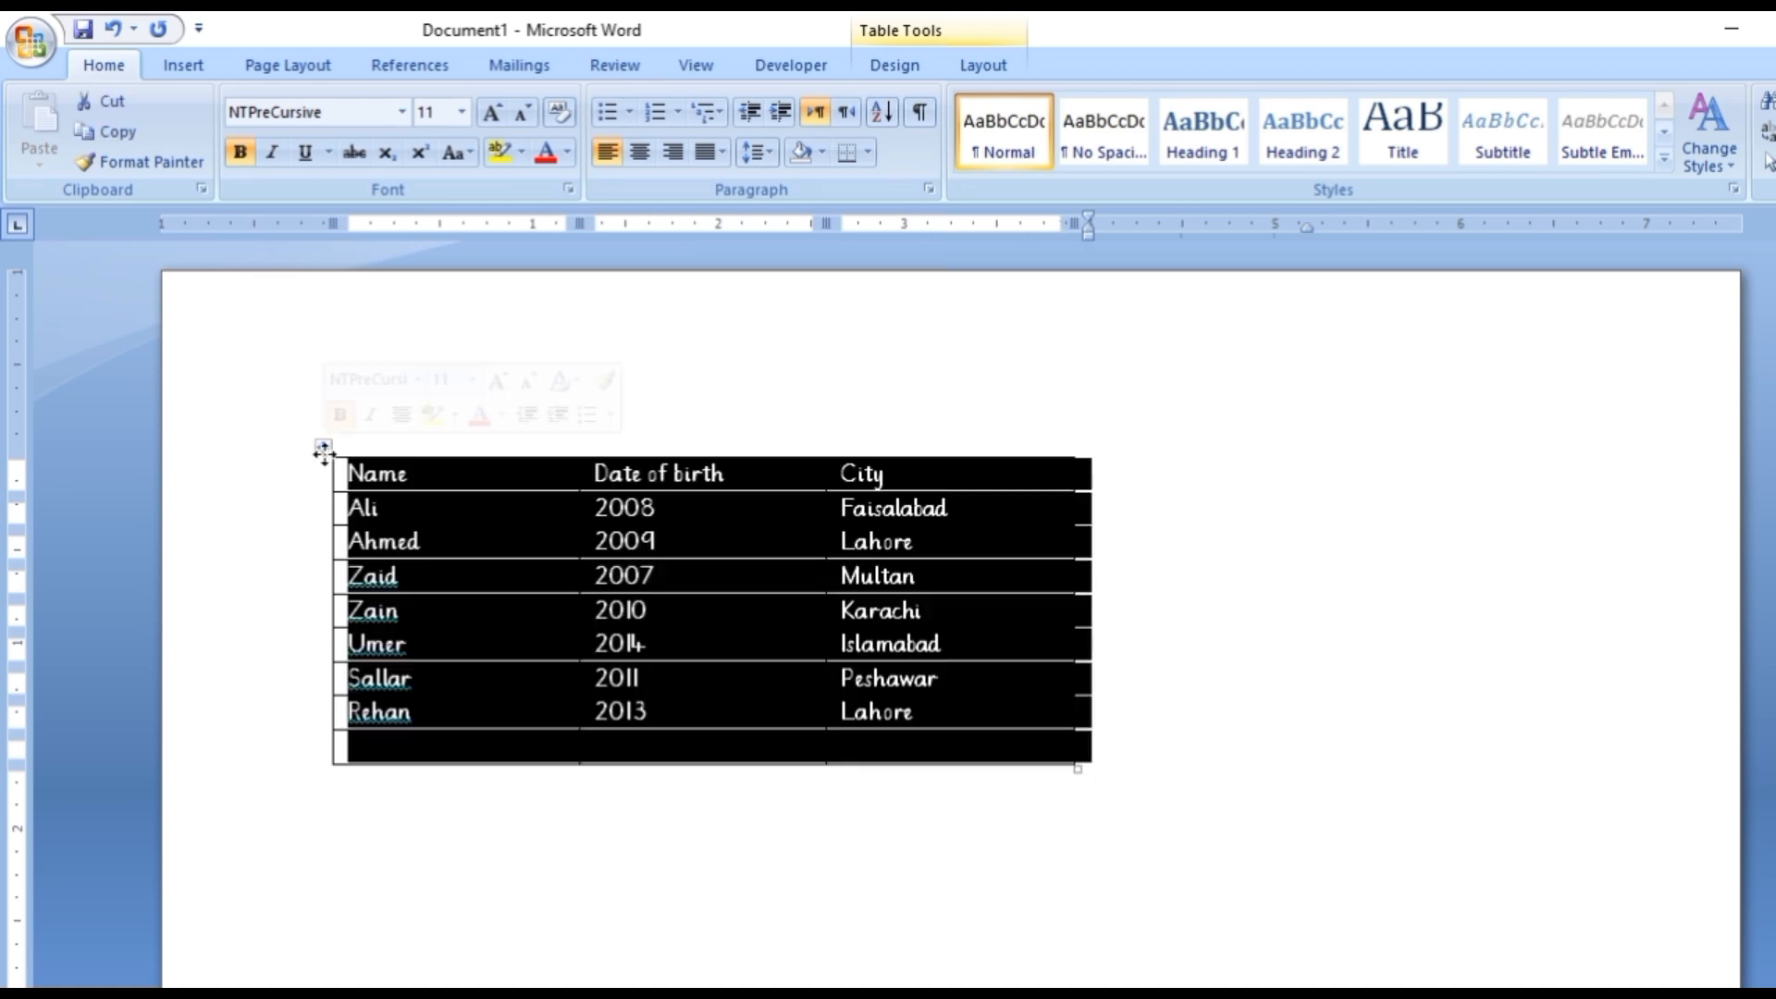
pyautogui.hotkey('ctrl', 'e')
pyautogui.click(636, 785)
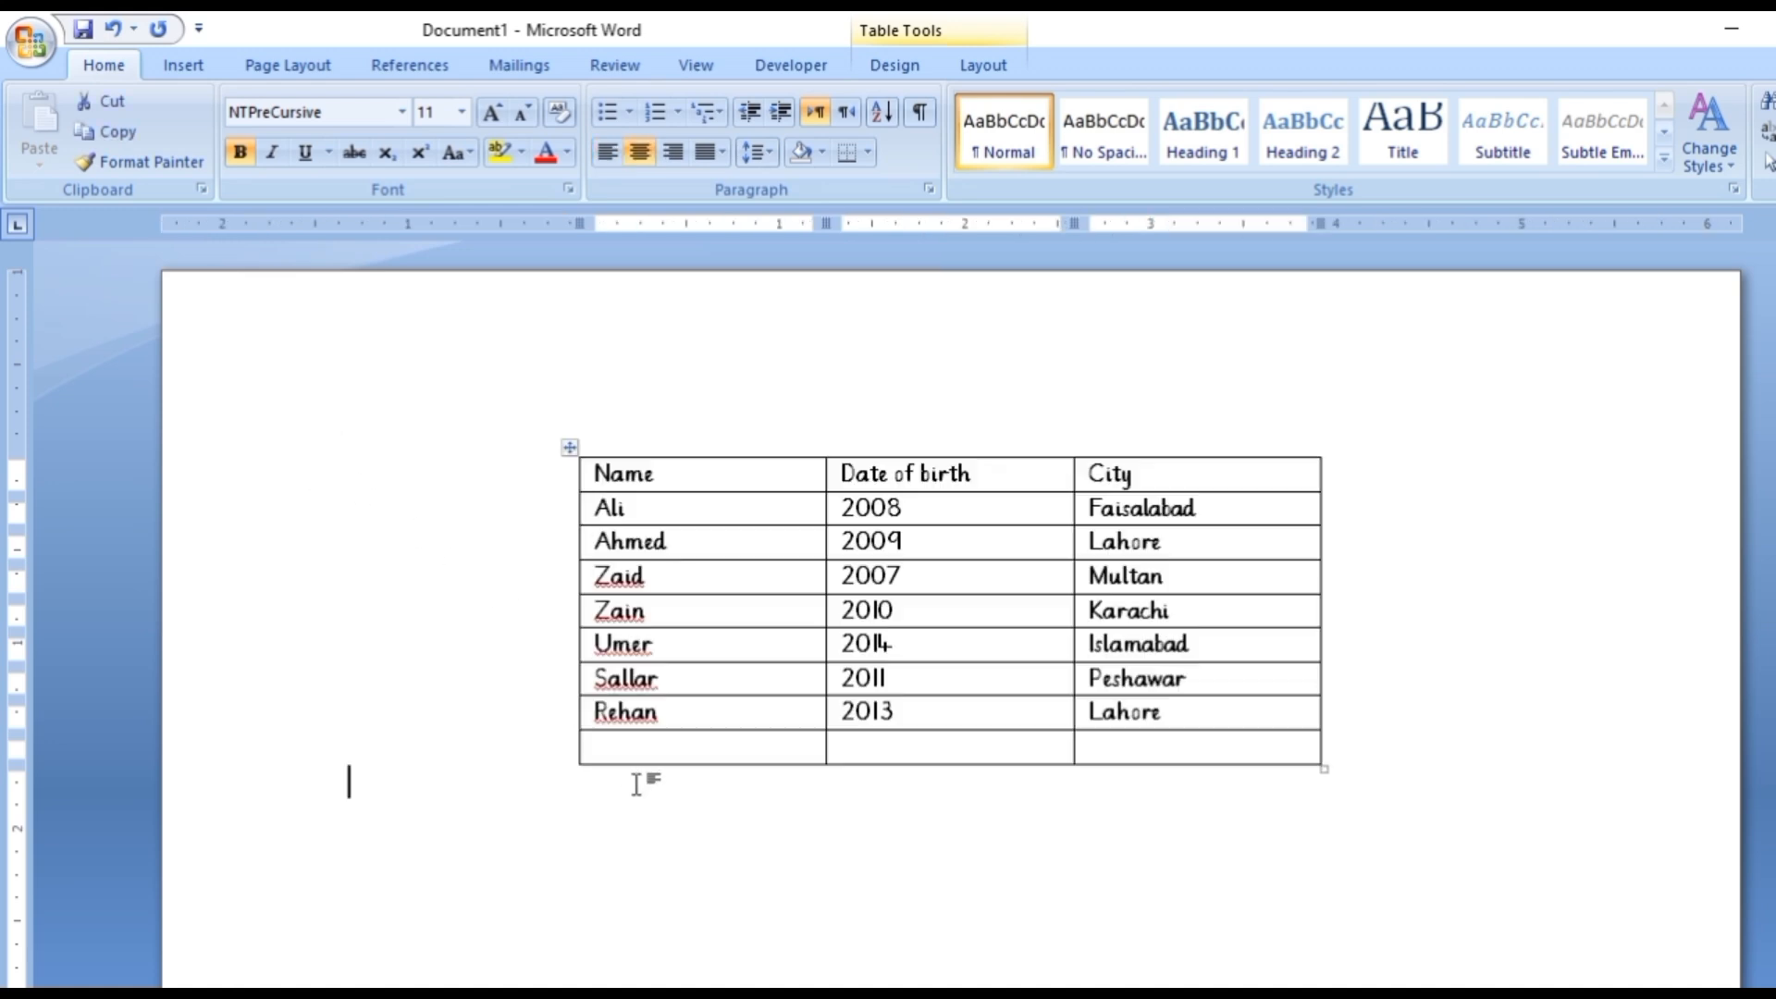
pyautogui.click(1348, 552)
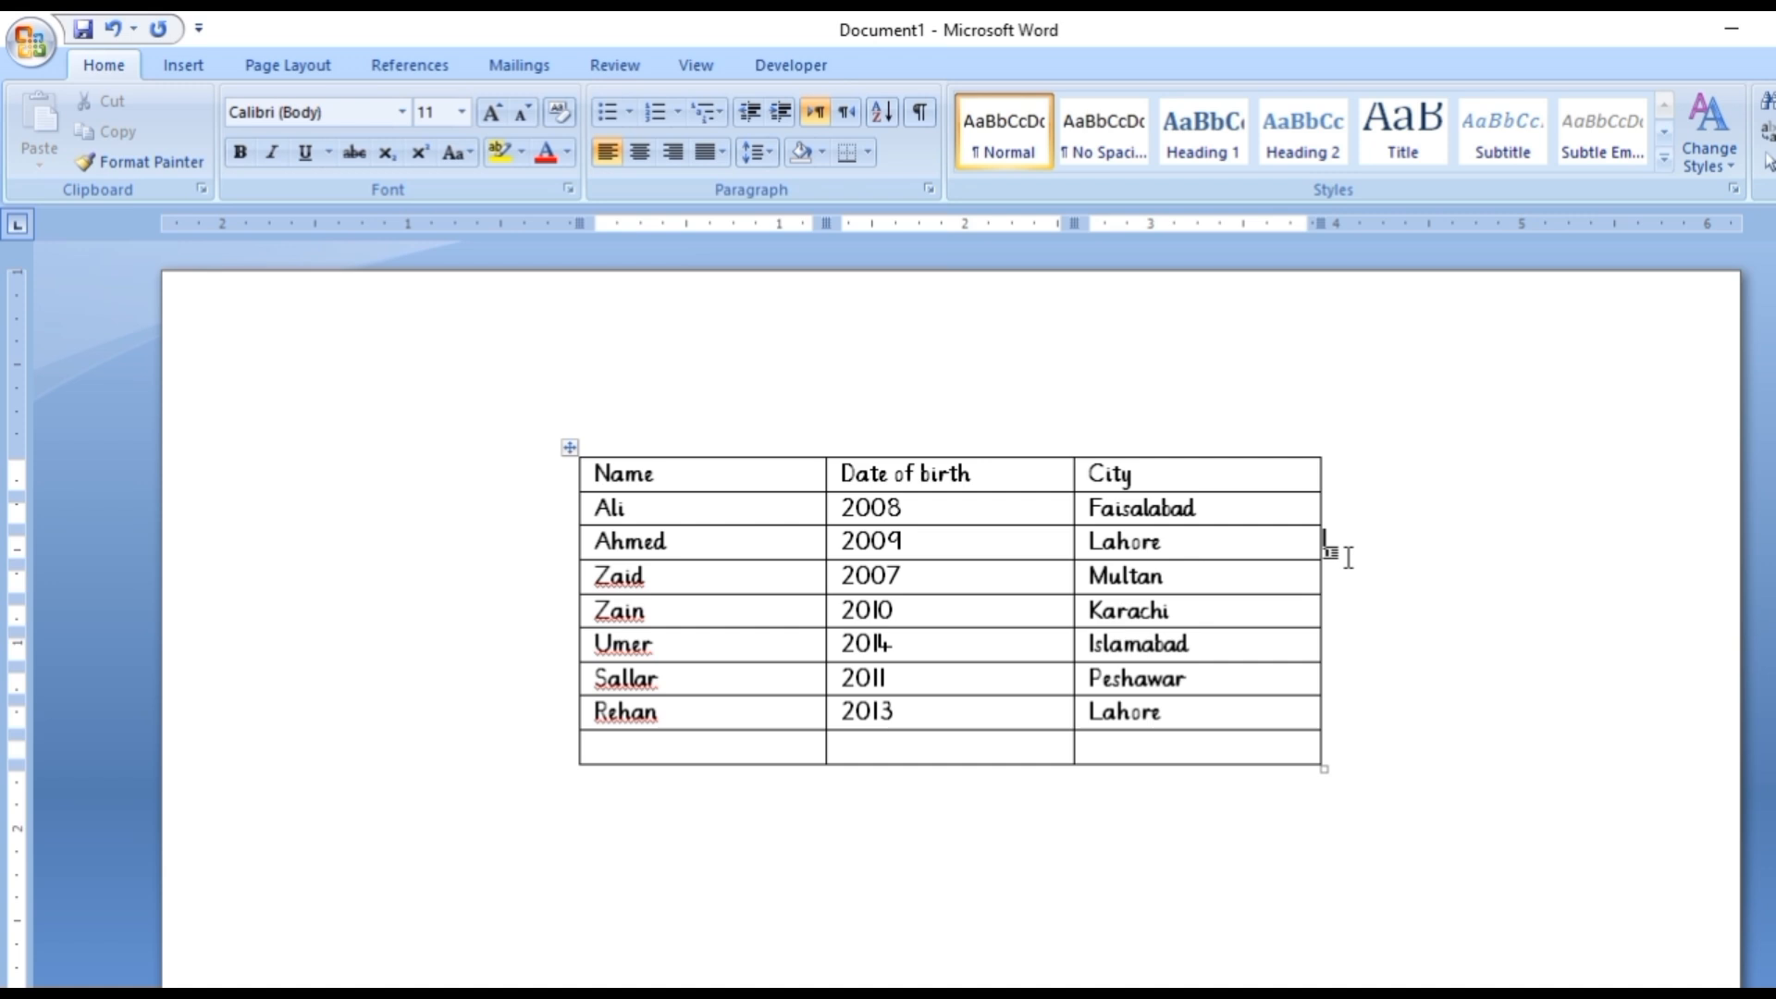
# Insert an empty column between the Date of birth and City columns.
pyautogui.click(1031, 513)
pyautogui.rightClick(1032, 513)
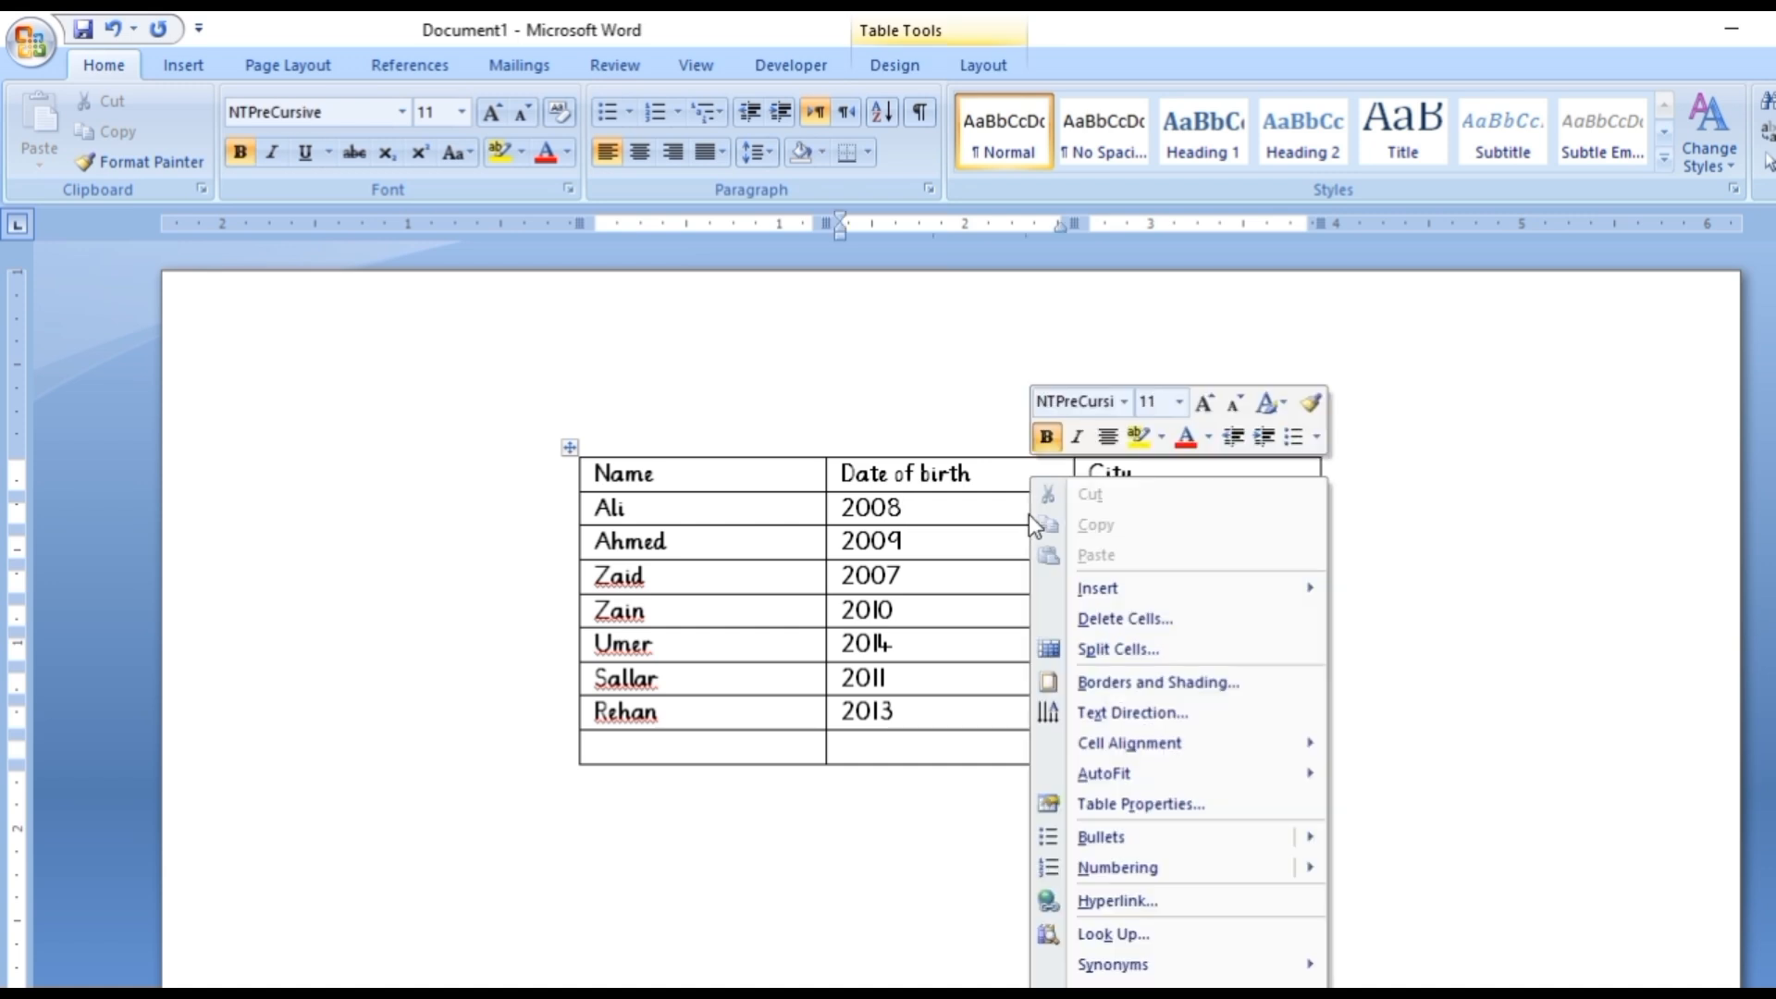
pyautogui.moveTo(1141, 592)
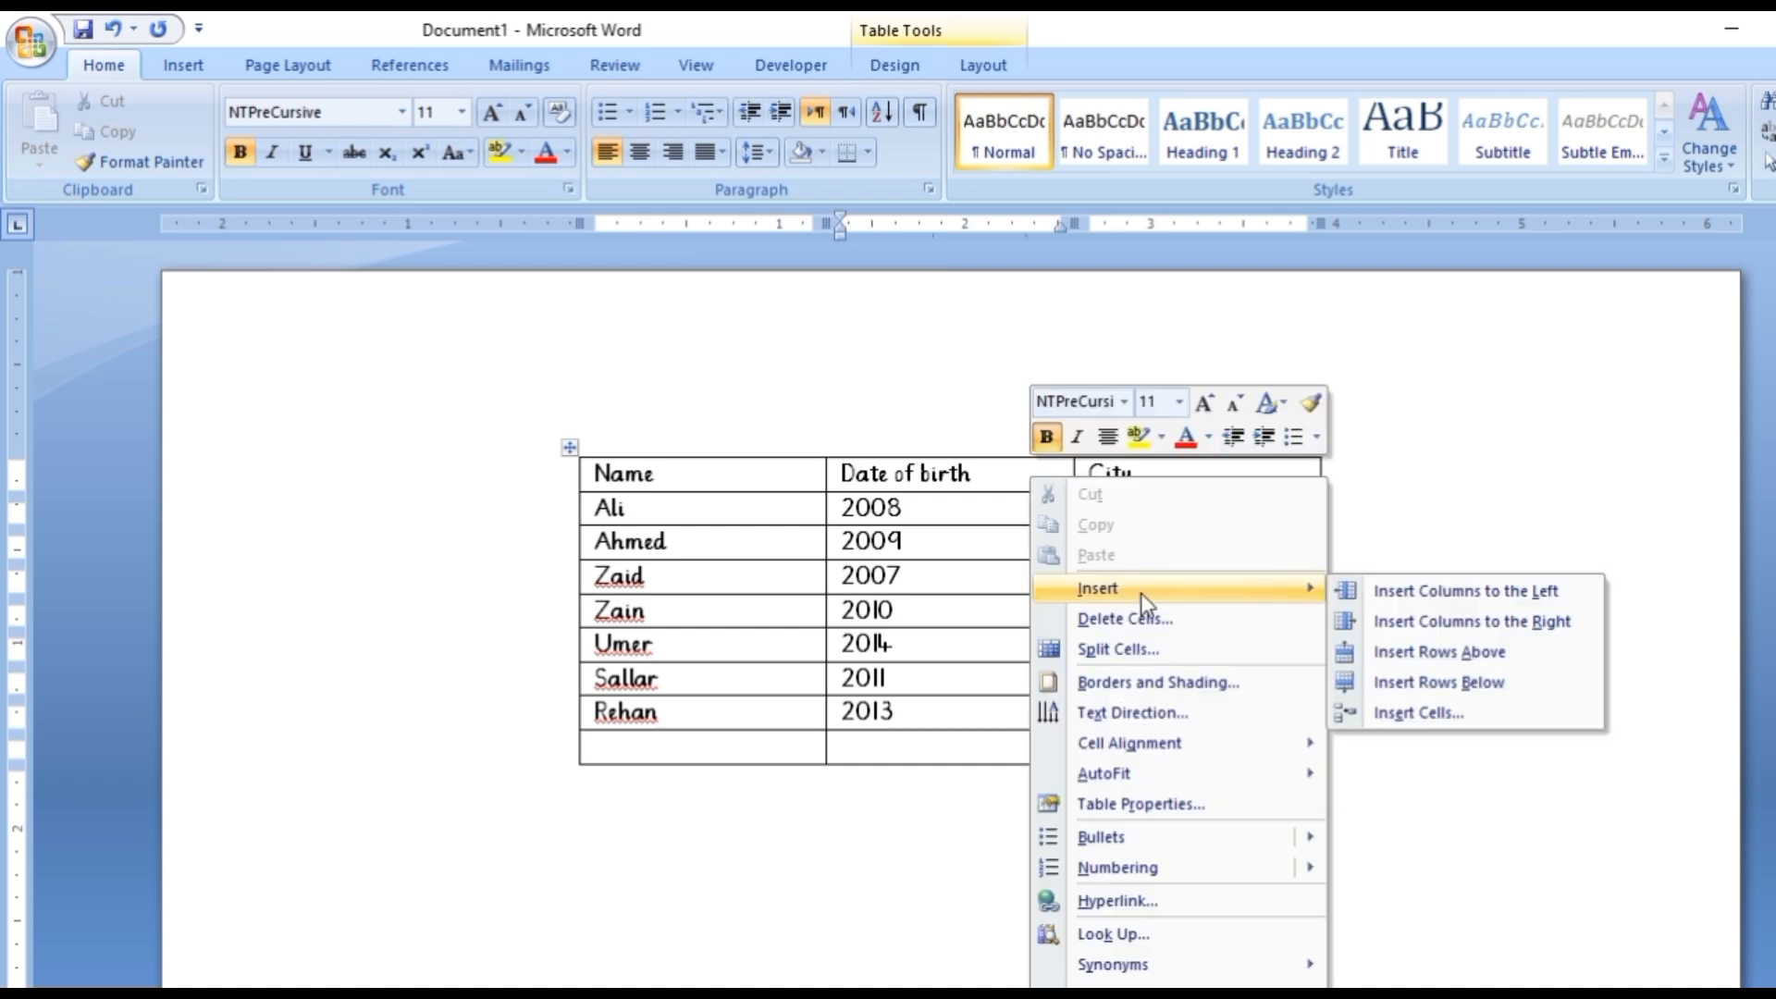
pyautogui.click(1407, 622)
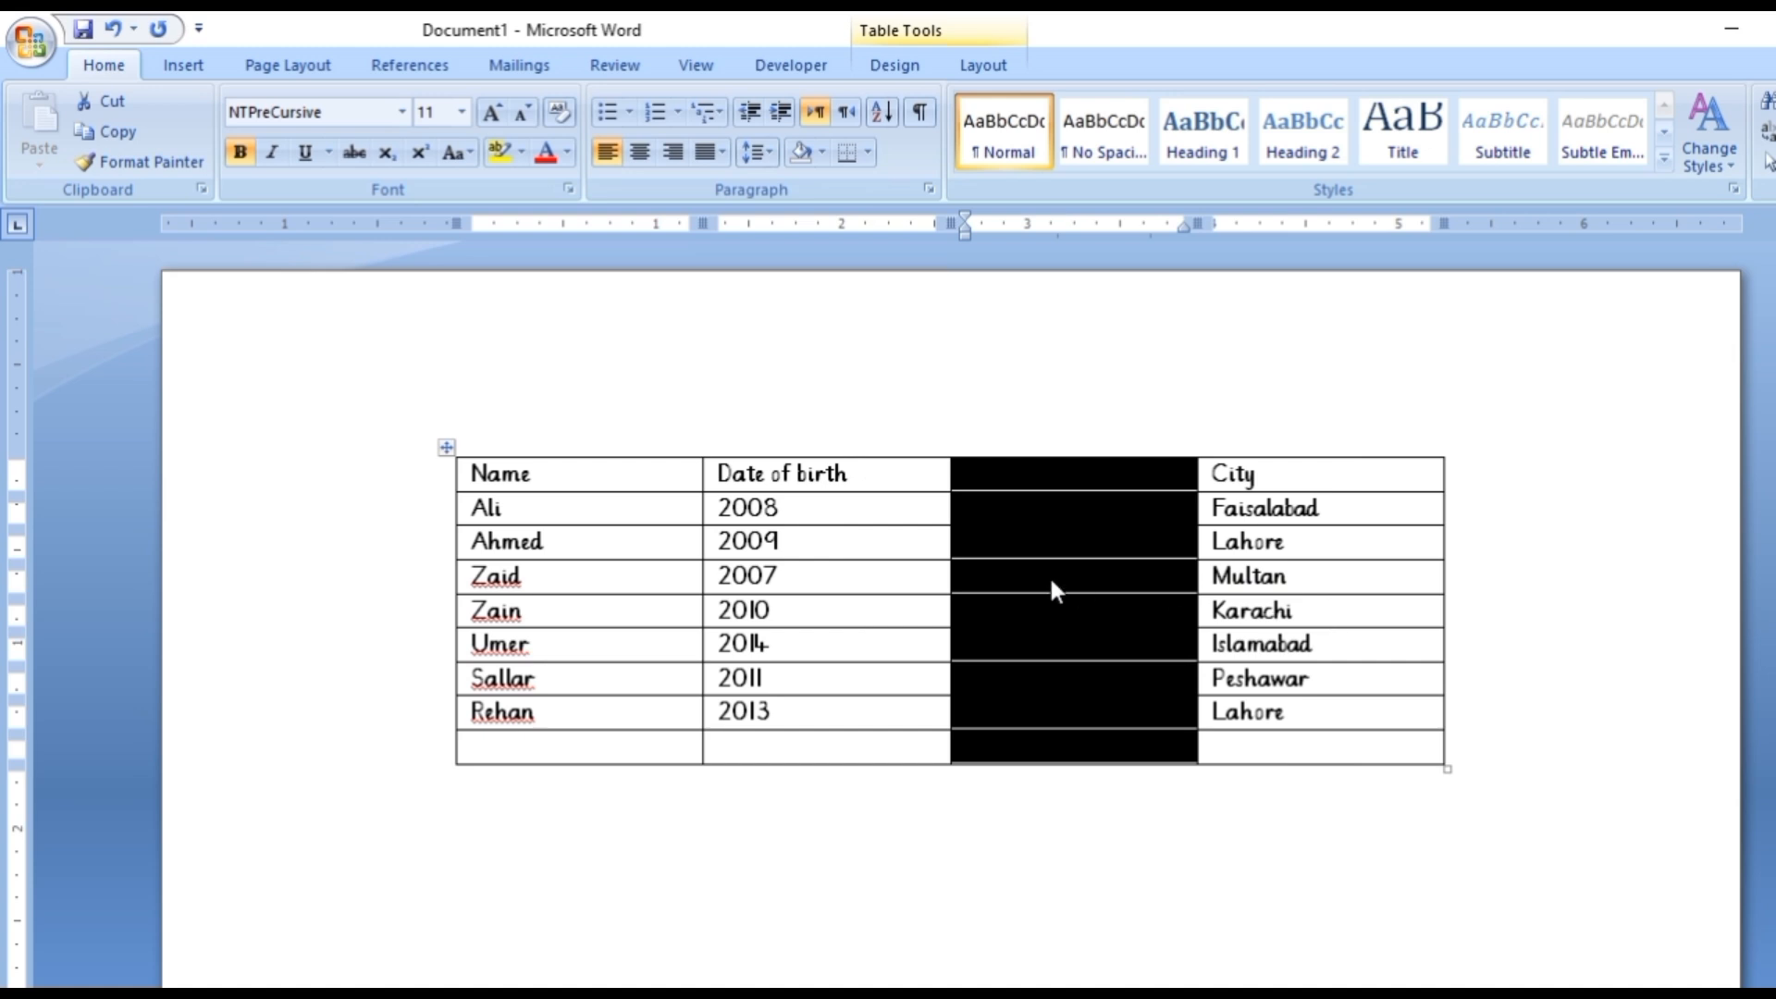
pyautogui.click(1050, 581)
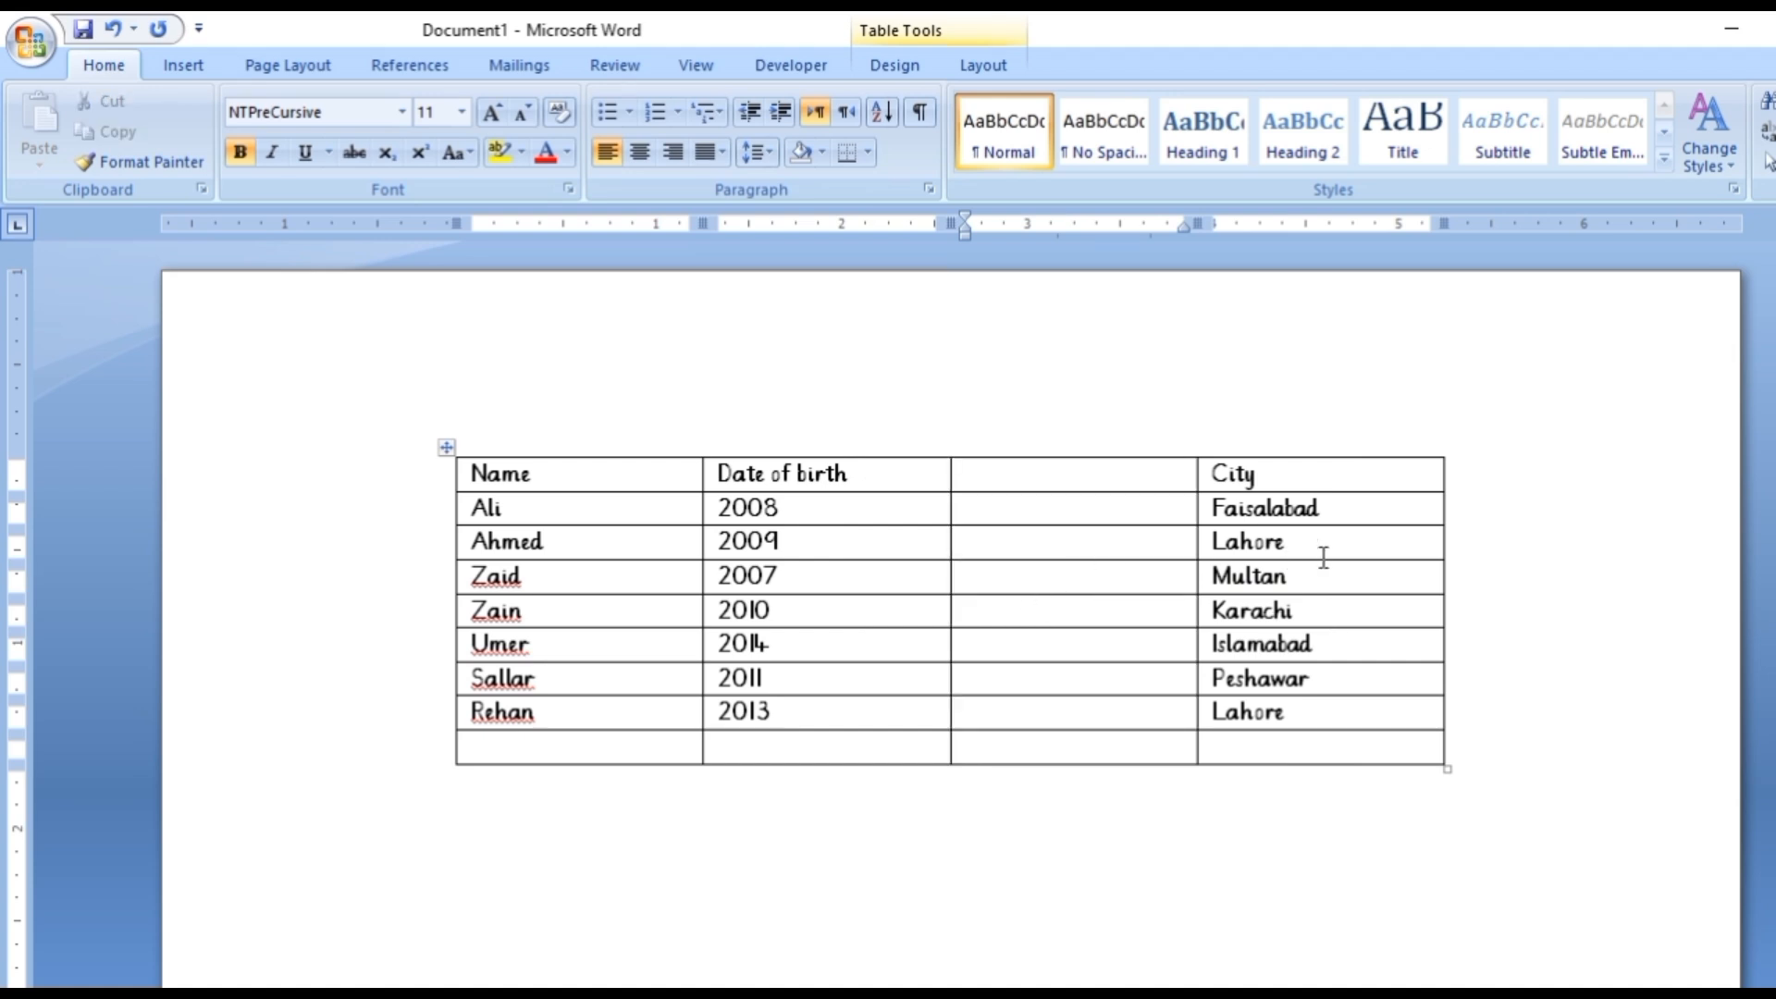
# Insert an empty row above the Multan row.
pyautogui.click(1344, 583)
pyautogui.rightClick(1346, 588)
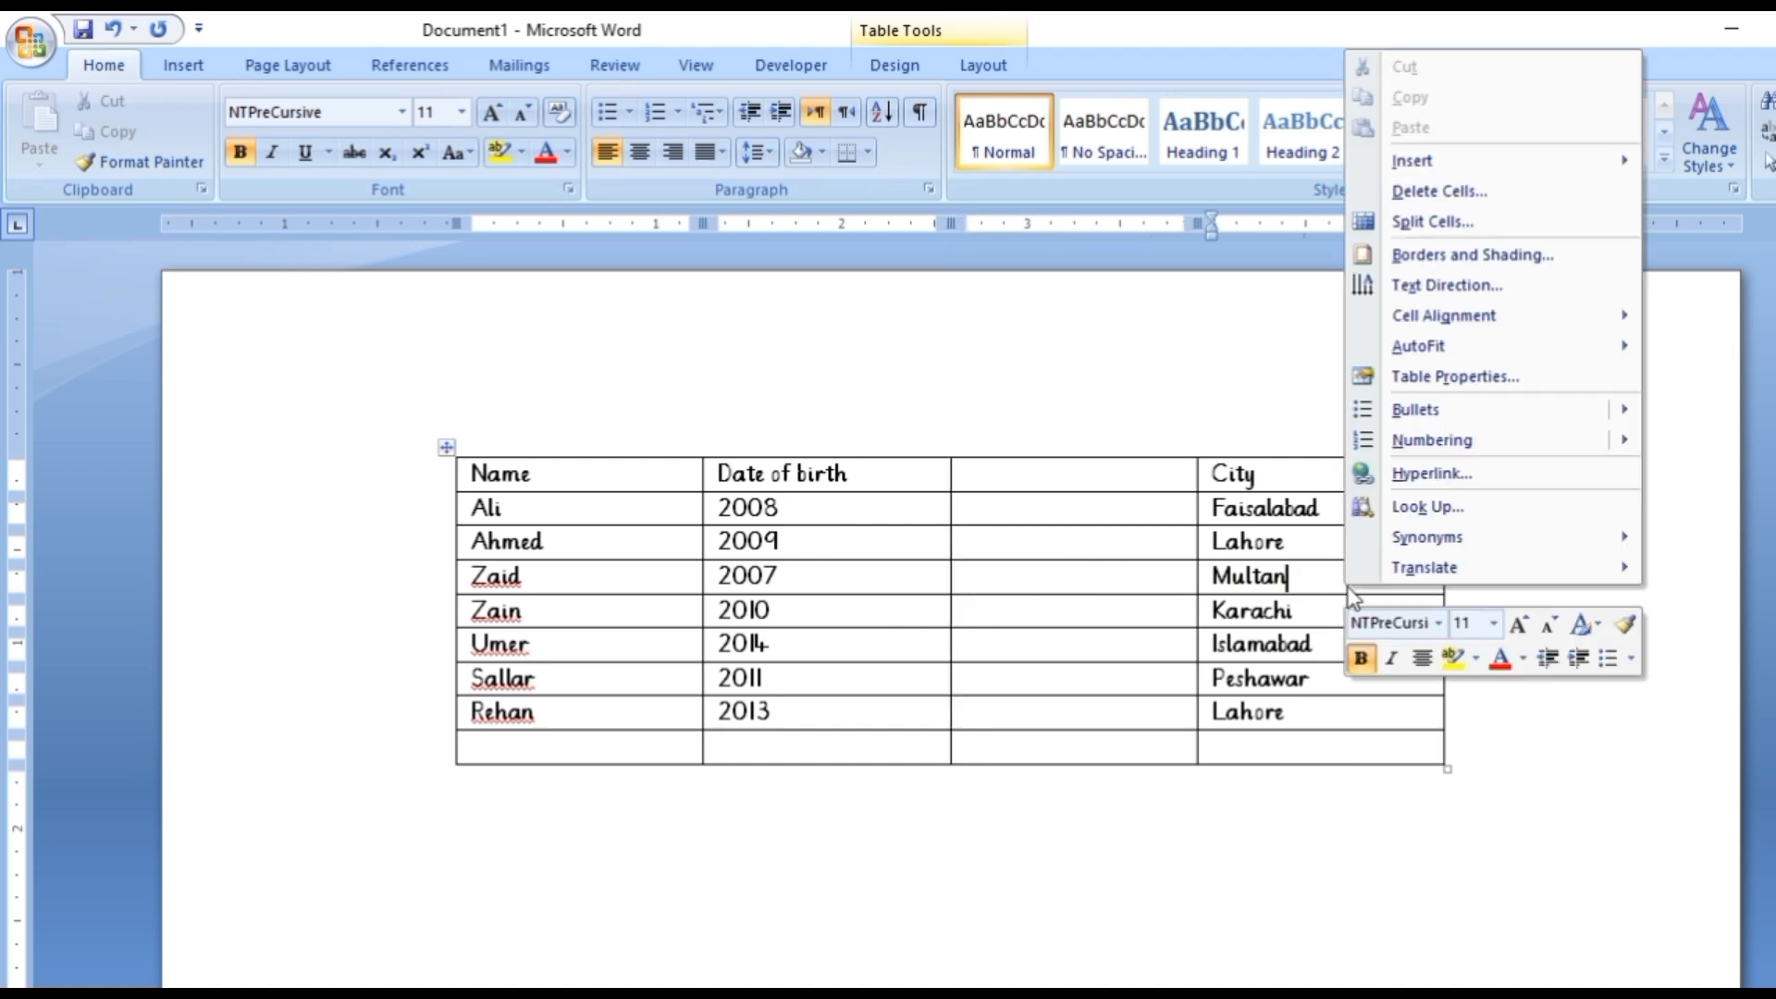
pyautogui.moveTo(1518, 171)
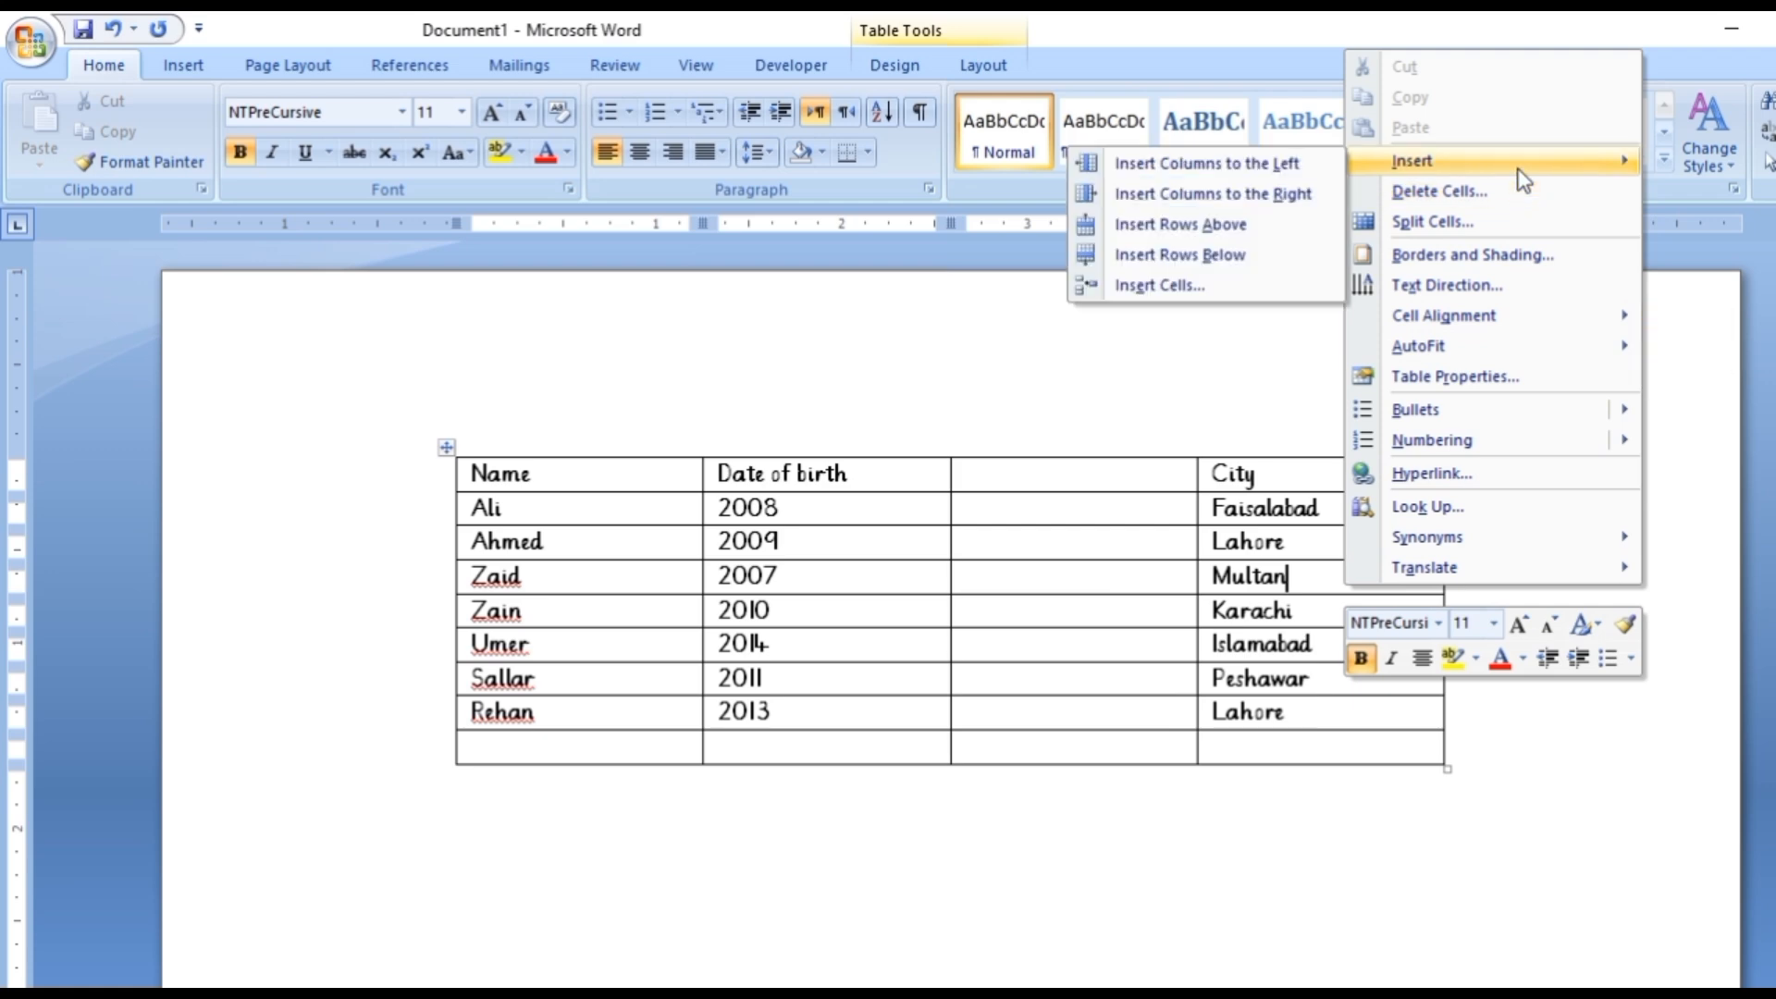
pyautogui.click(1254, 236)
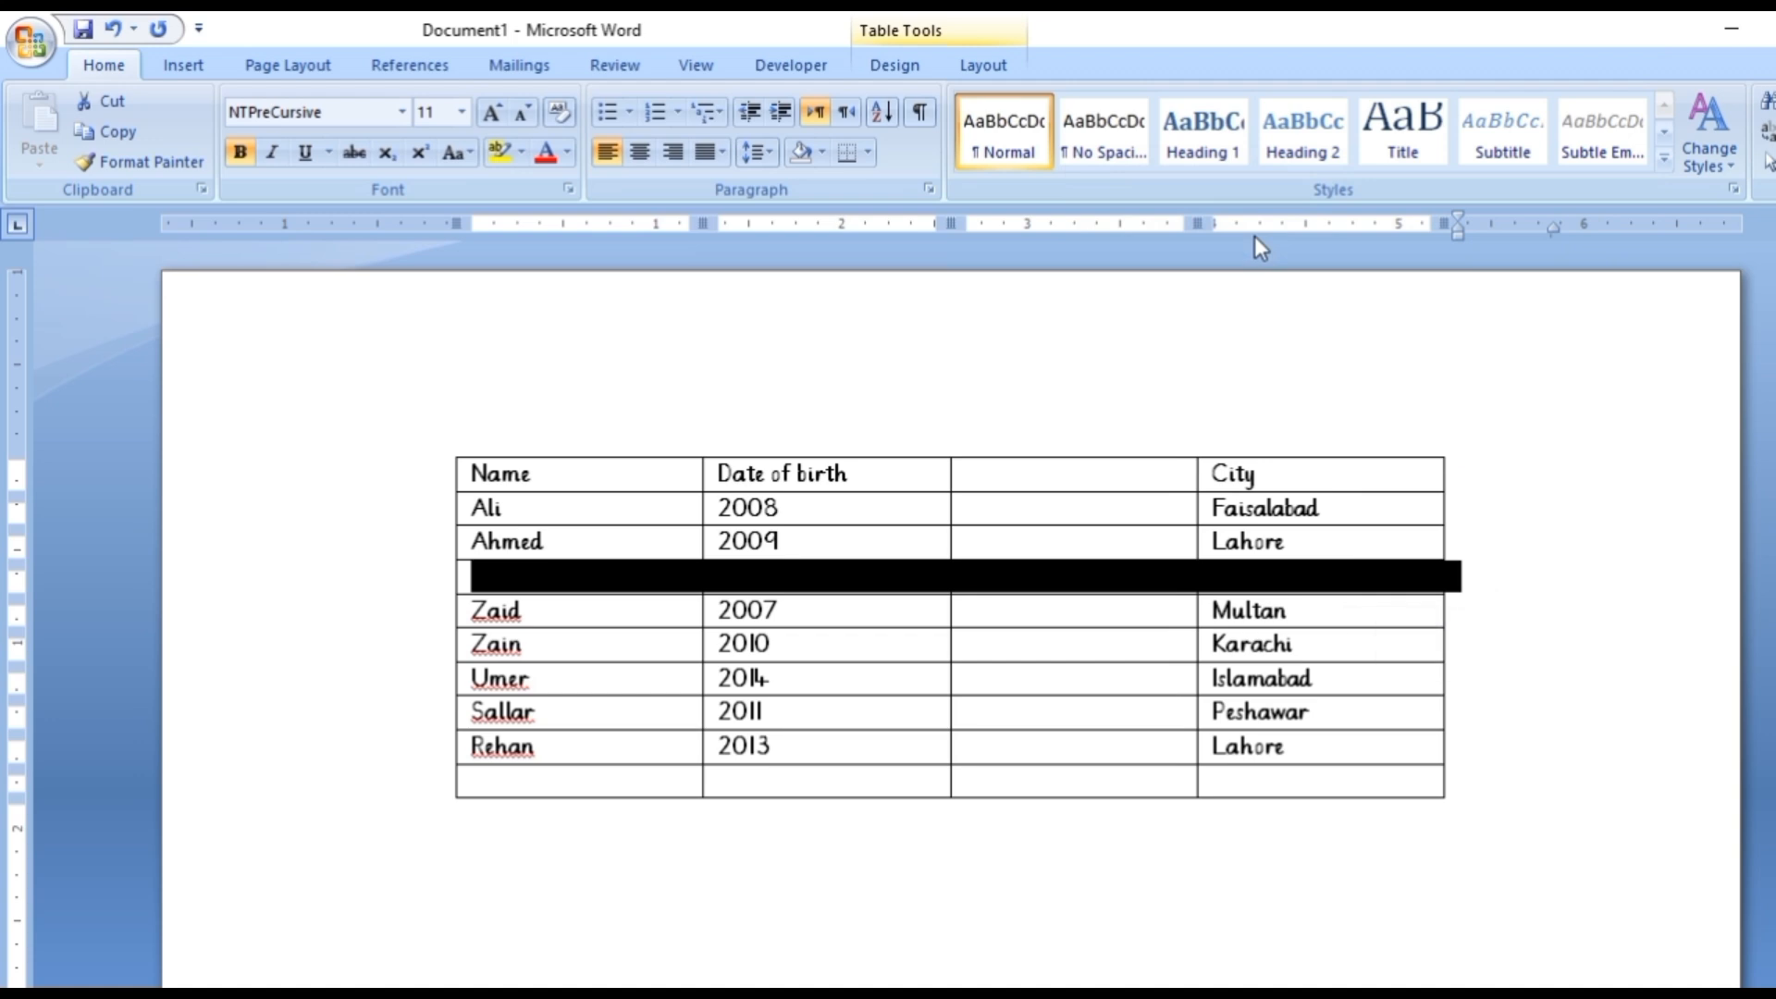
pyautogui.click(1505, 645)
# Insert an empty row below the Islamabad row.
pyautogui.click(1485, 685)
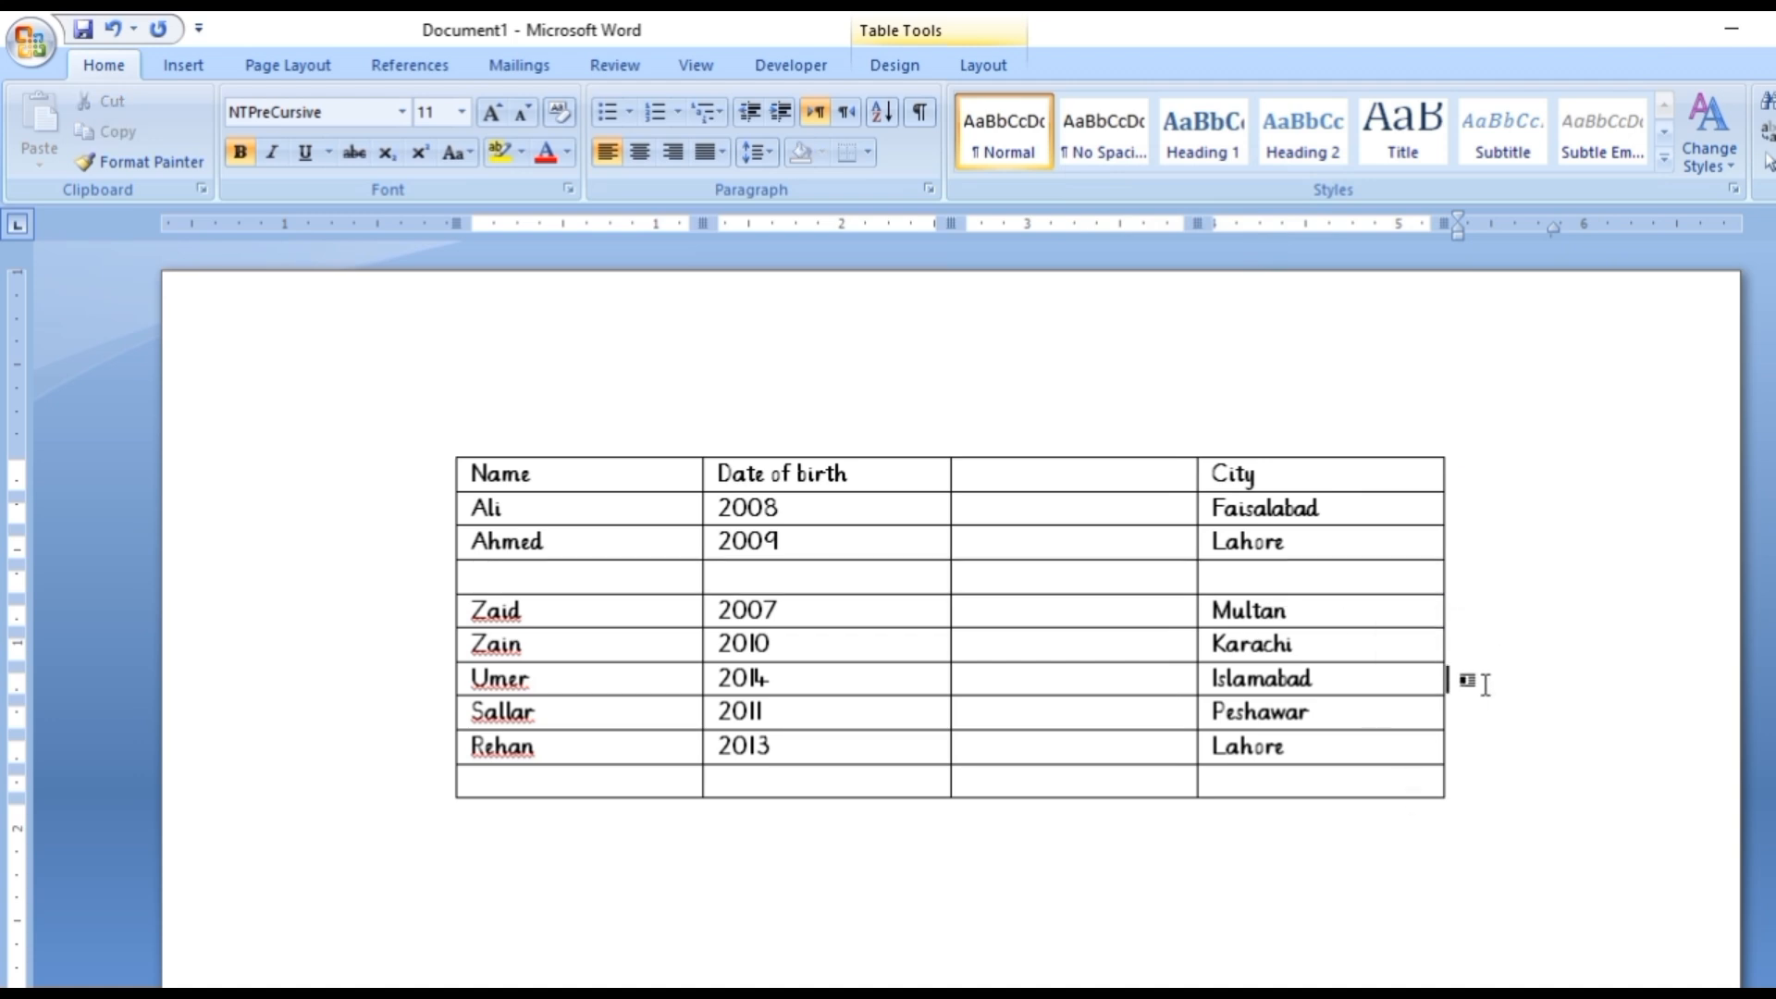
pyautogui.rightClick(1485, 685)
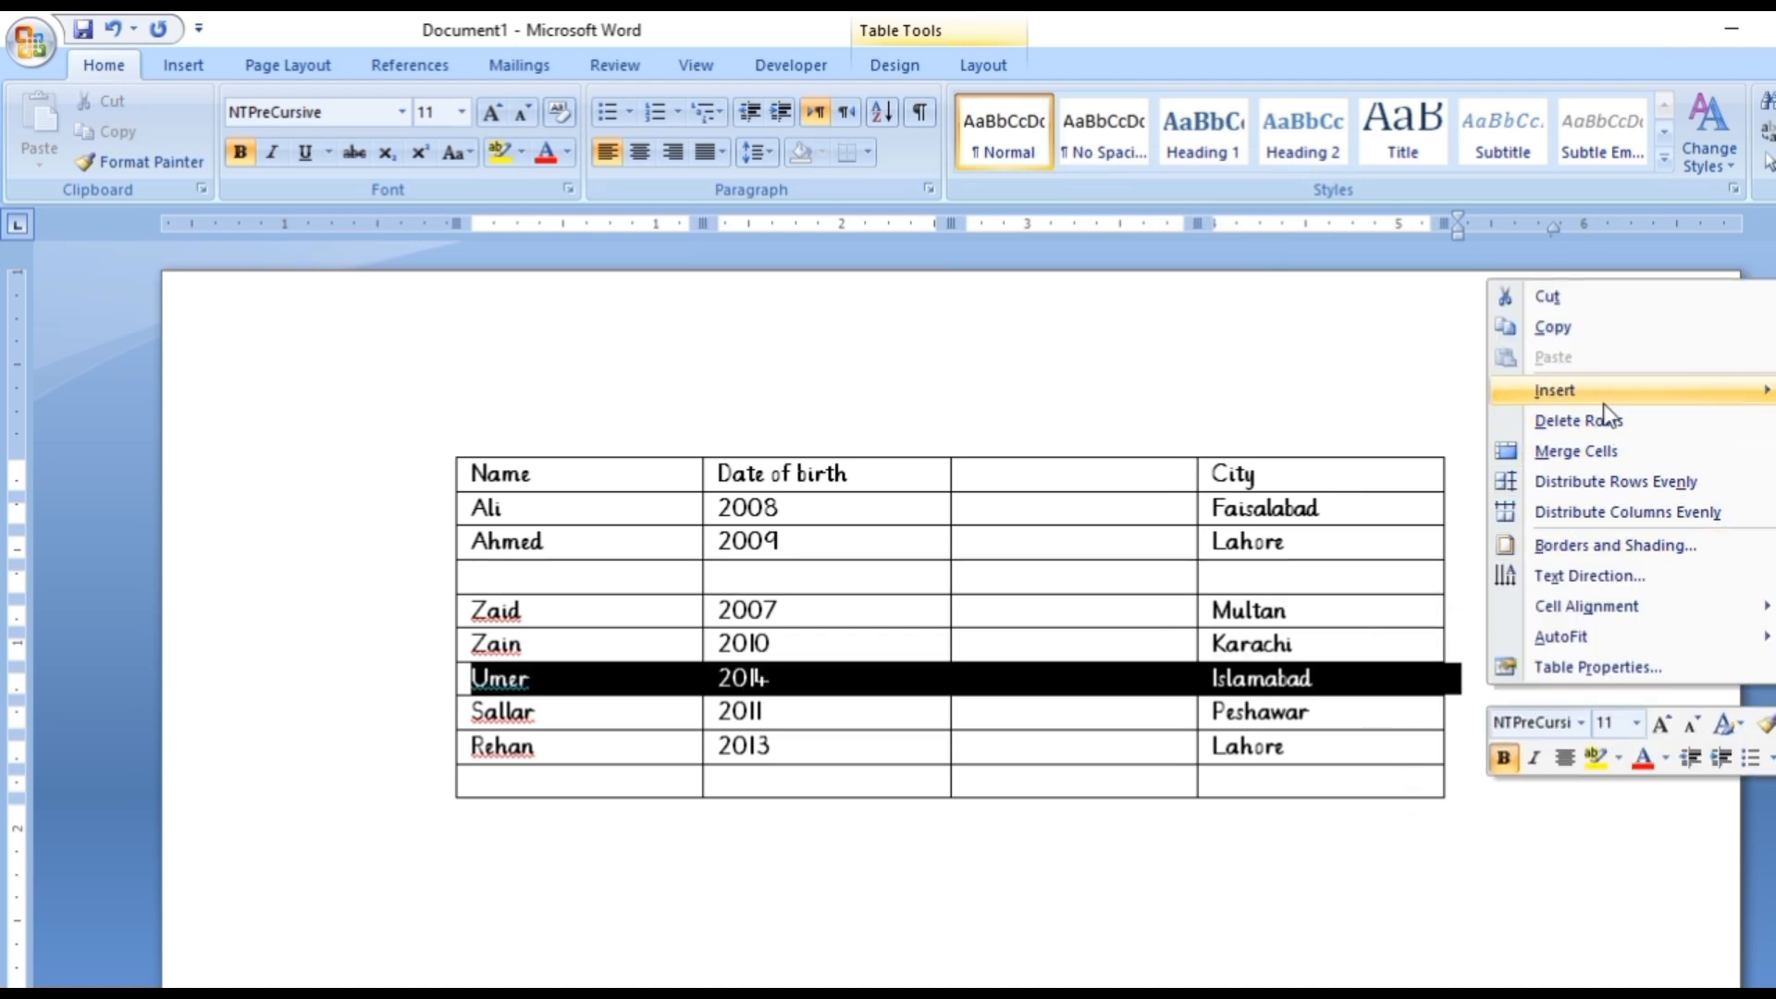
pyautogui.moveTo(1605, 393)
pyautogui.click(1378, 488)
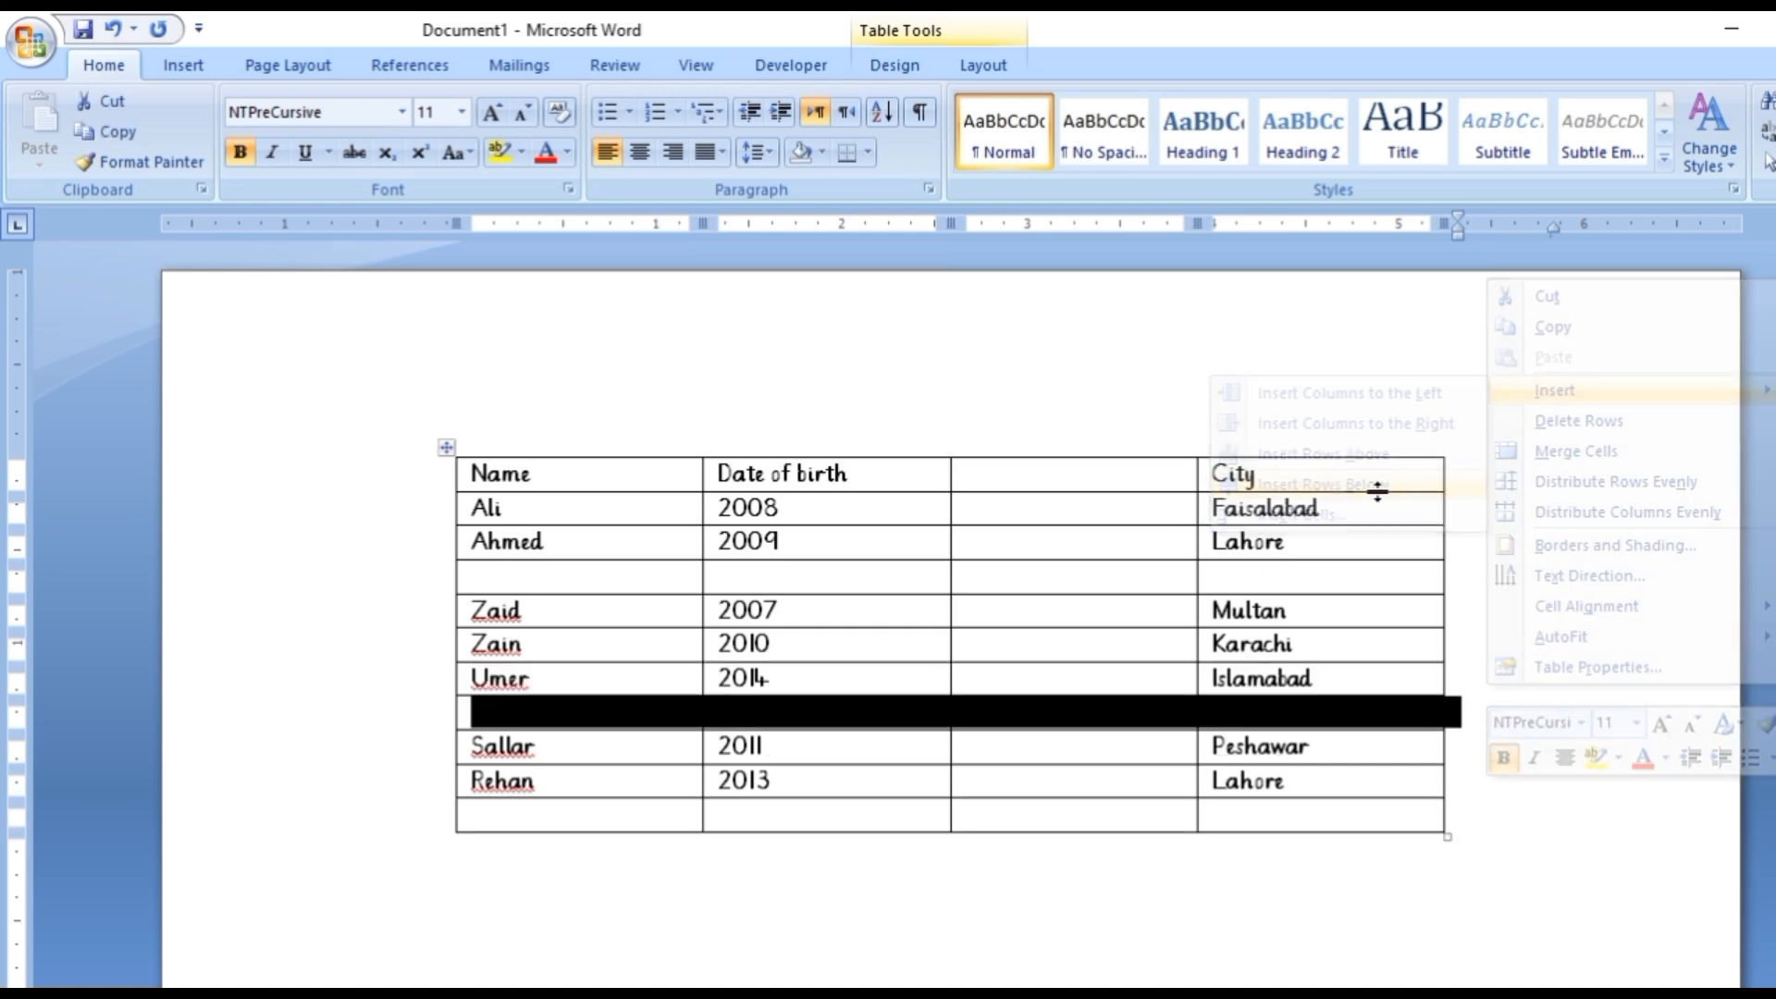
pyautogui.click(1374, 719)
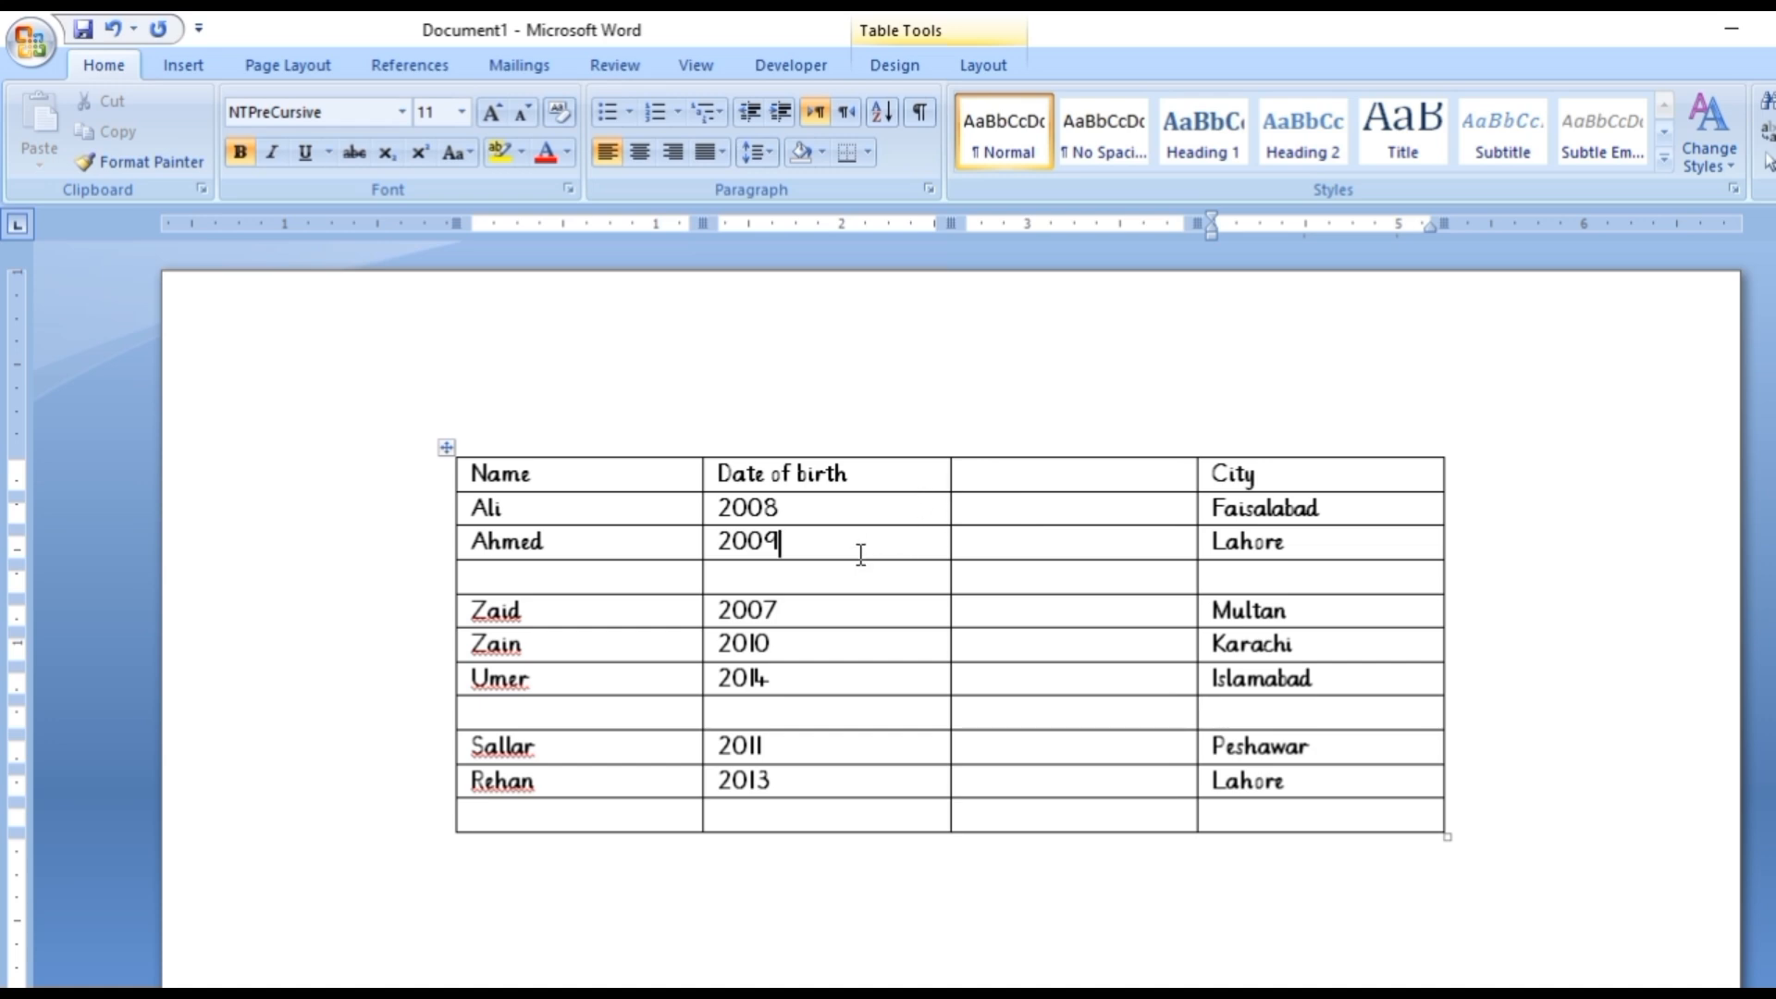
# Merge all cells of the empty column between Date of birth and City into one cell.
pyautogui.moveTo(860, 555); pyautogui.dragTo(860, 567)
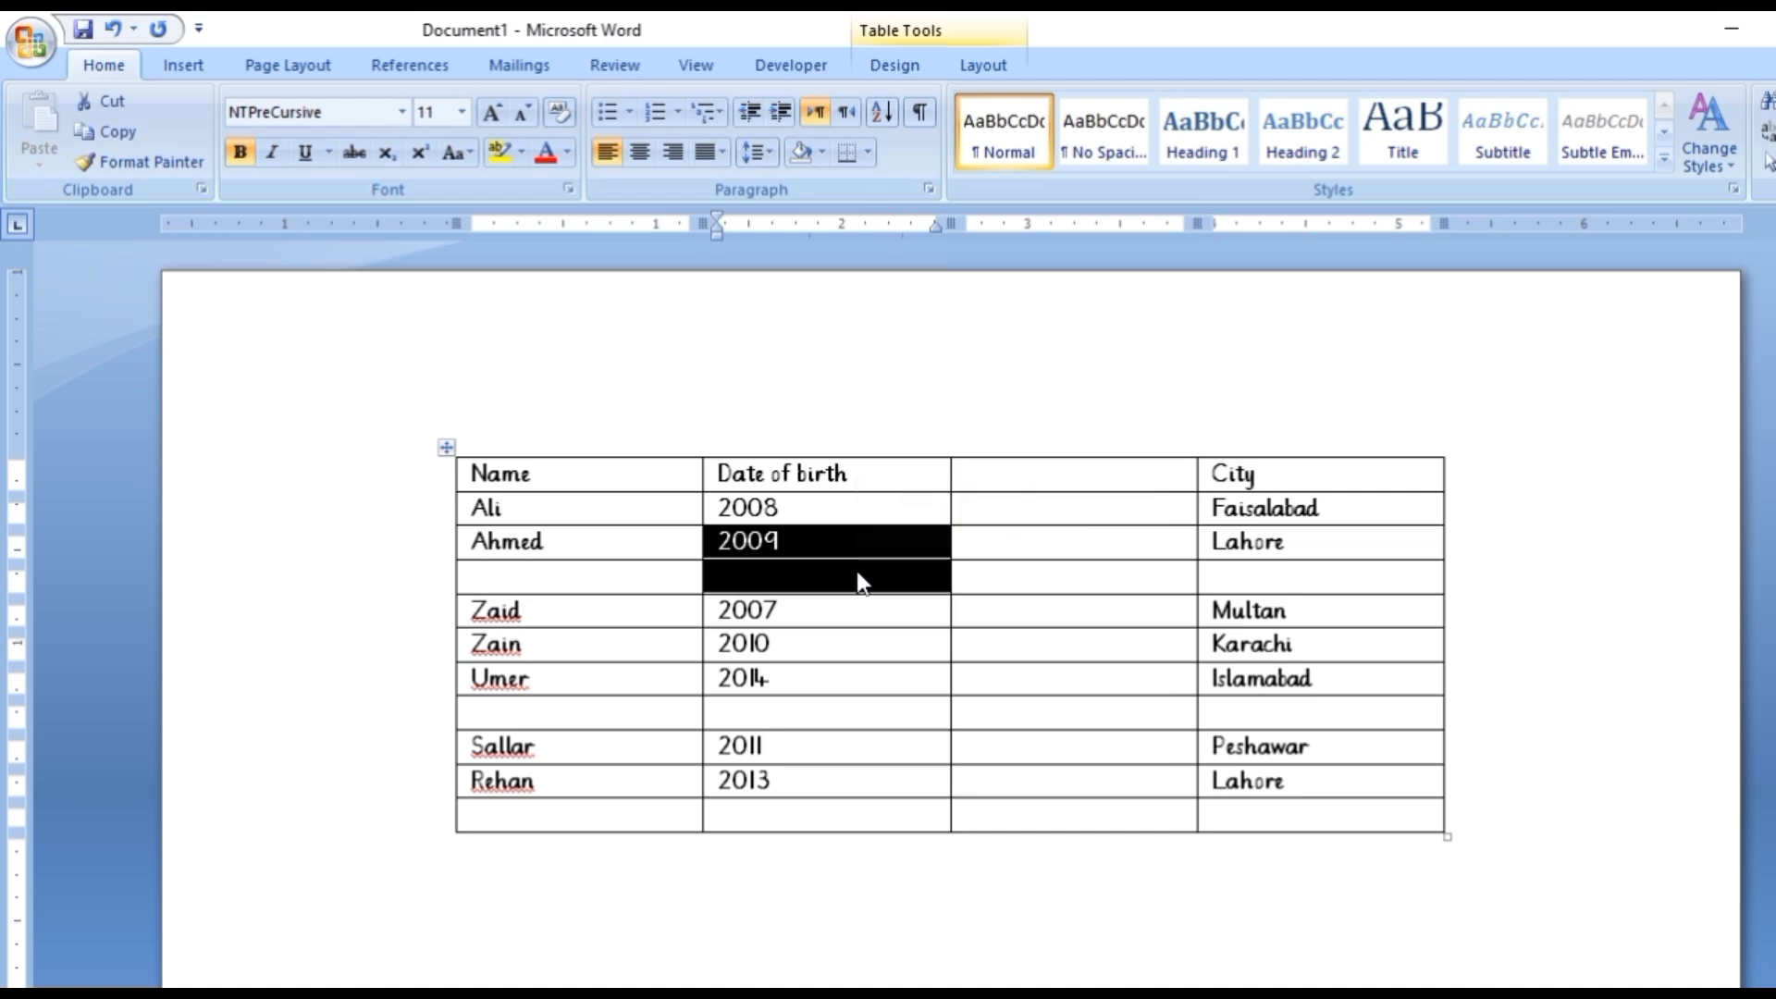
pyautogui.click(1126, 638)
pyautogui.moveTo(1106, 476); pyautogui.dragTo(1107, 814)
pyautogui.rightClick(1086, 627)
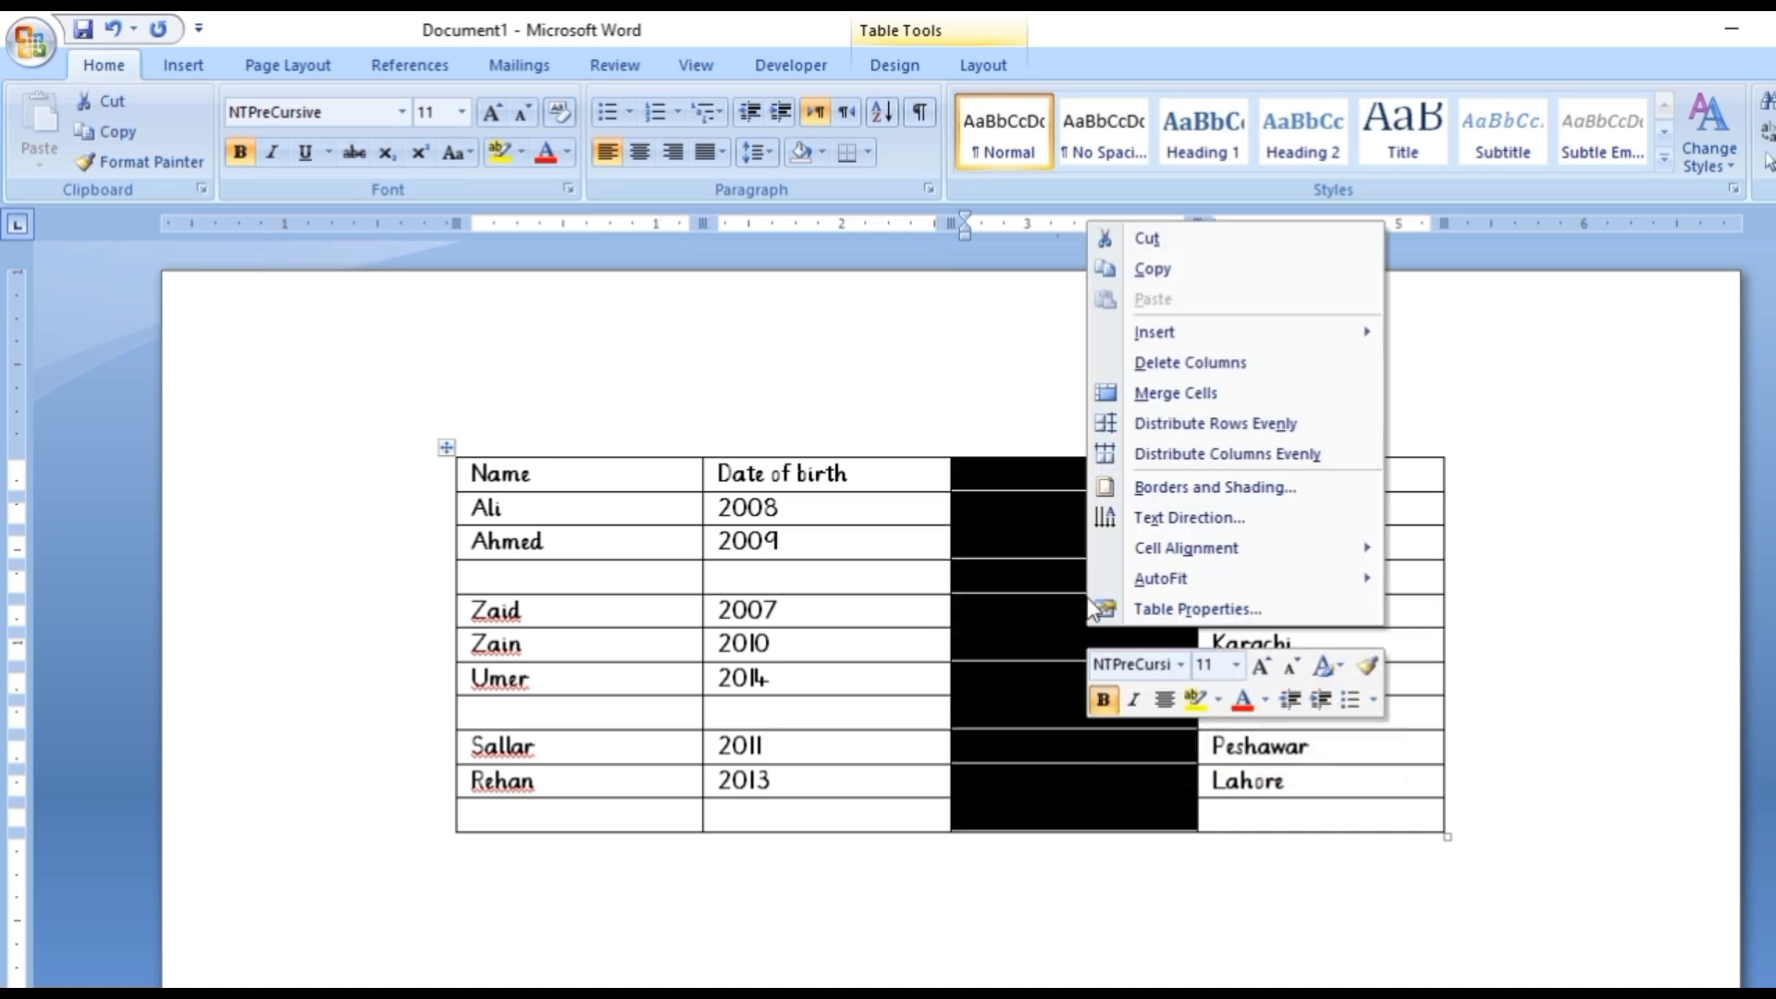
pyautogui.click(1221, 385)
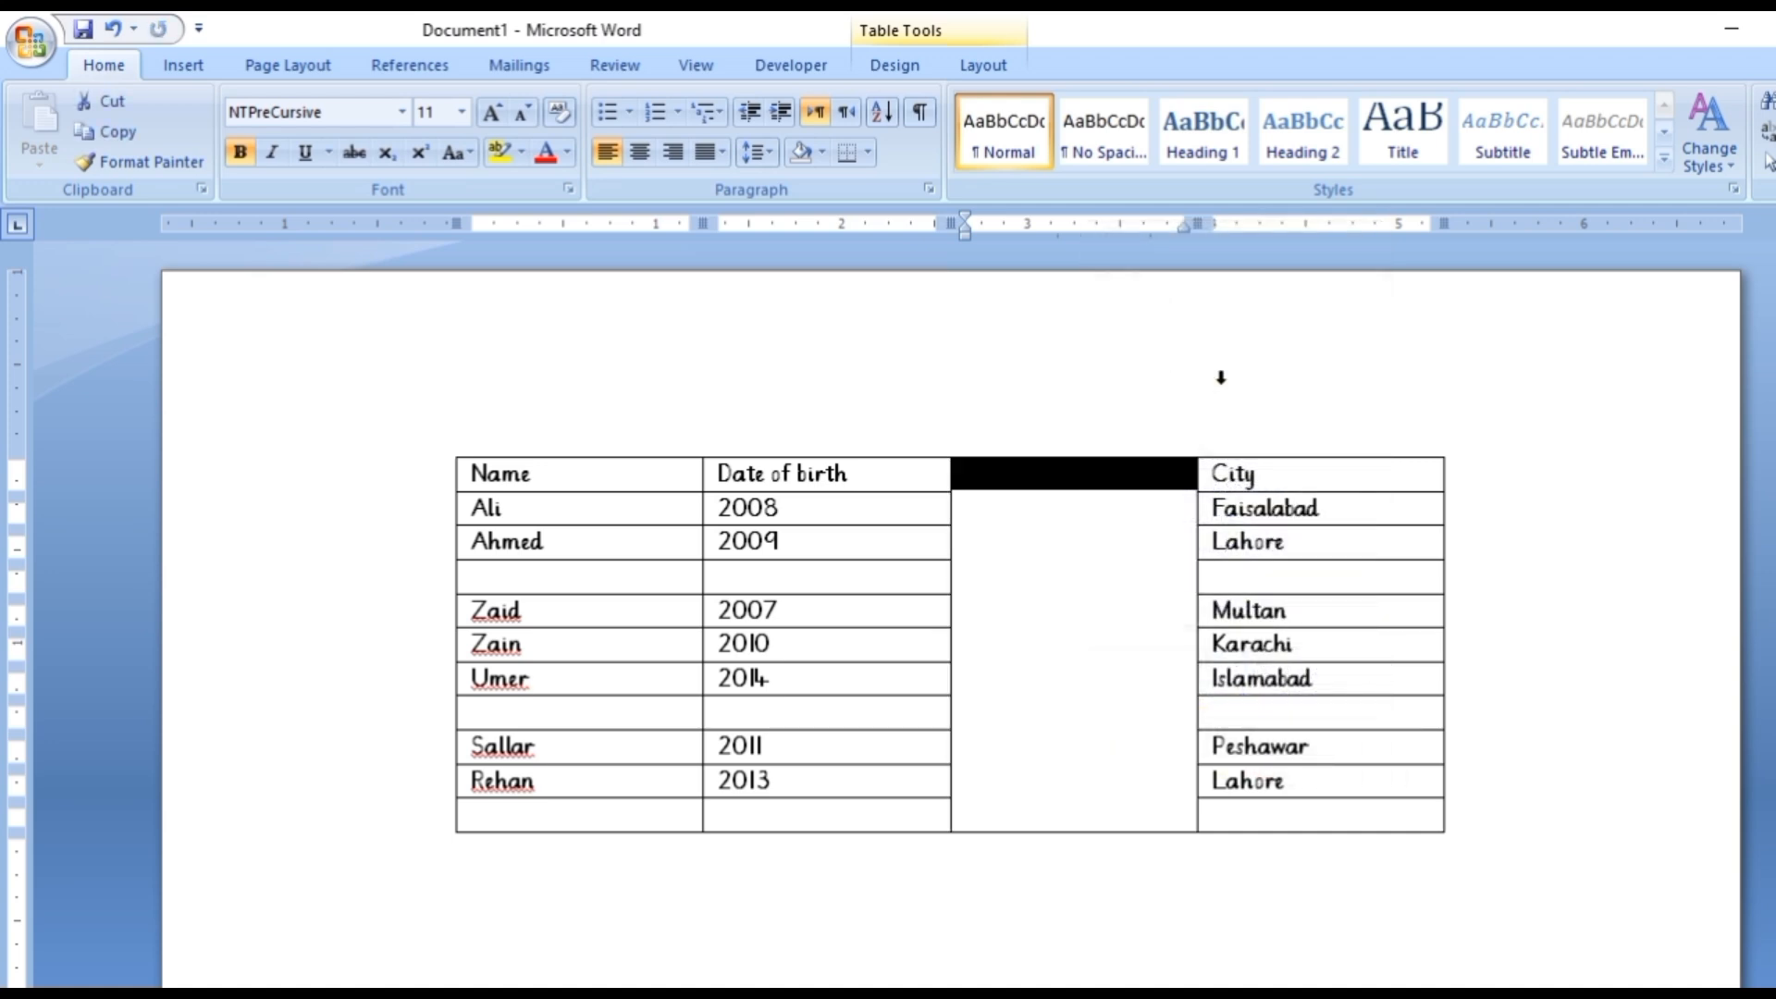
pyautogui.click(1132, 607)
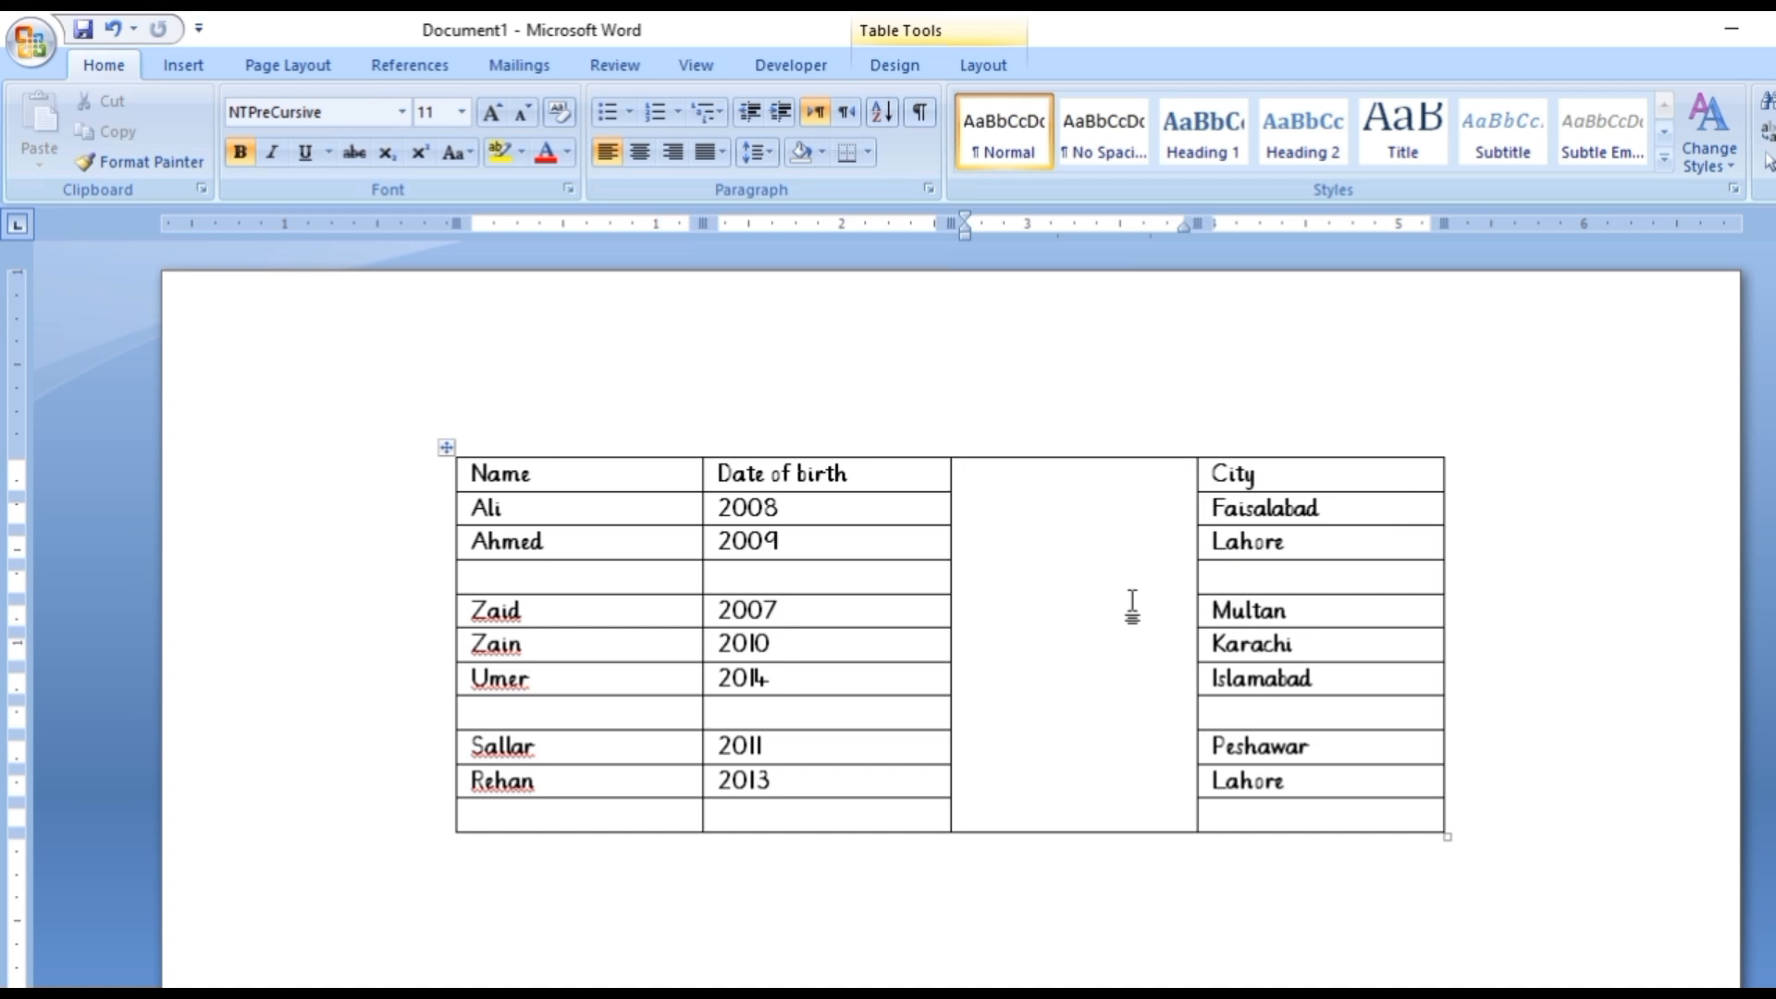
# Split the merged cell into 2 columns and 11 rows.
pyautogui.rightClick(1133, 606)
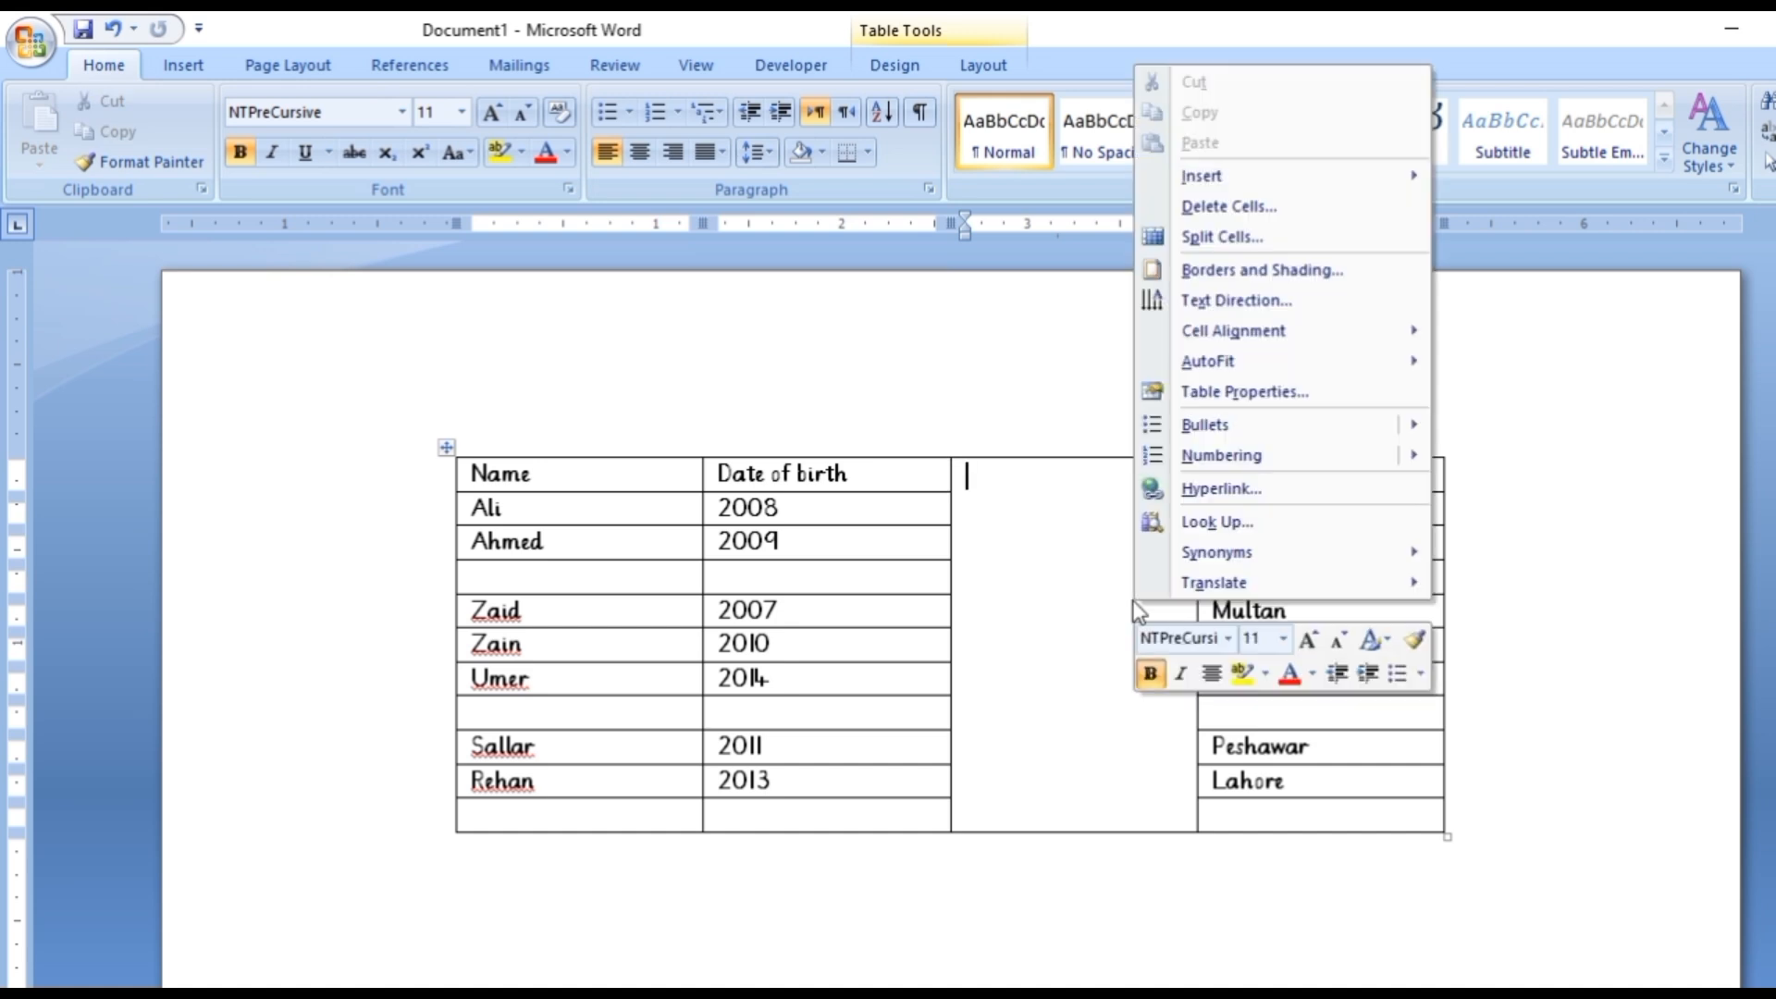
pyautogui.click(1235, 238)
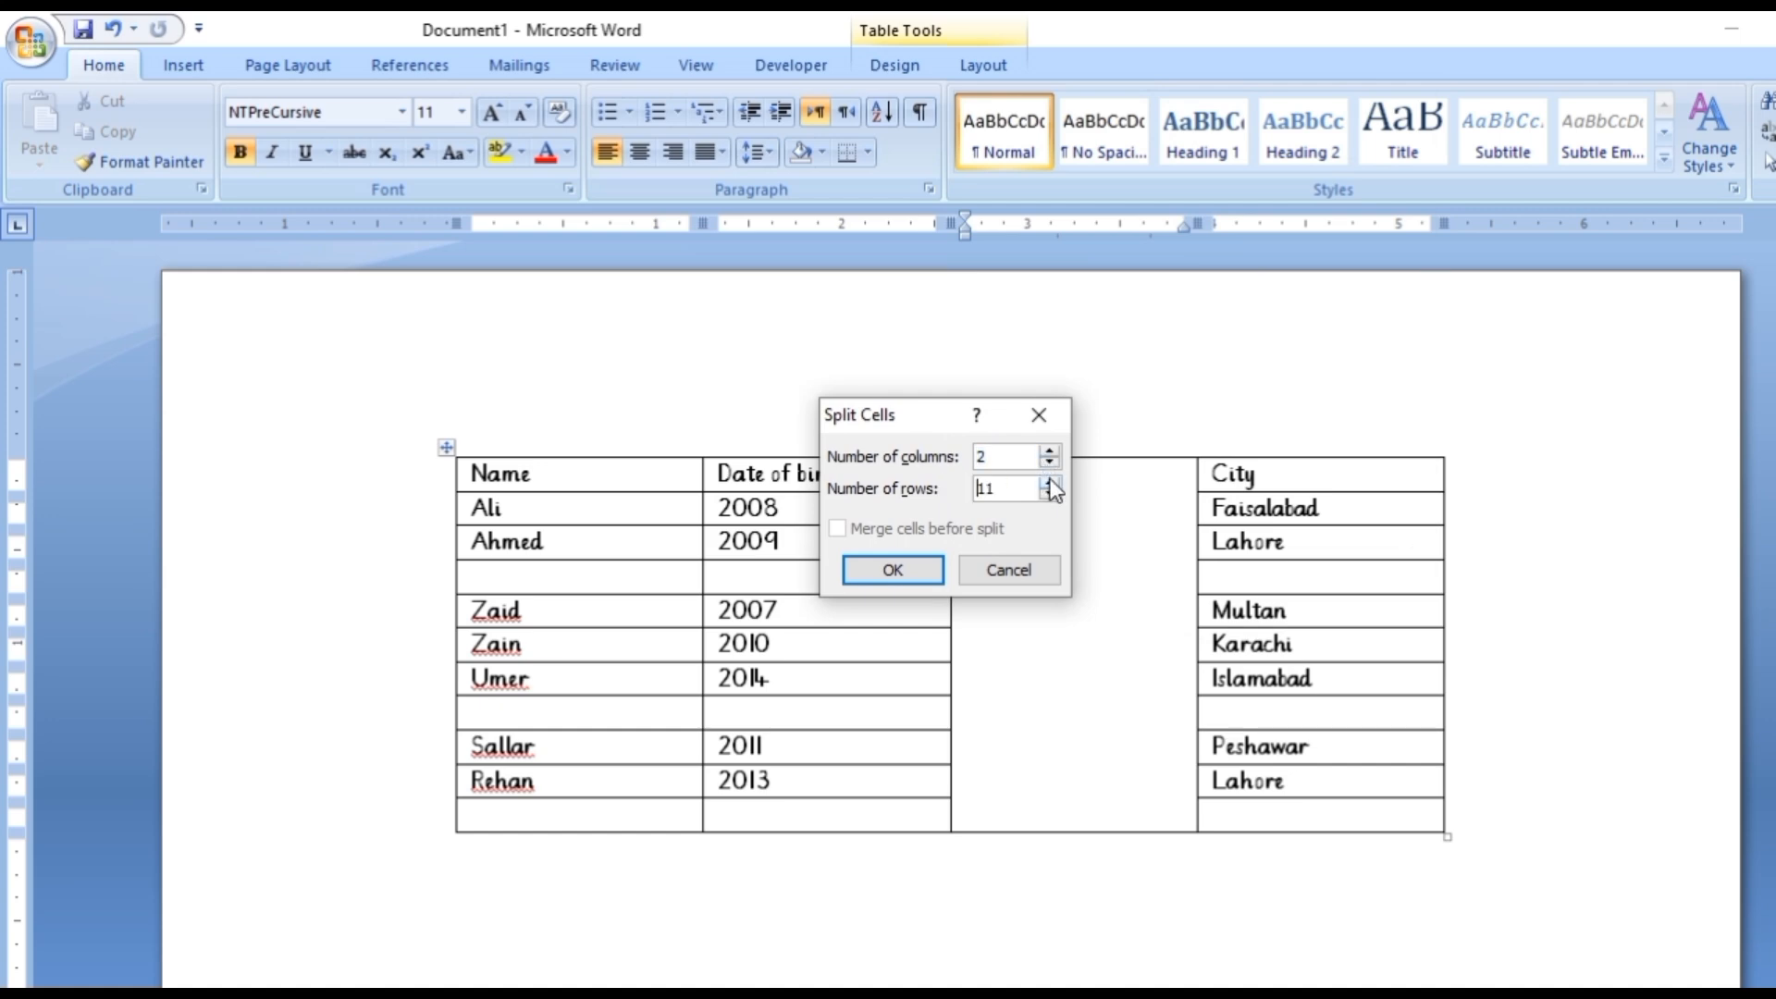
pyautogui.click(919, 573)
pyautogui.click(1093, 645)
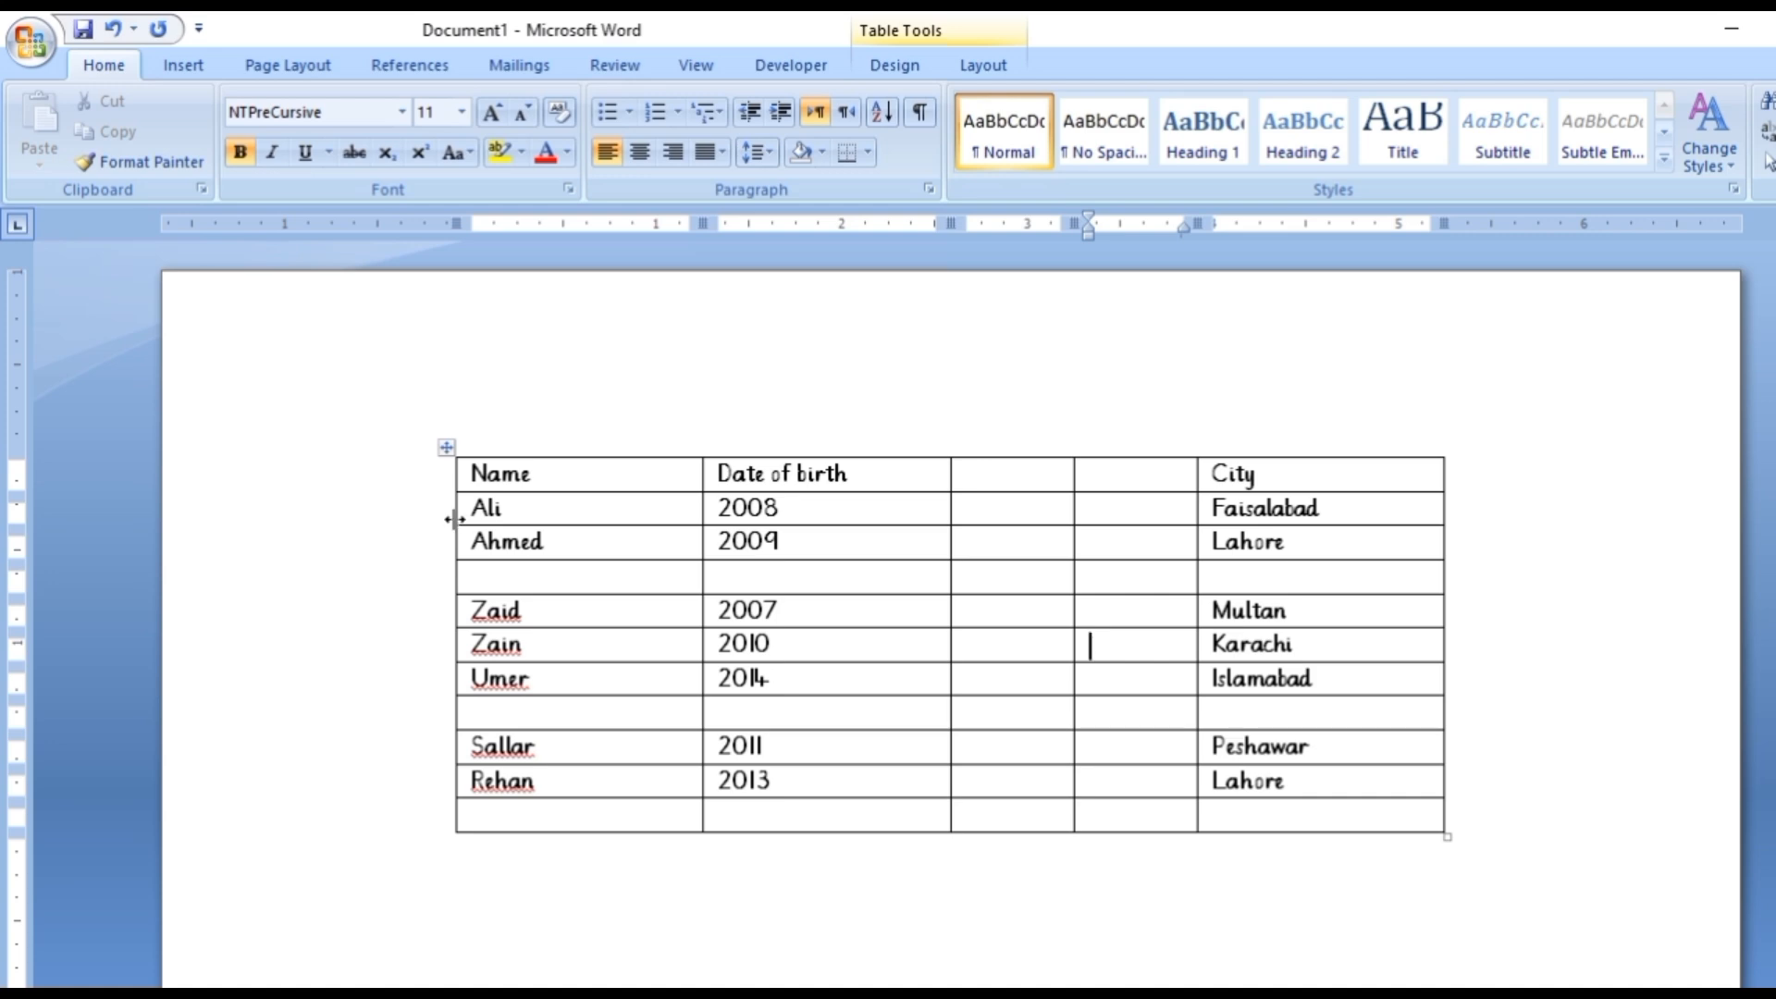
# Make the table's last row much taller and distribute all rows evenly over the new table height.
pyautogui.moveTo(544, 829); pyautogui.dragTo(559, 943)
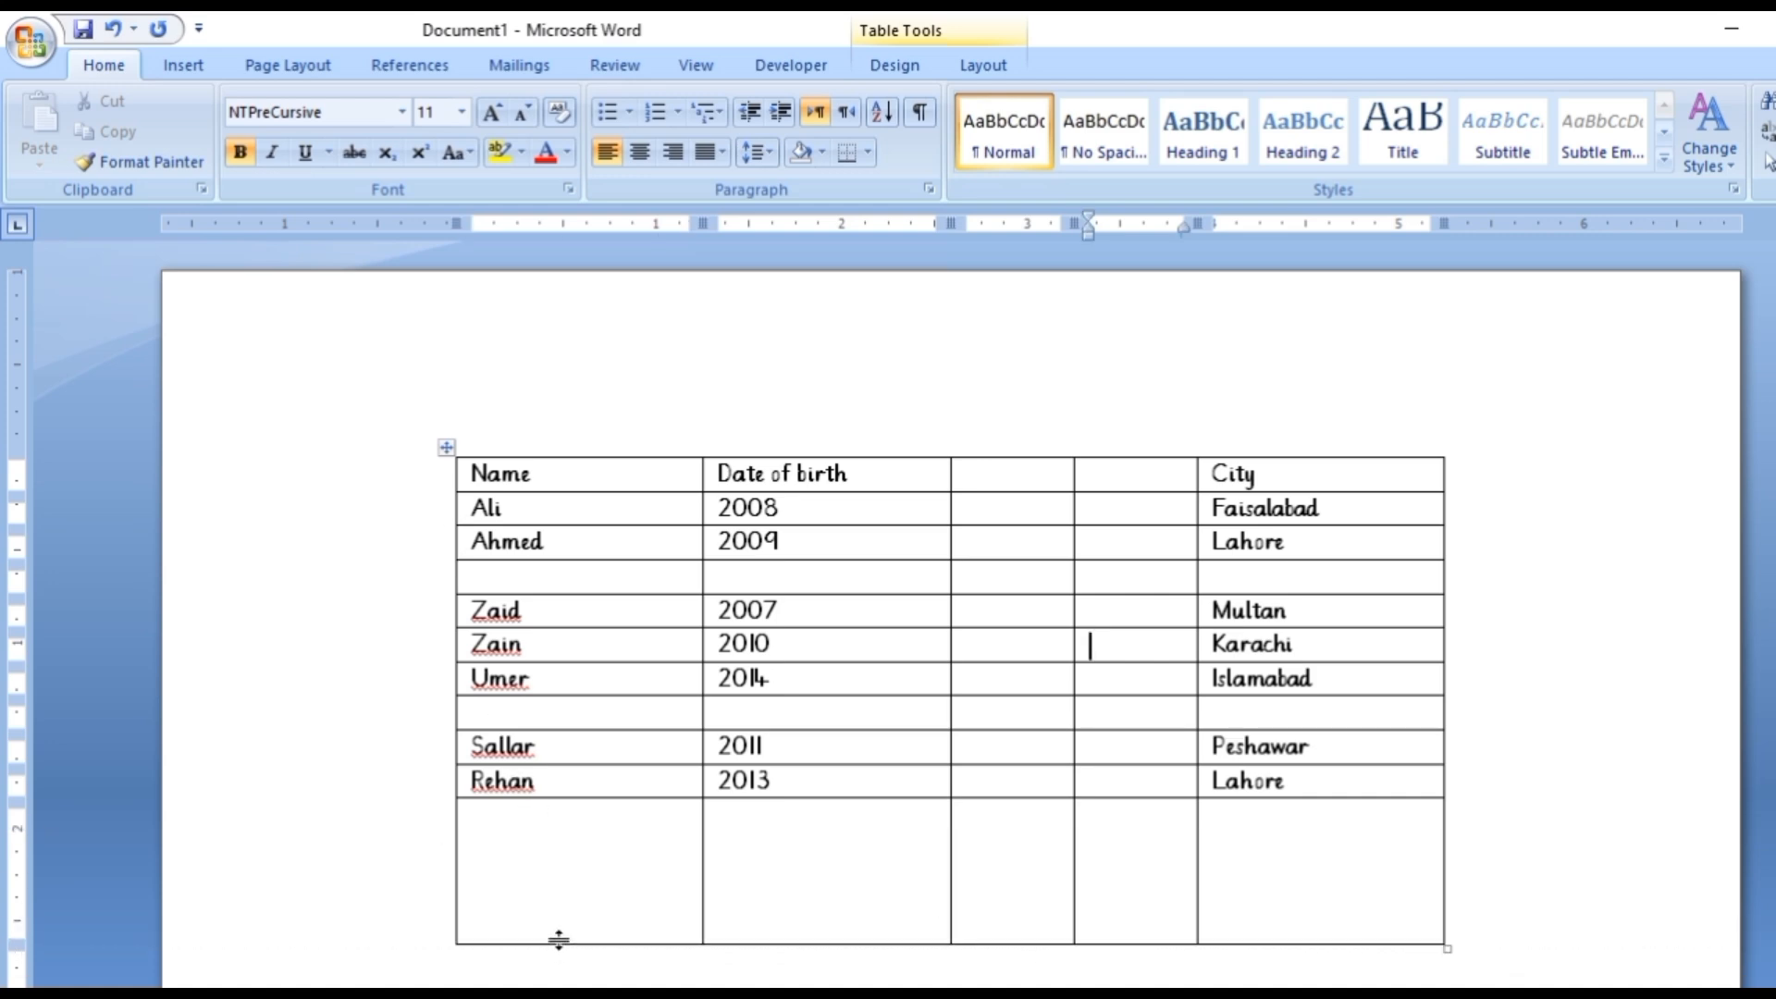
pyautogui.click(447, 447)
pyautogui.rightClick(448, 448)
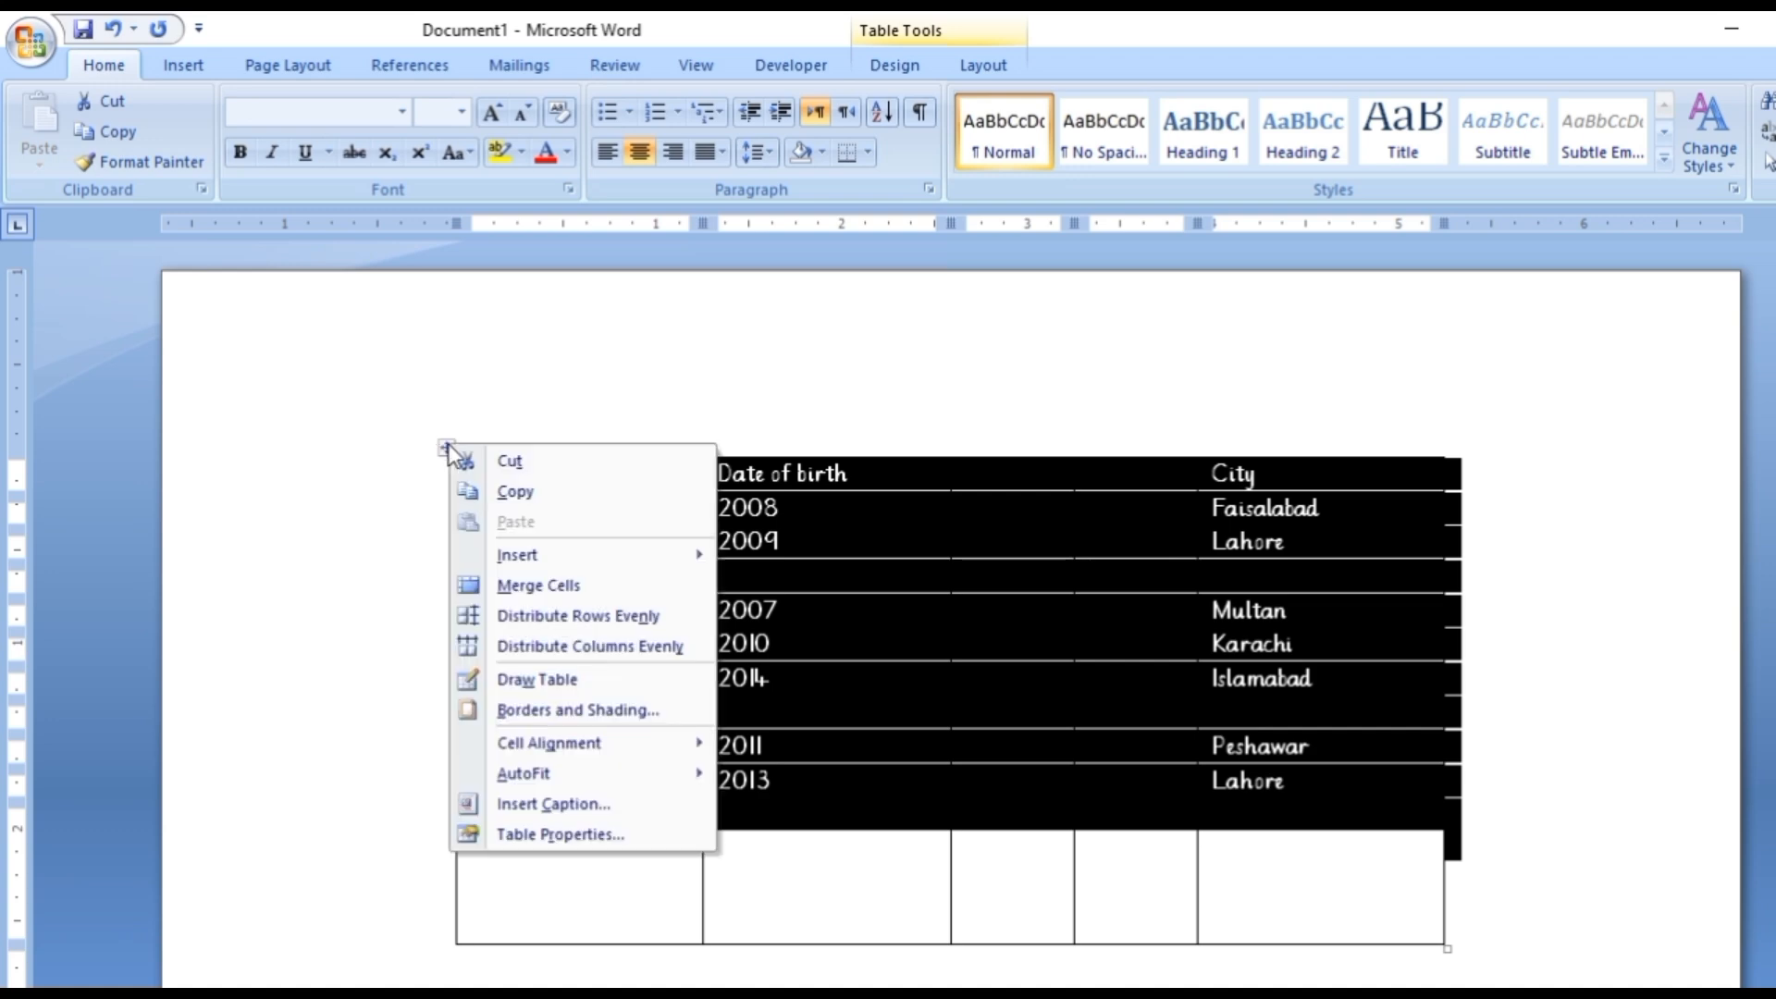
pyautogui.click(548, 617)
pyautogui.click(884, 756)
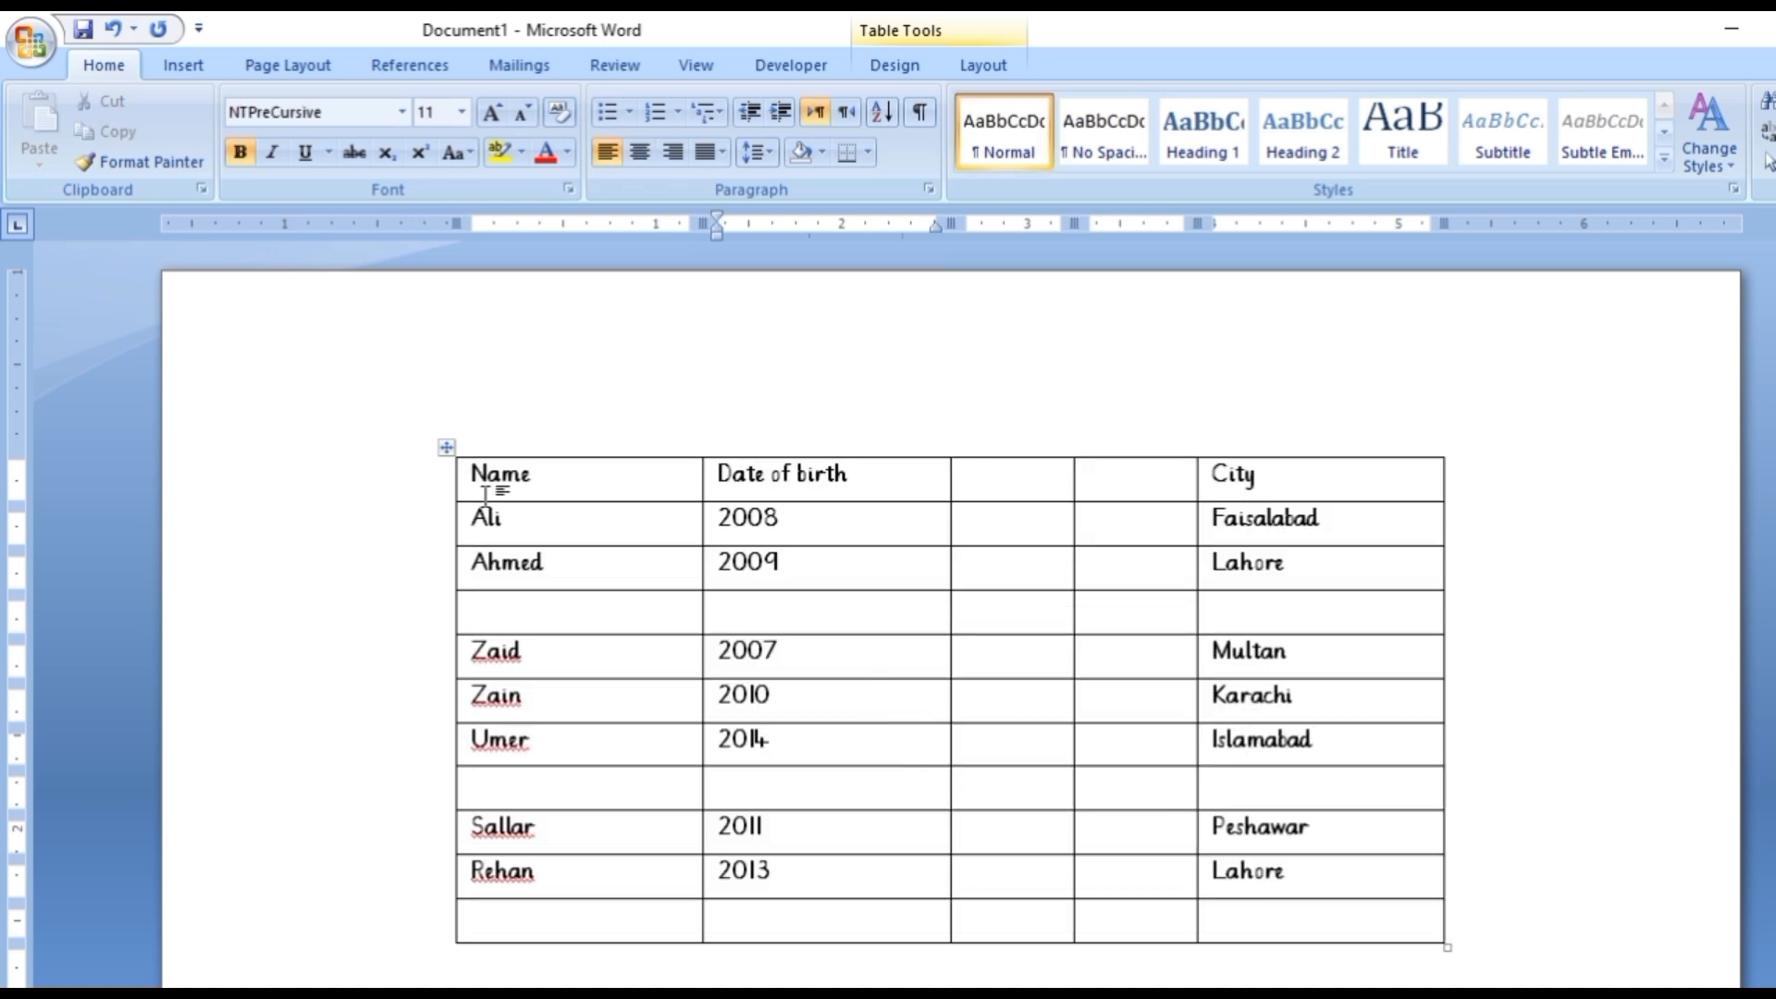
# Distribute all of the table's columns evenly.
pyautogui.click(447, 448)
pyautogui.rightClick(448, 454)
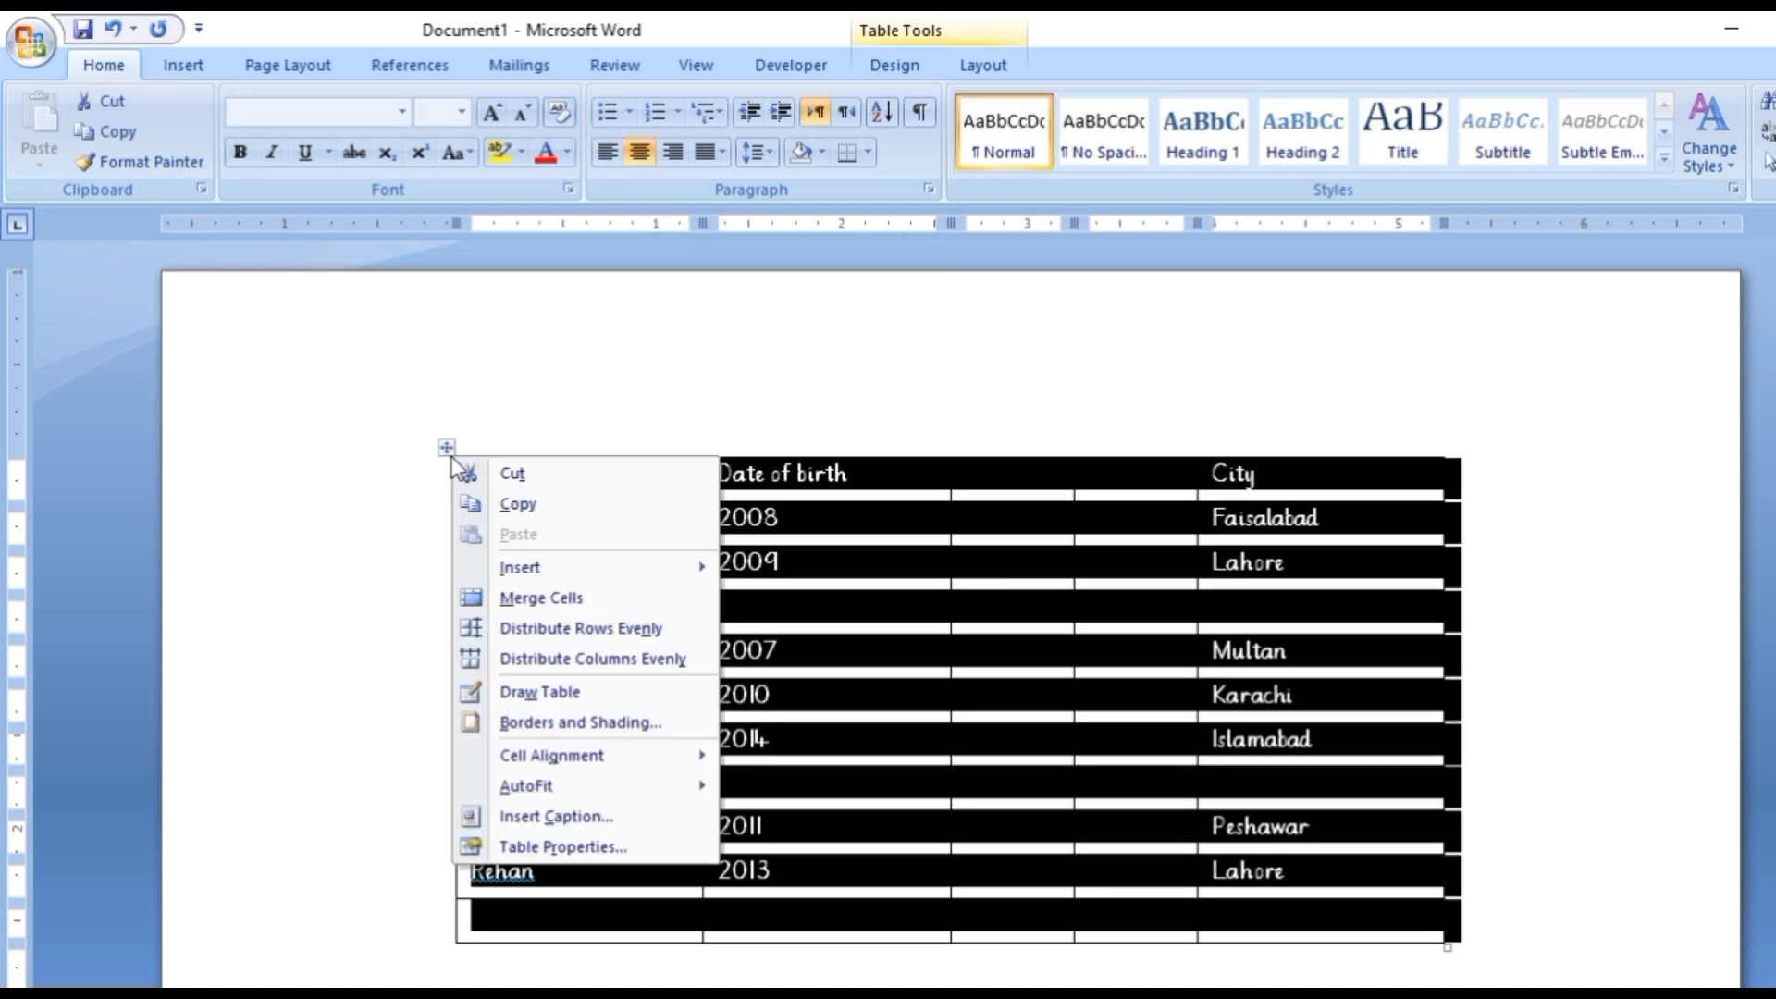
pyautogui.click(664, 653)
pyautogui.click(896, 655)
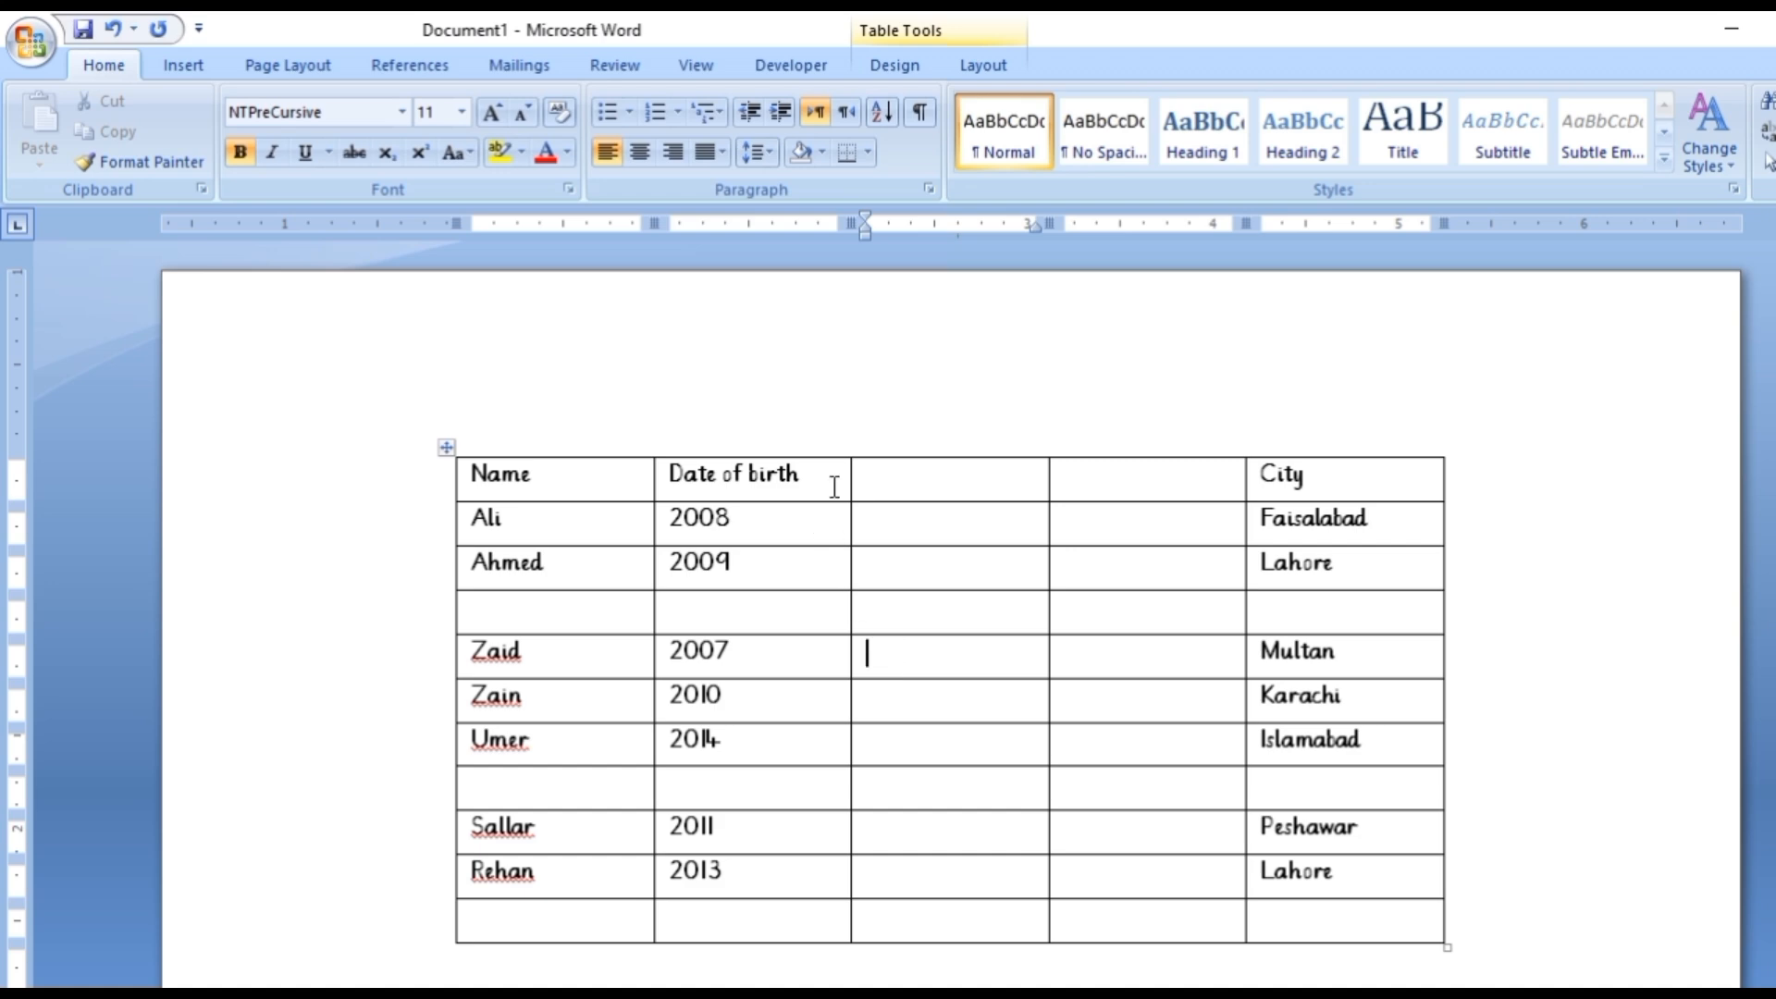
# Apply the light green banded-row table style to the whole table.
pyautogui.click(445, 451)
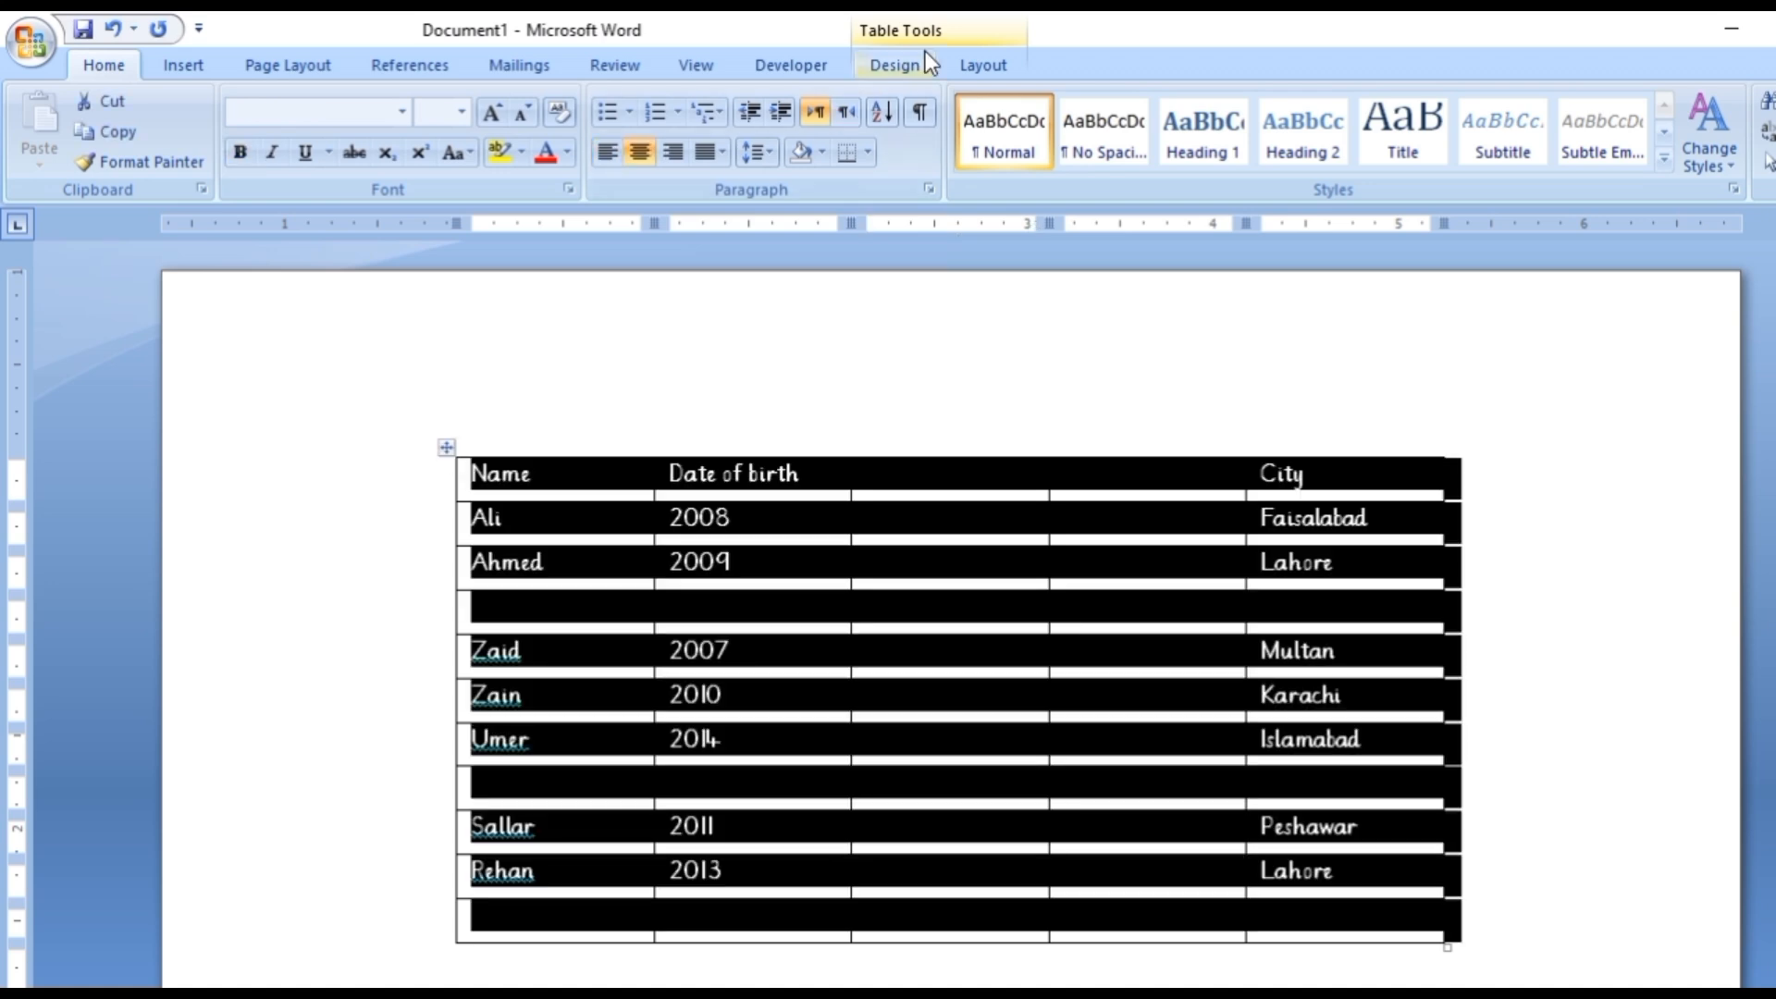
pyautogui.click(903, 63)
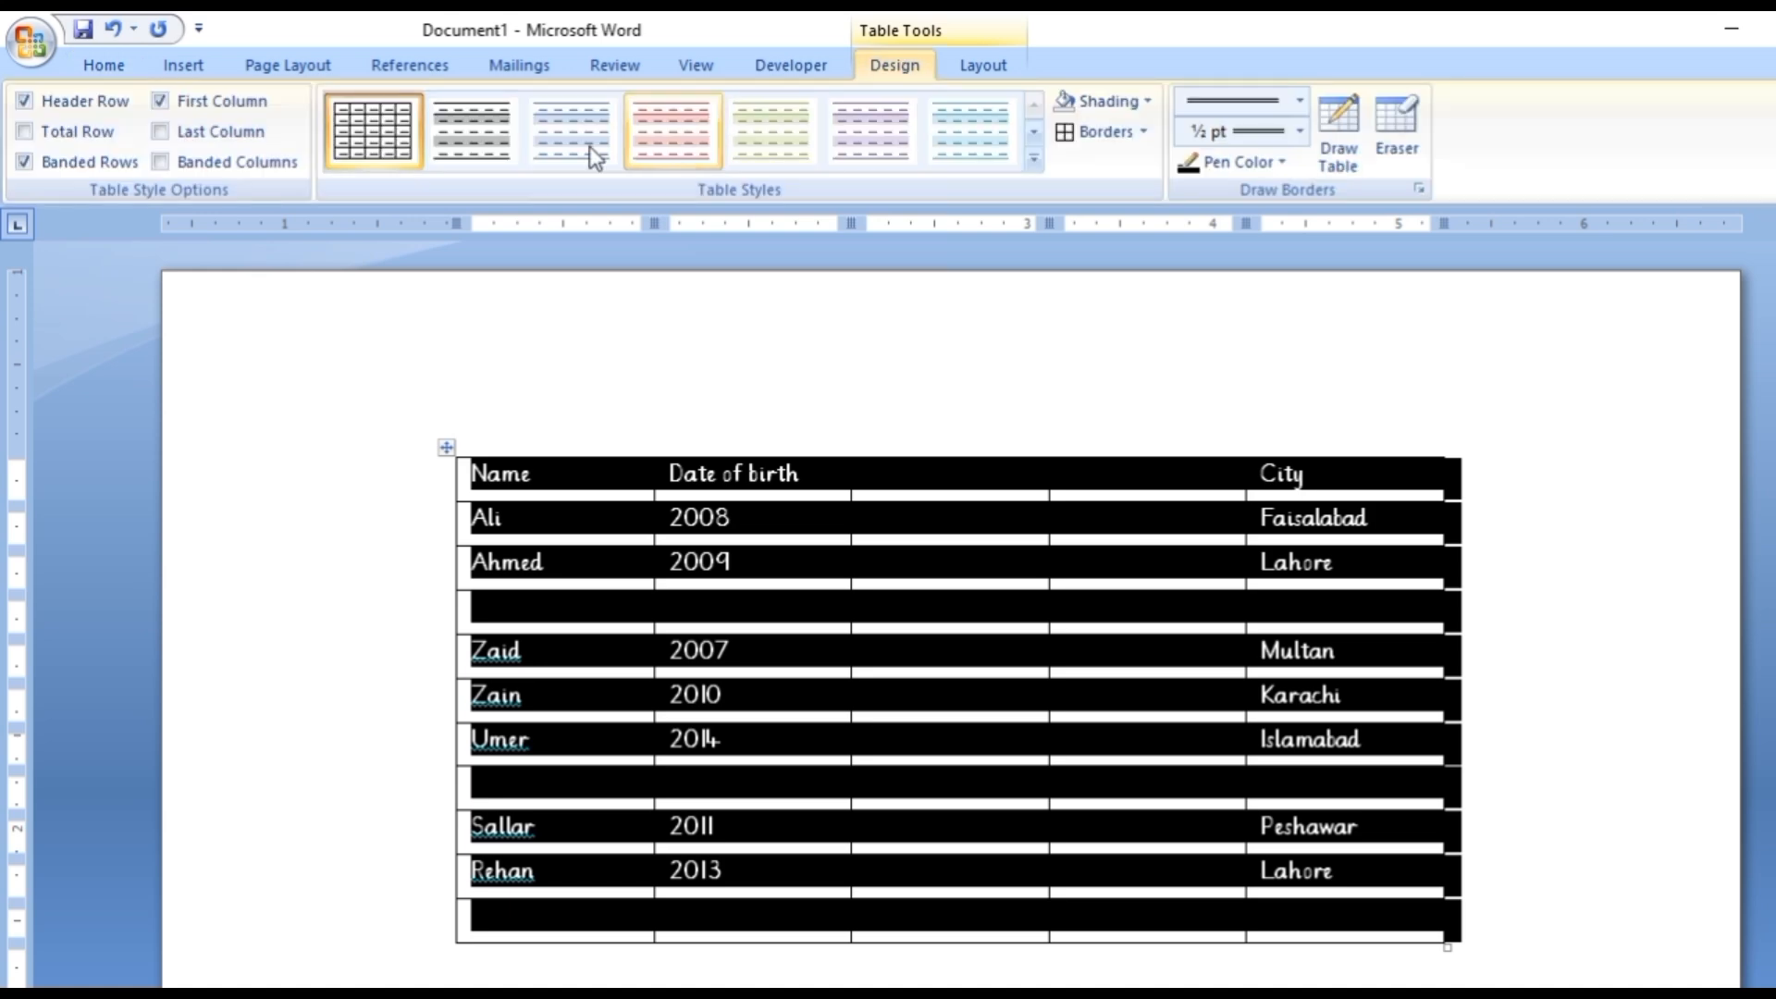
pyautogui.click(1032, 133)
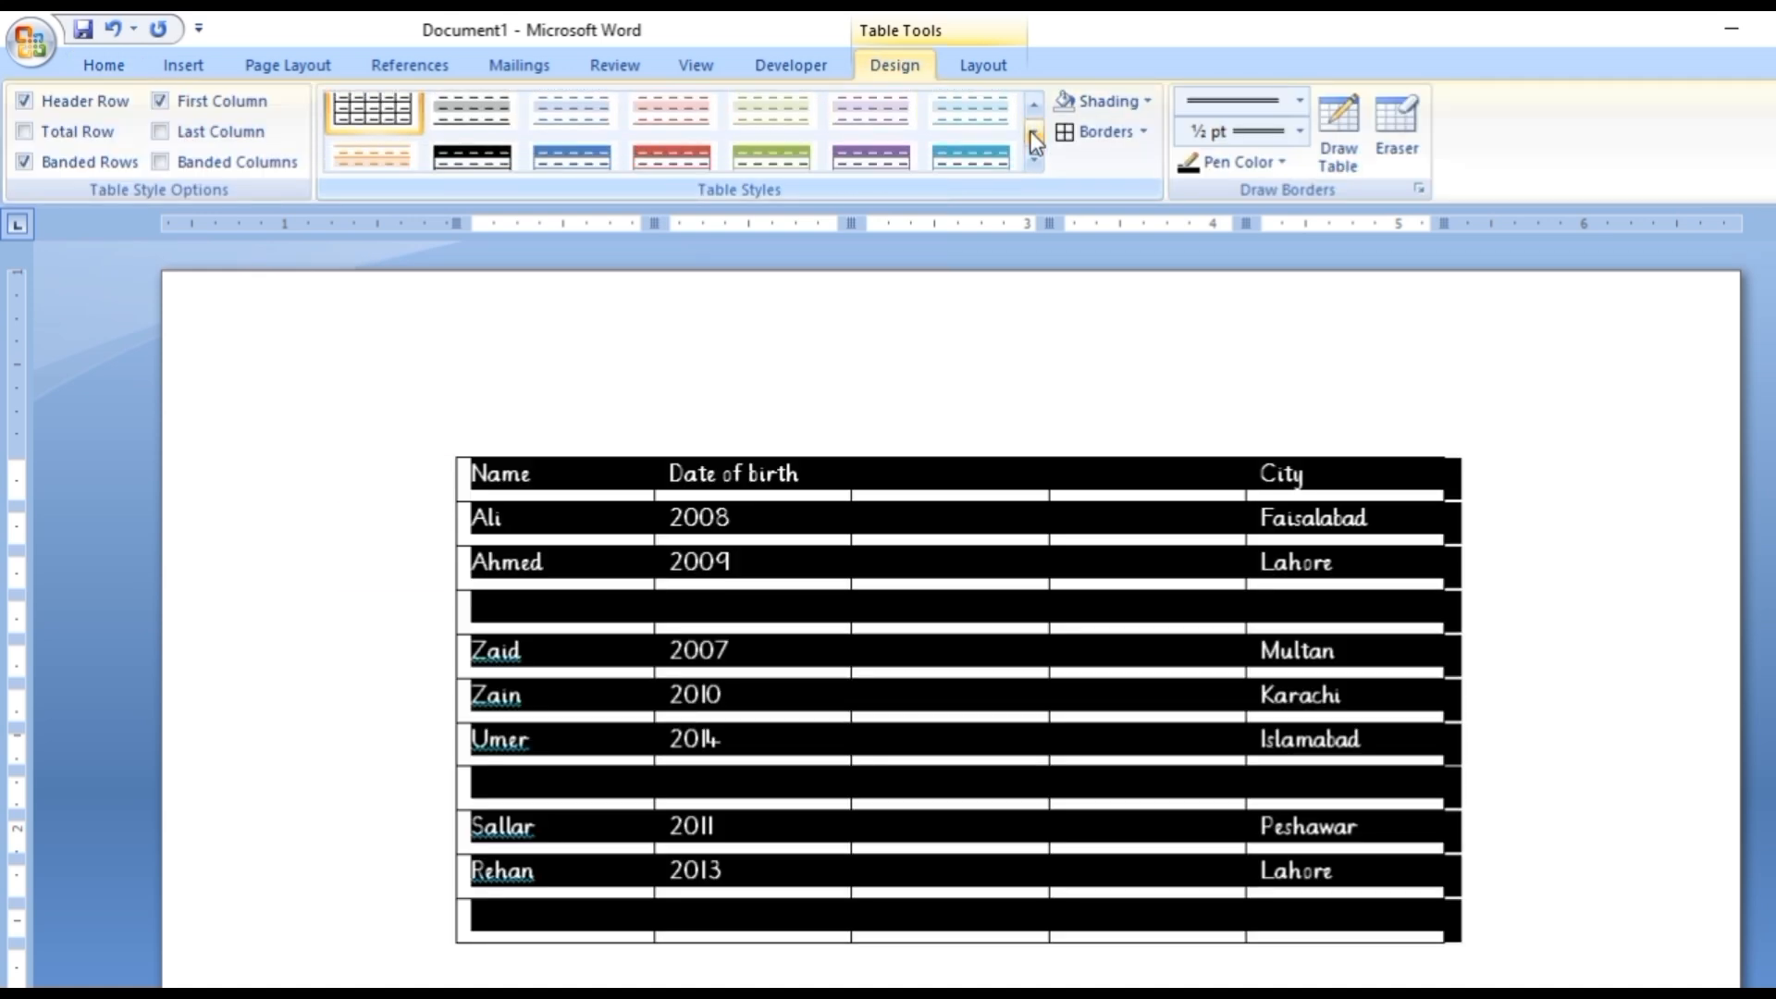
pyautogui.click(773, 130)
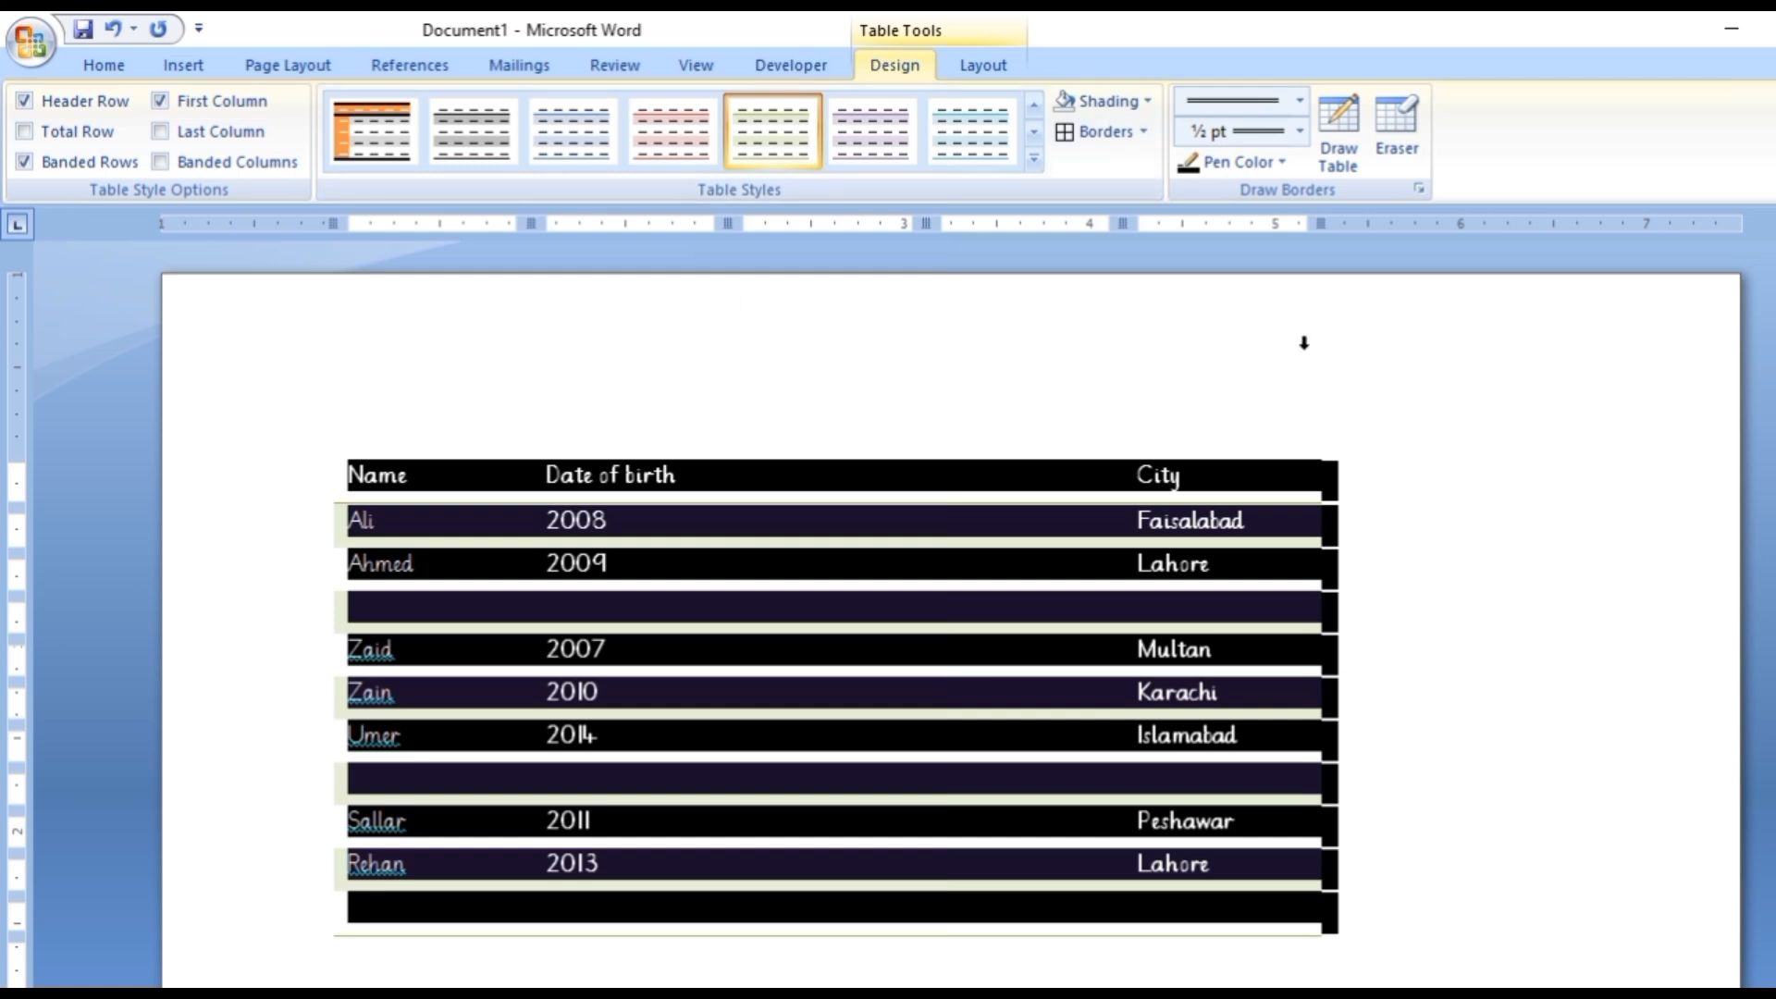
pyautogui.click(1303, 344)
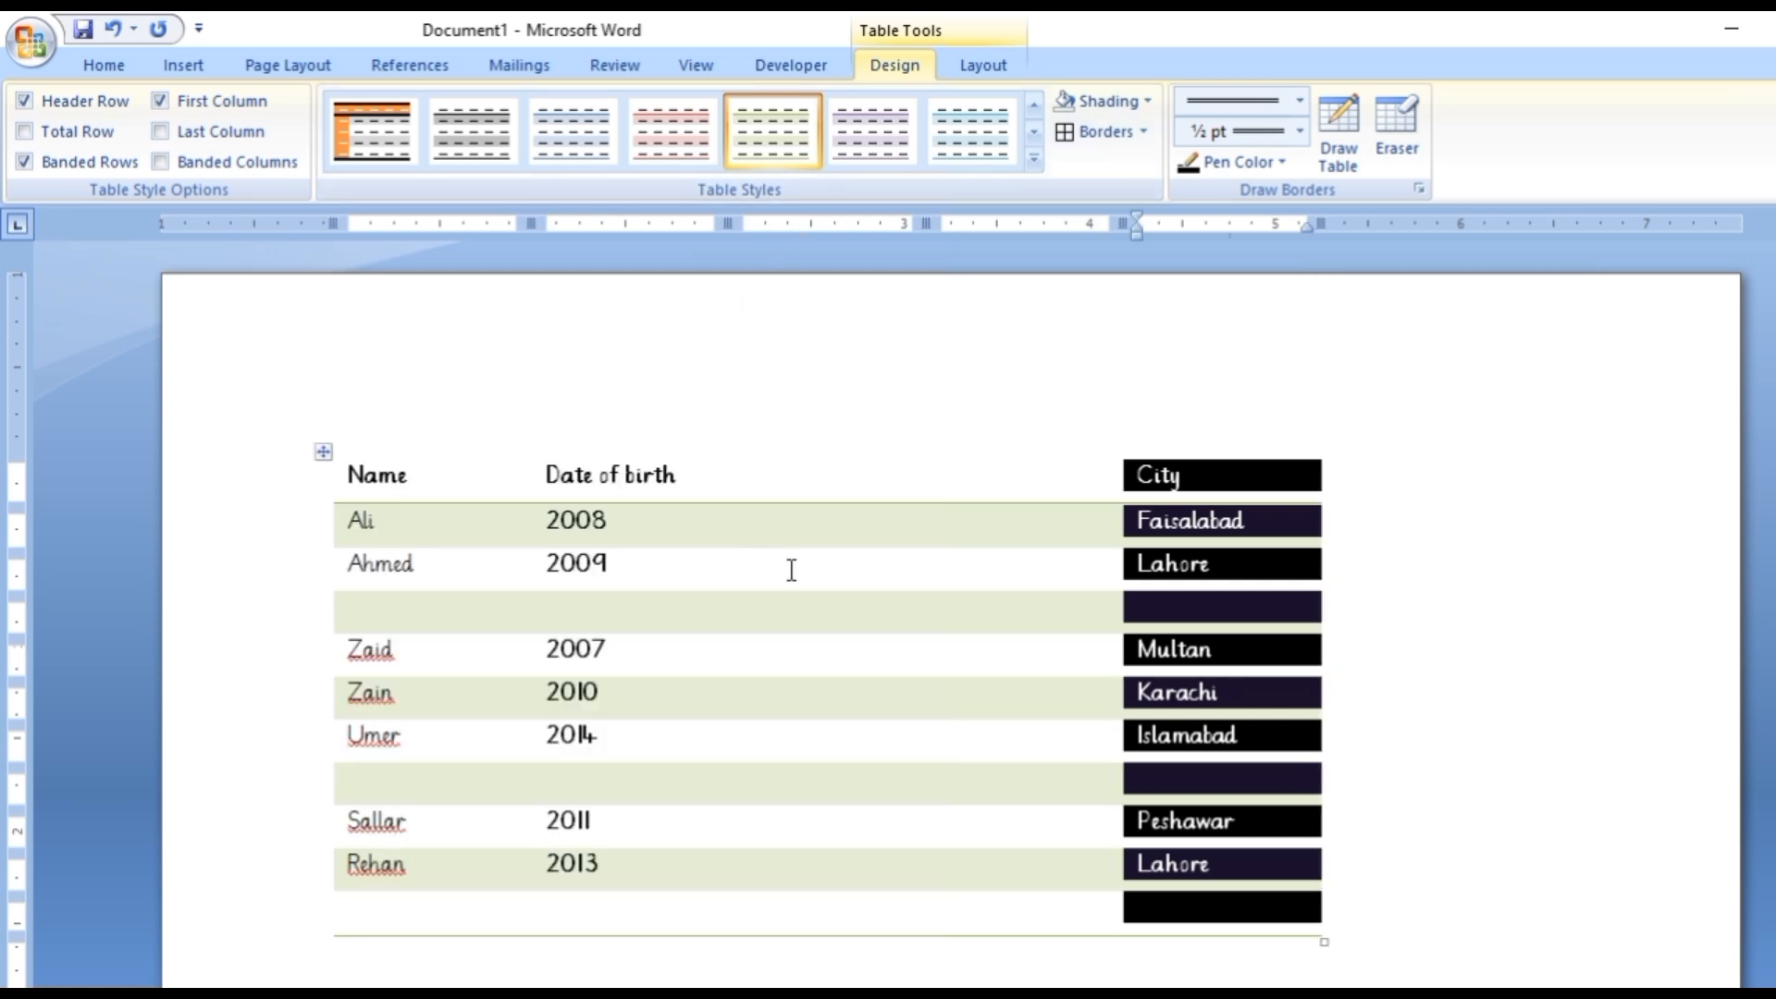
# Apply all borders to every cell of the whole table.
pyautogui.click(322, 453)
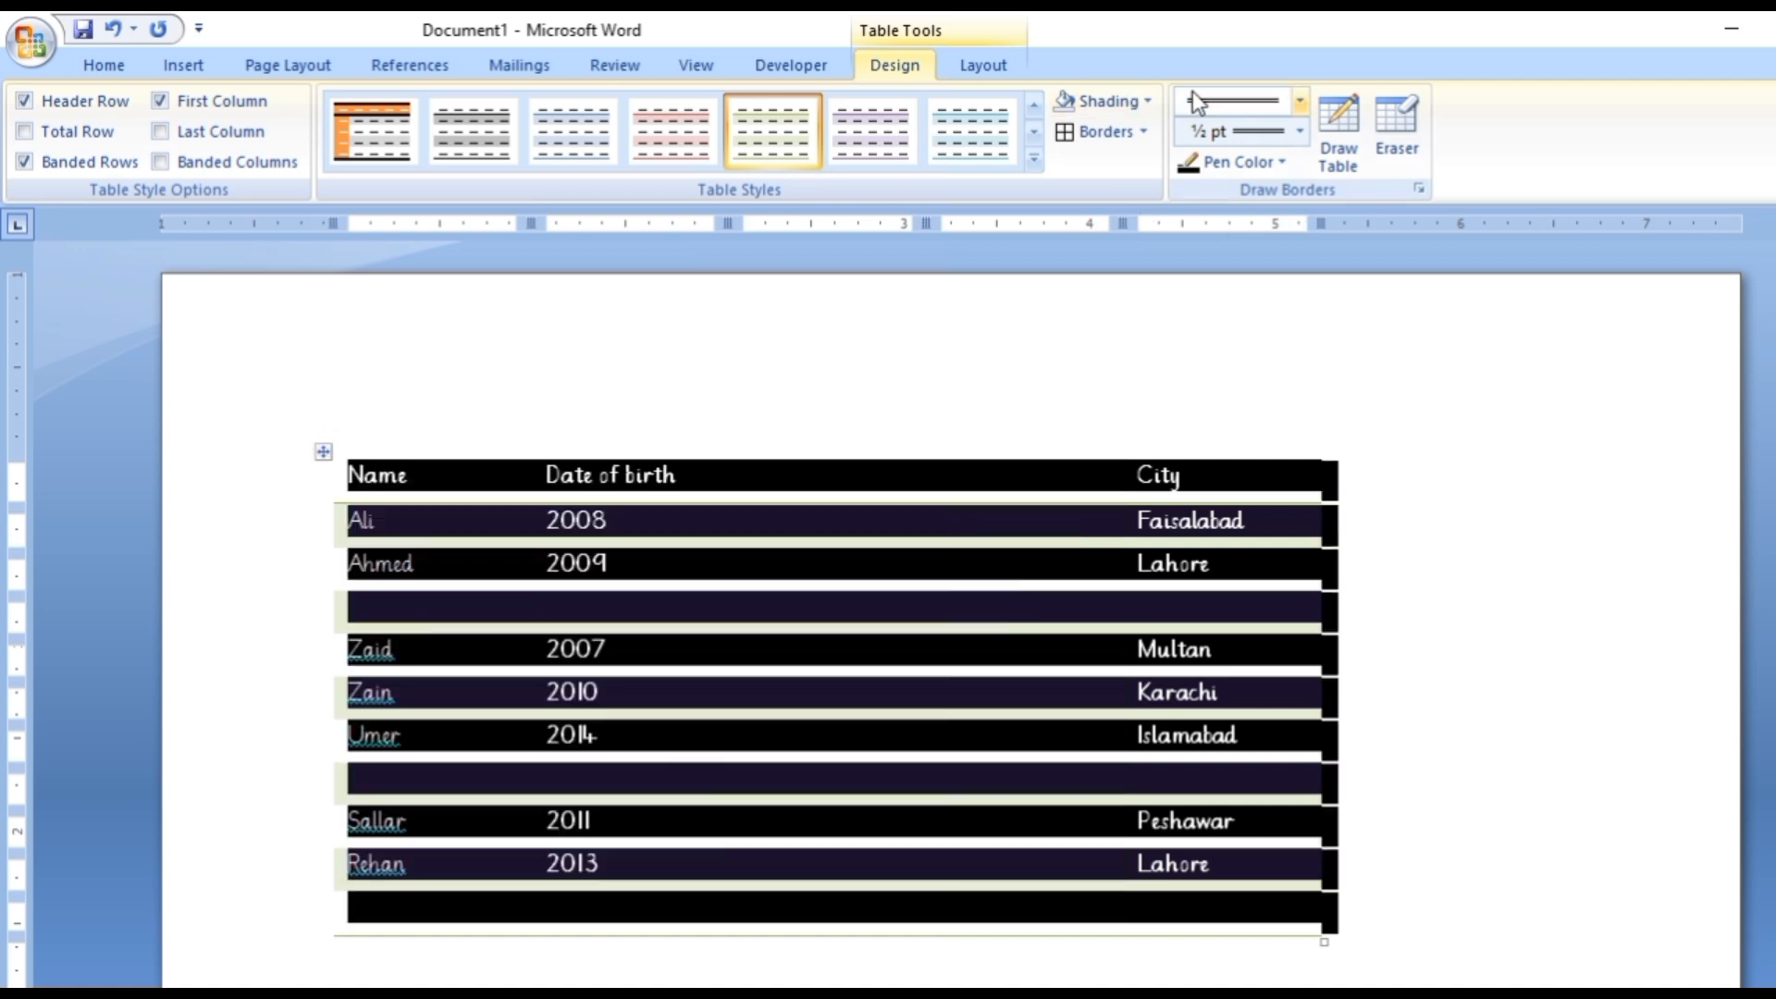
pyautogui.click(1144, 132)
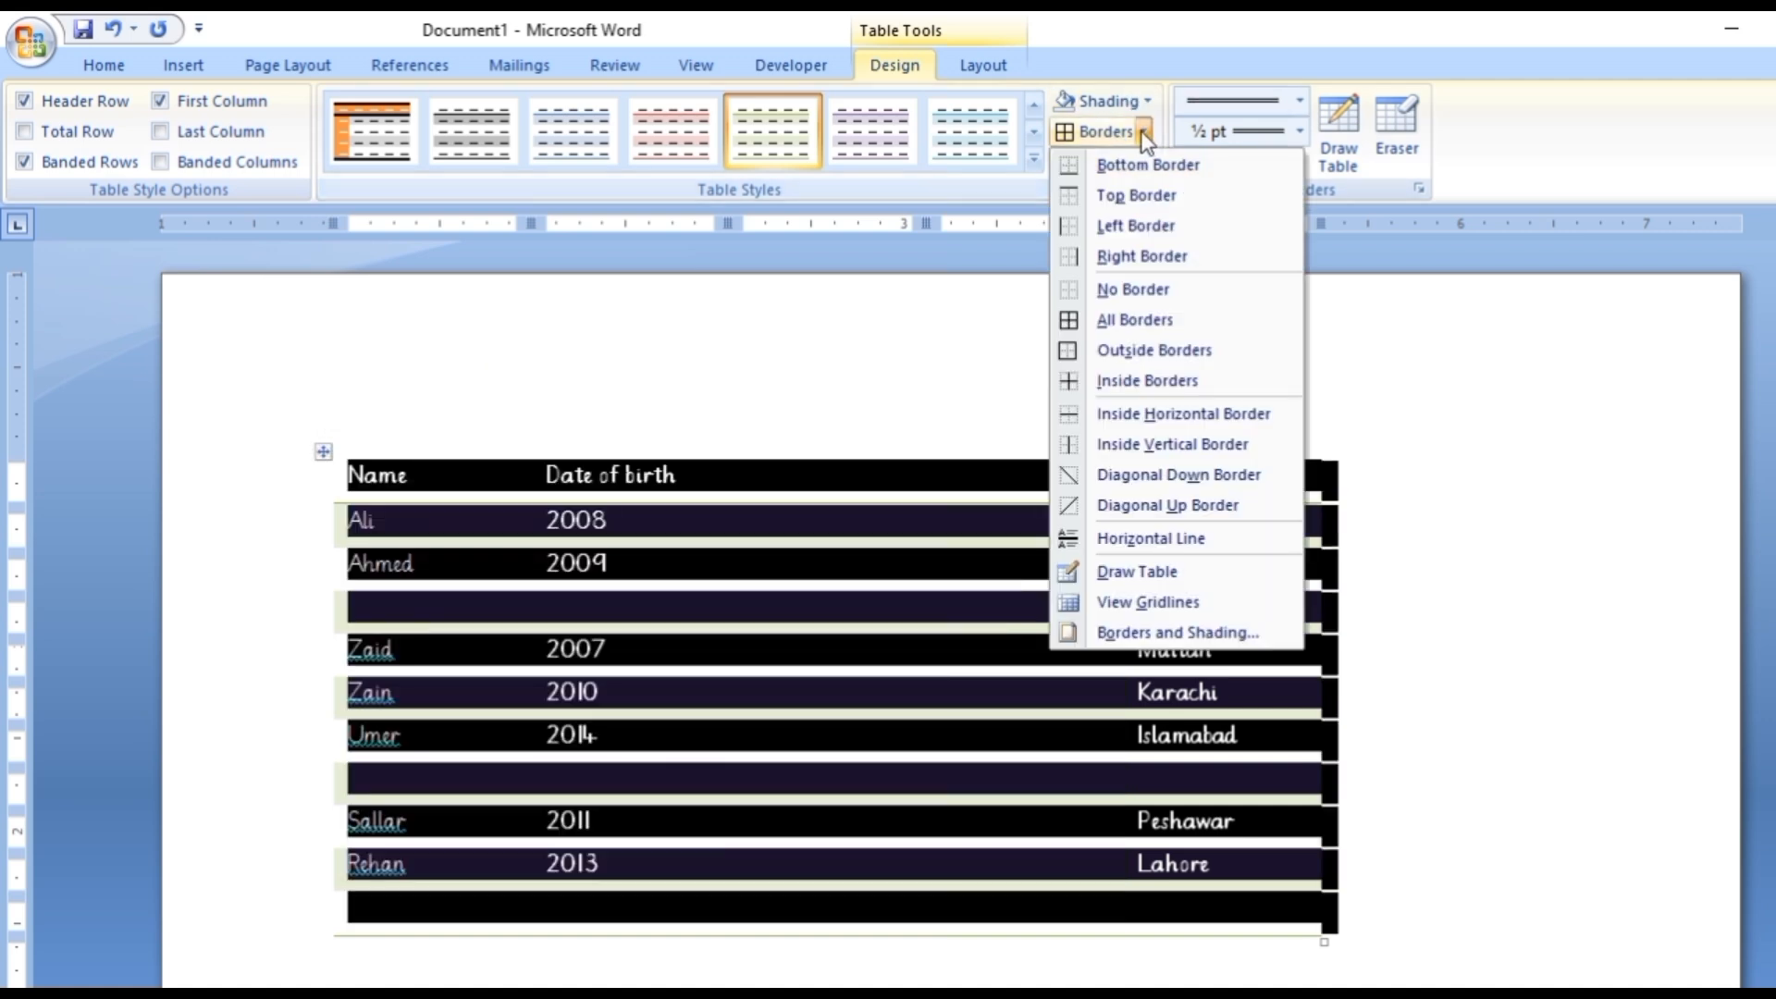
pyautogui.click(1112, 320)
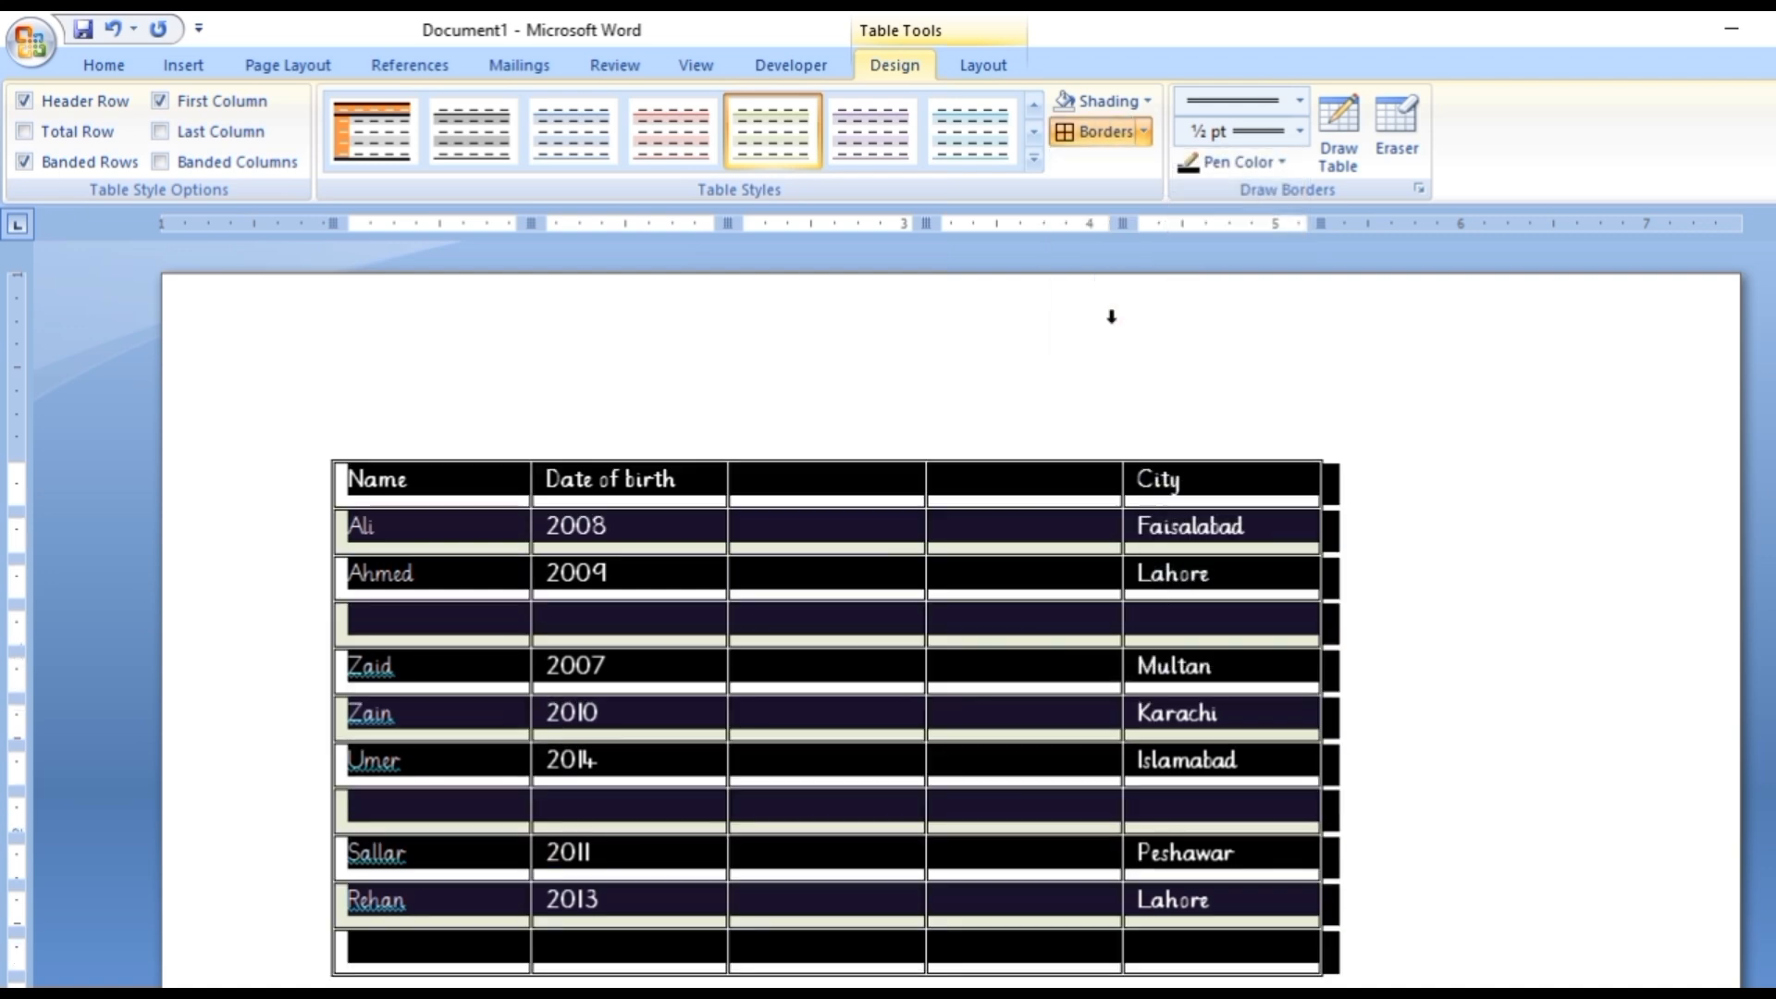
pyautogui.click(1414, 560)
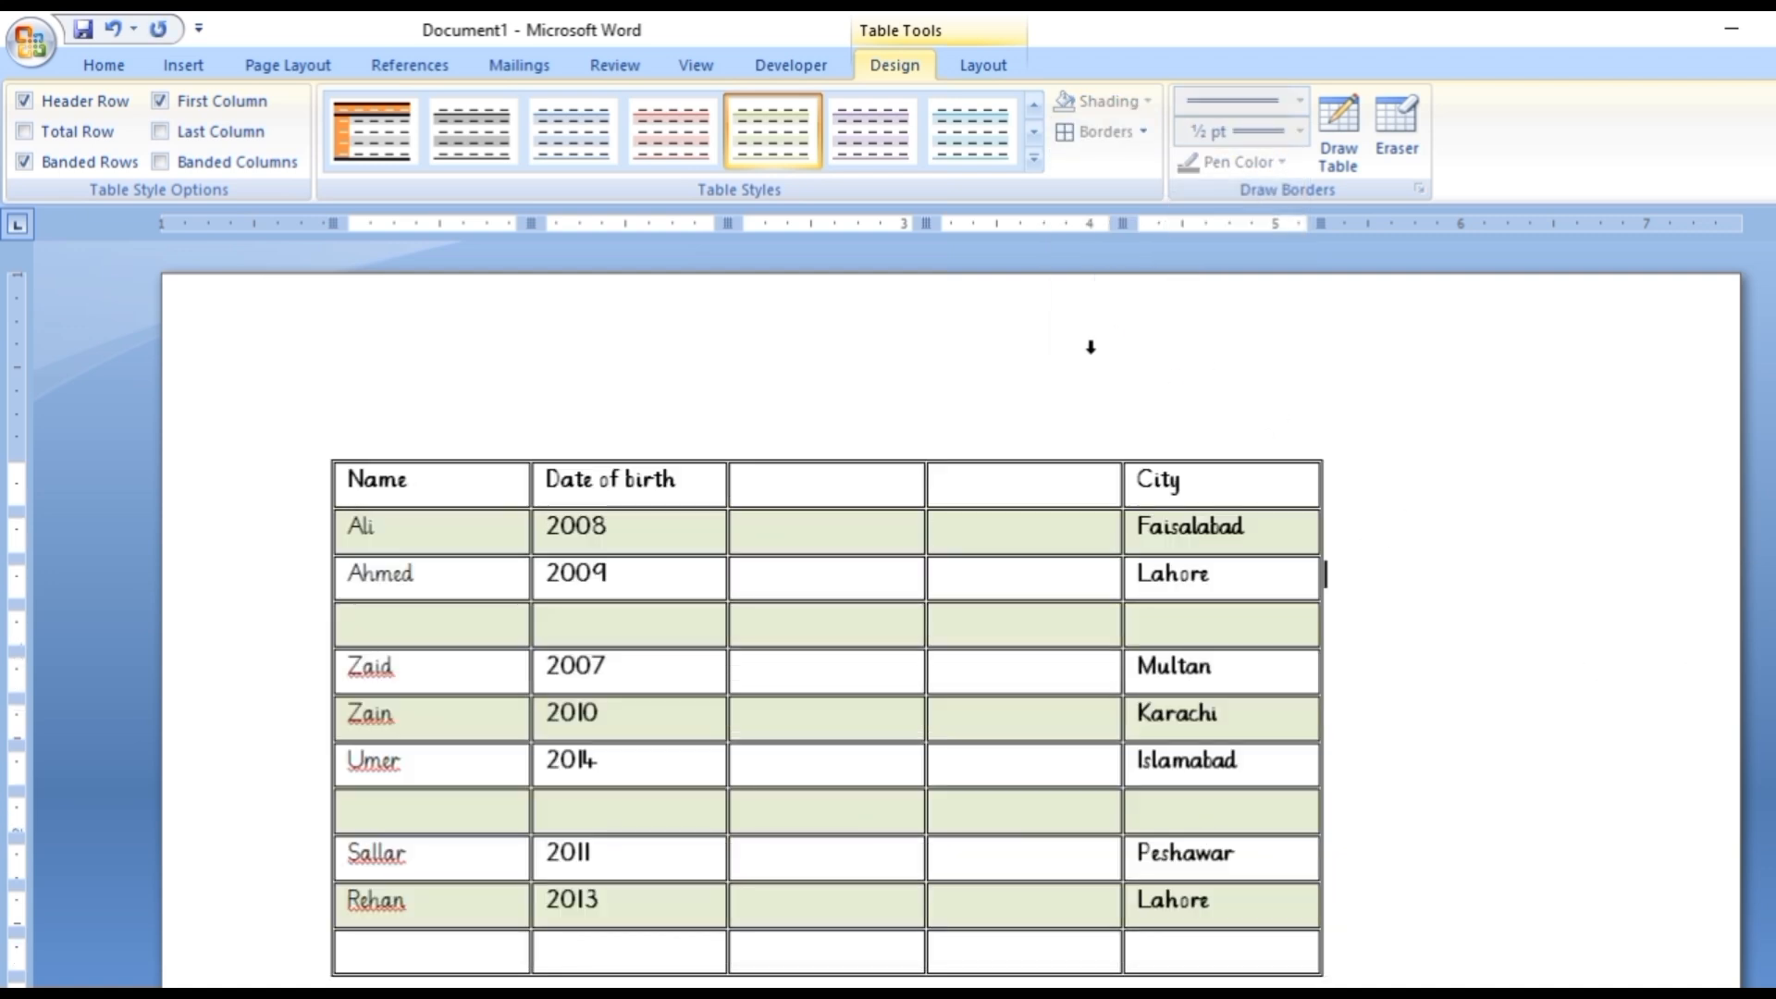
# Try fitting the table's column widths to their contents, and undo the autofit.
pyautogui.click(321, 451)
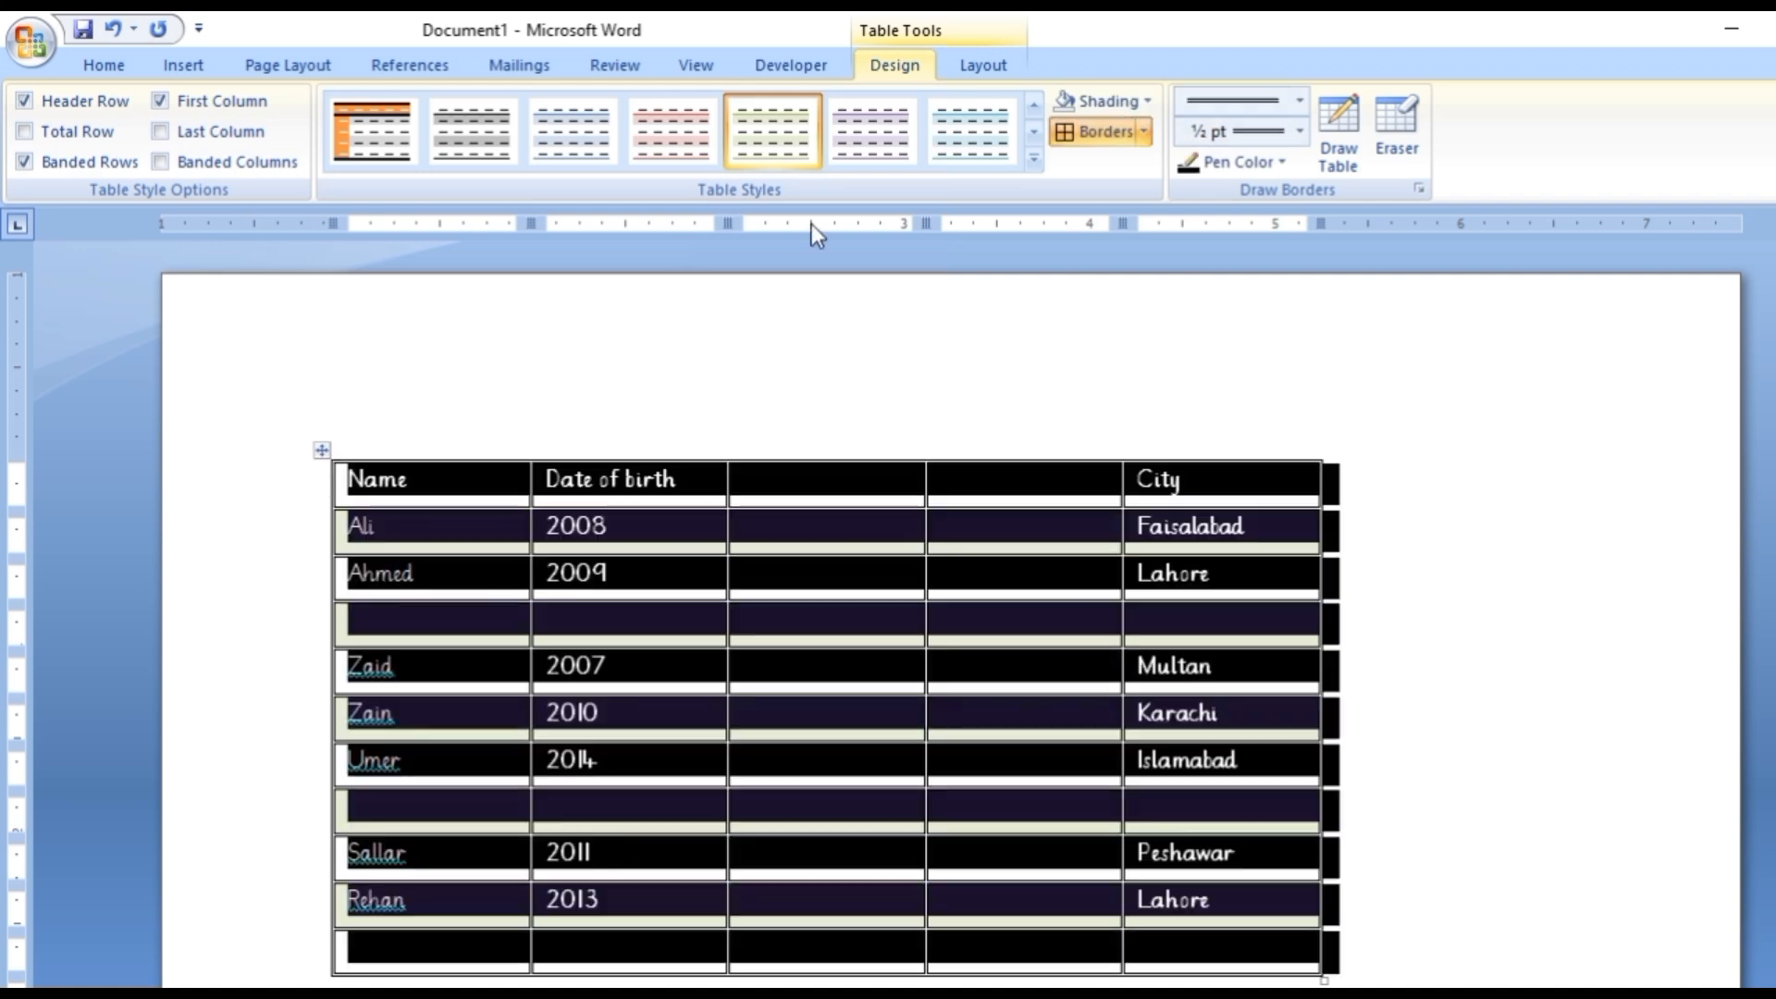
pyautogui.click(995, 66)
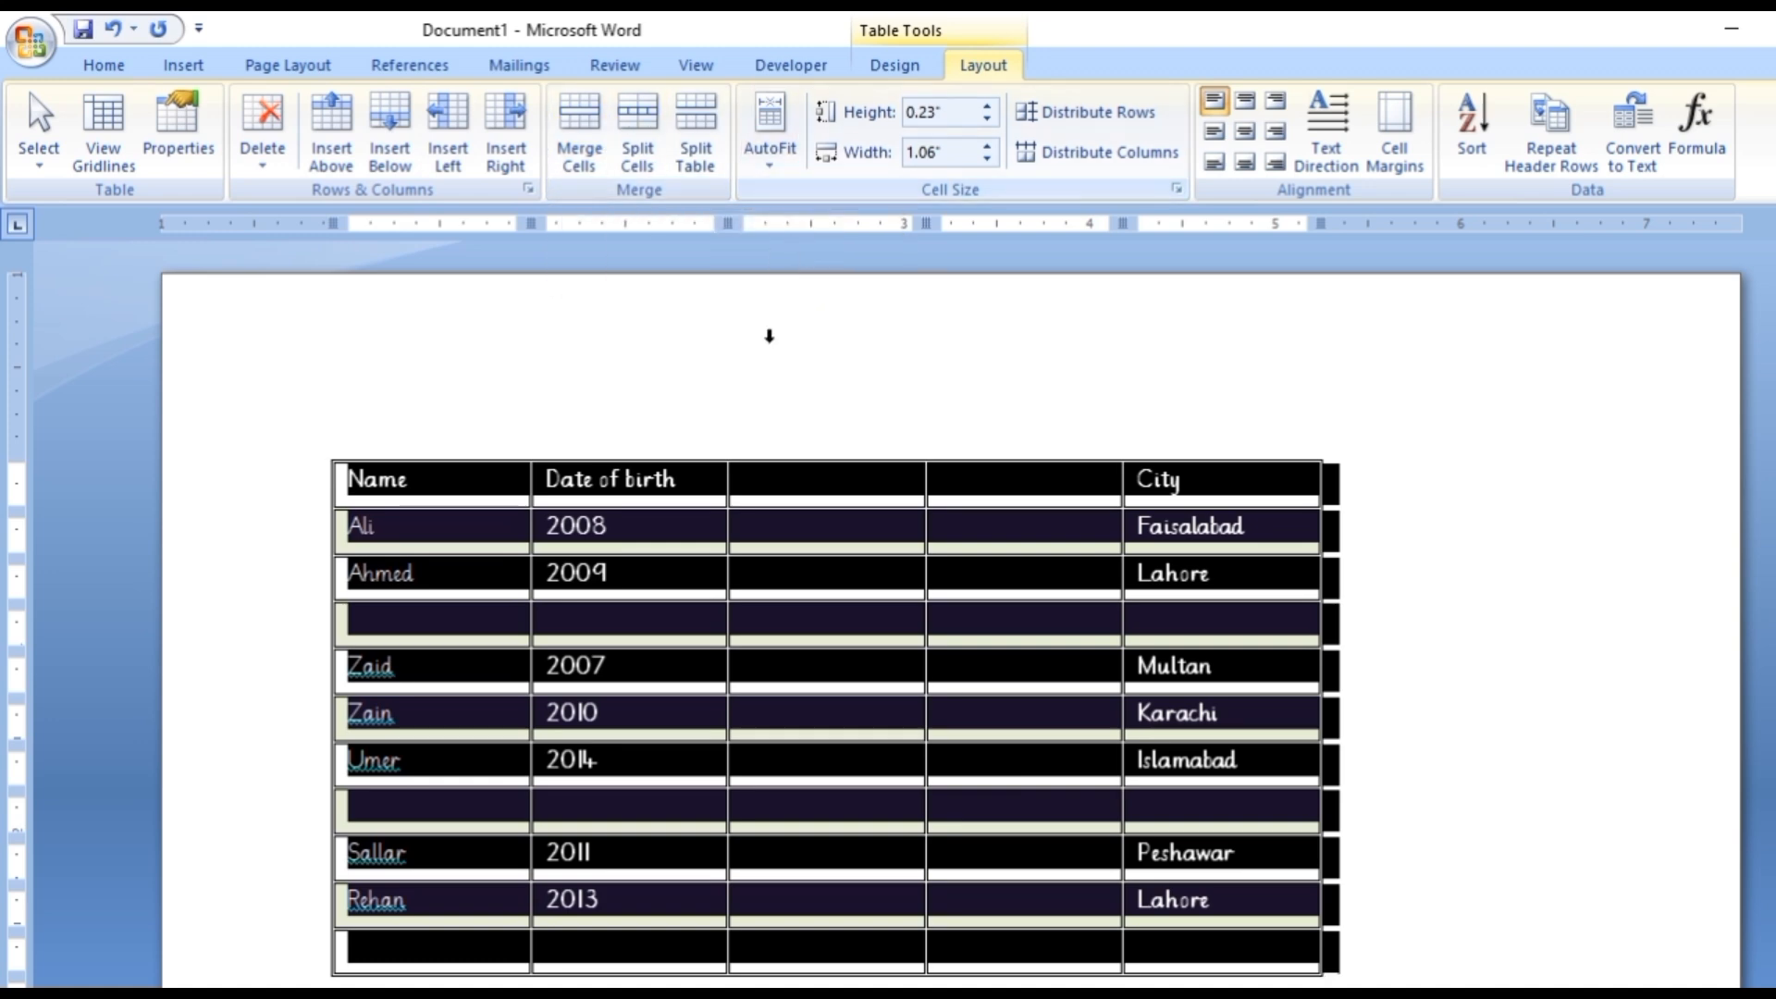
pyautogui.click(695, 504)
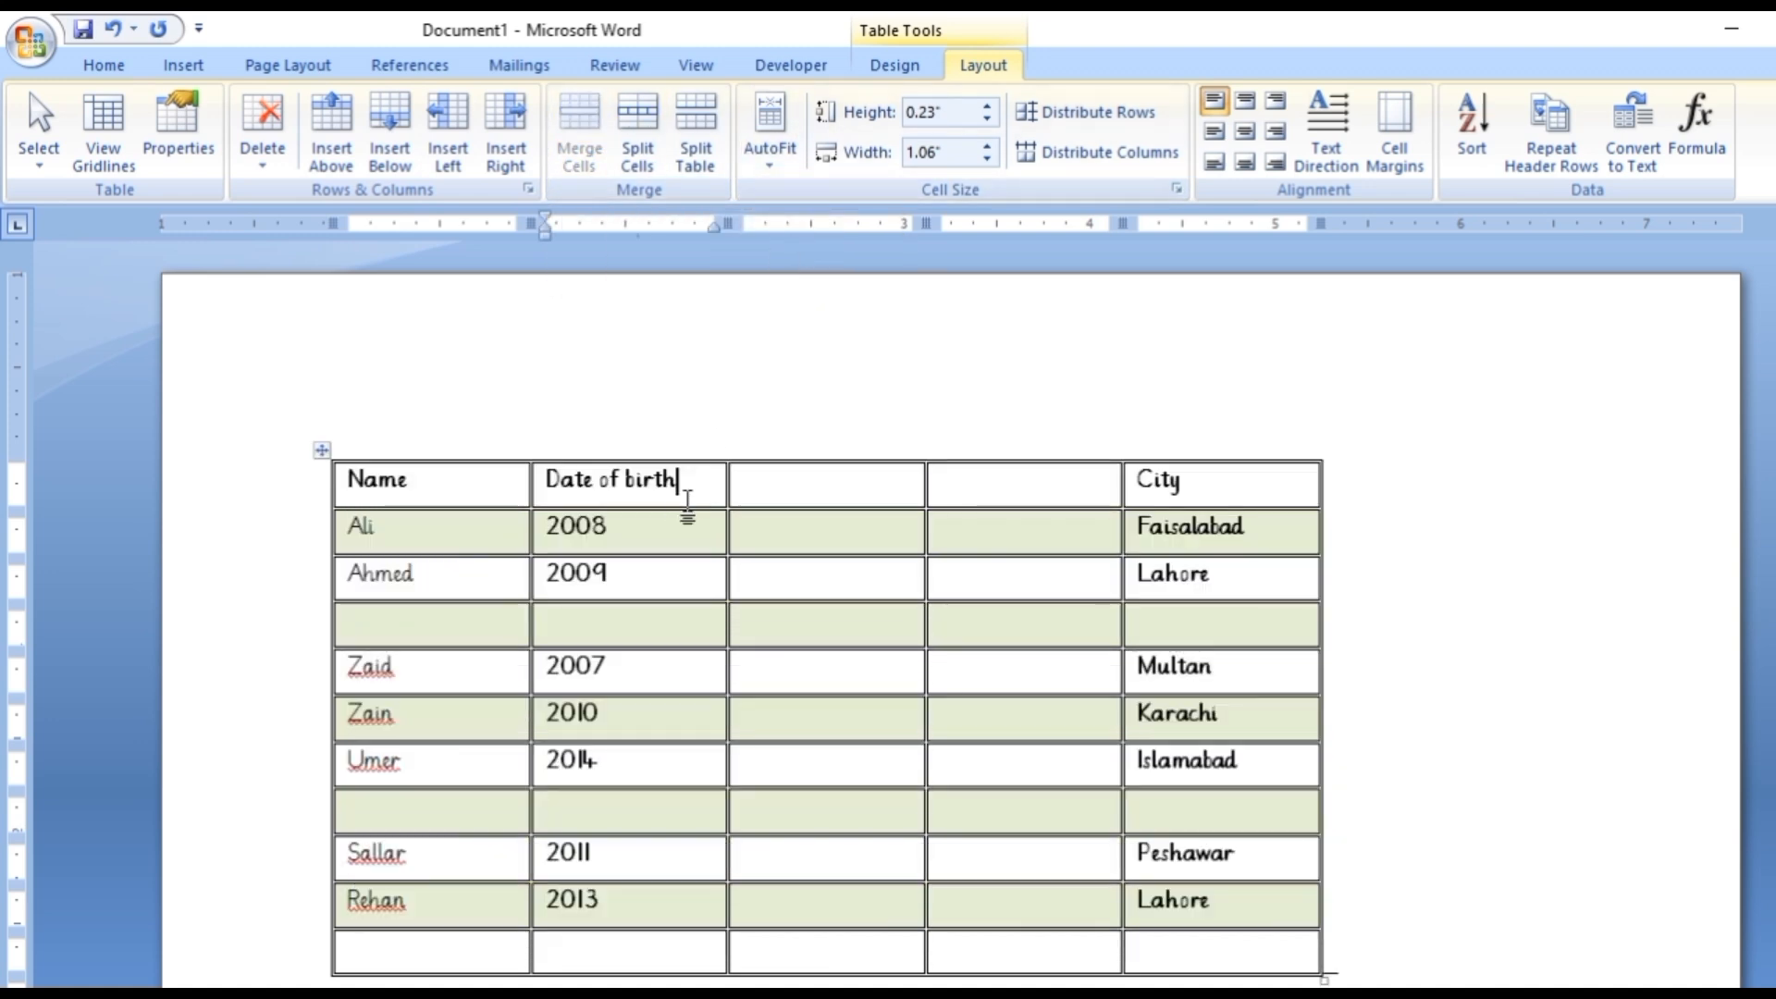
pyautogui.moveTo(680, 483); pyautogui.dragTo(680, 578)
pyautogui.click(668, 480)
pyautogui.click(769, 148)
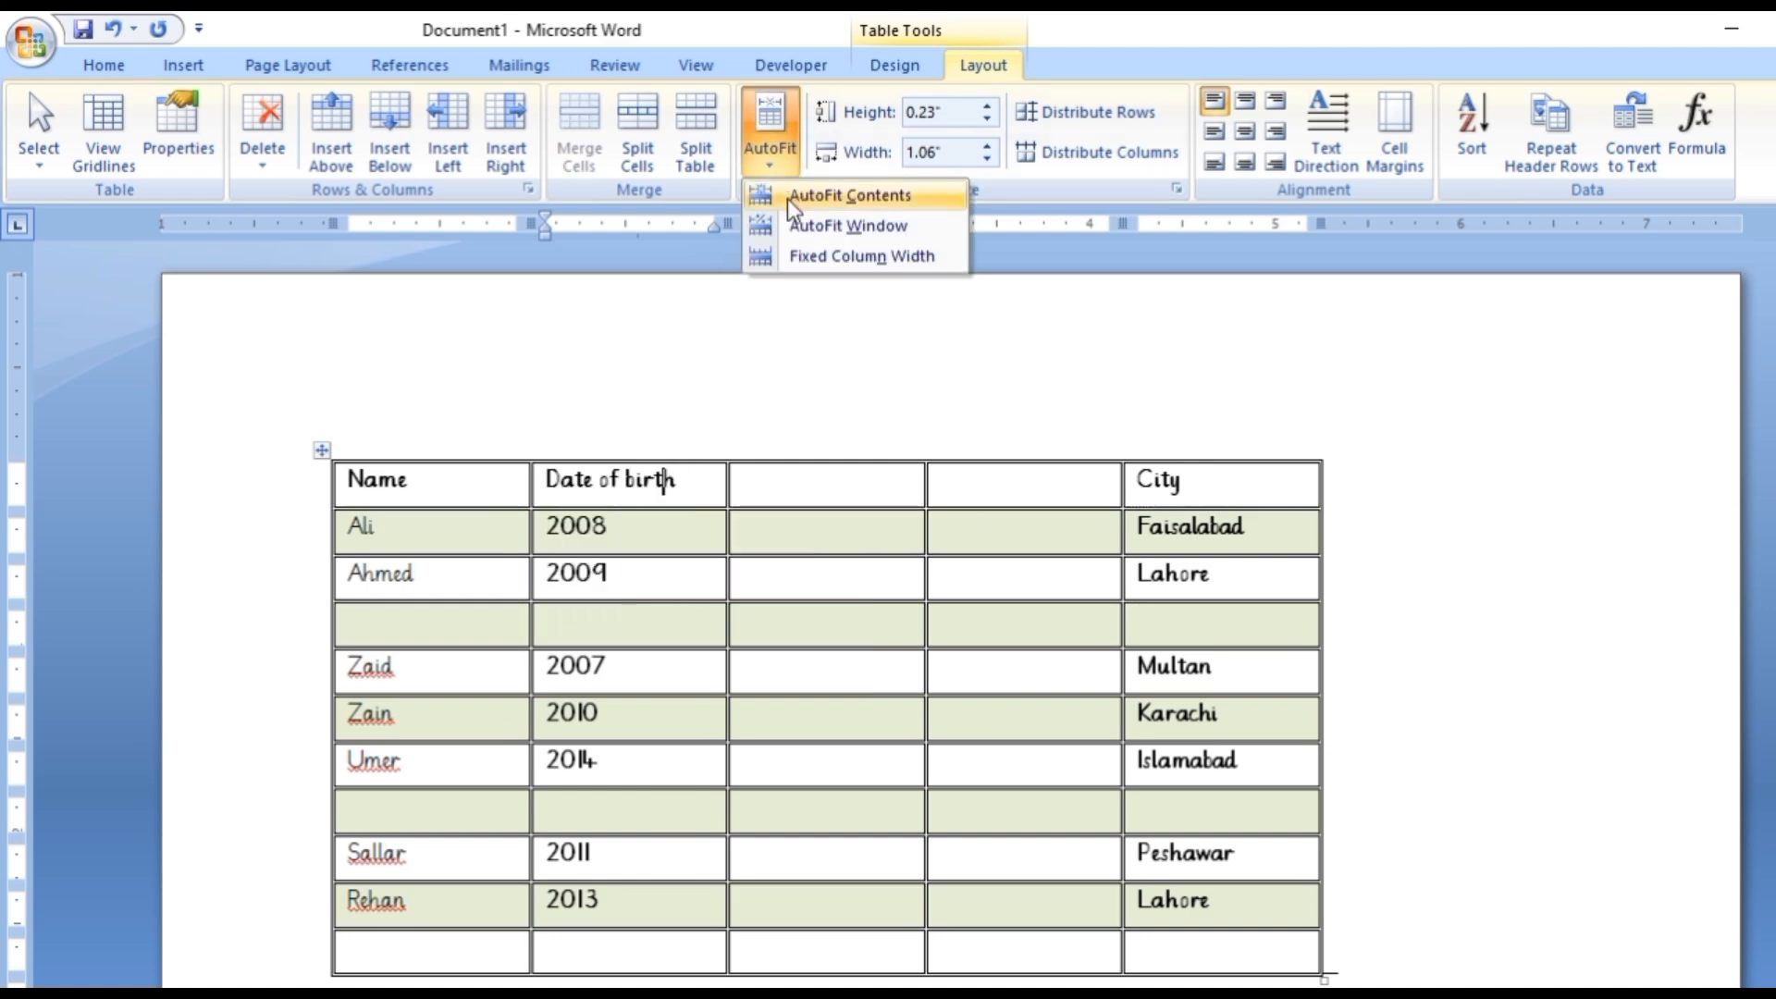
pyautogui.click(791, 203)
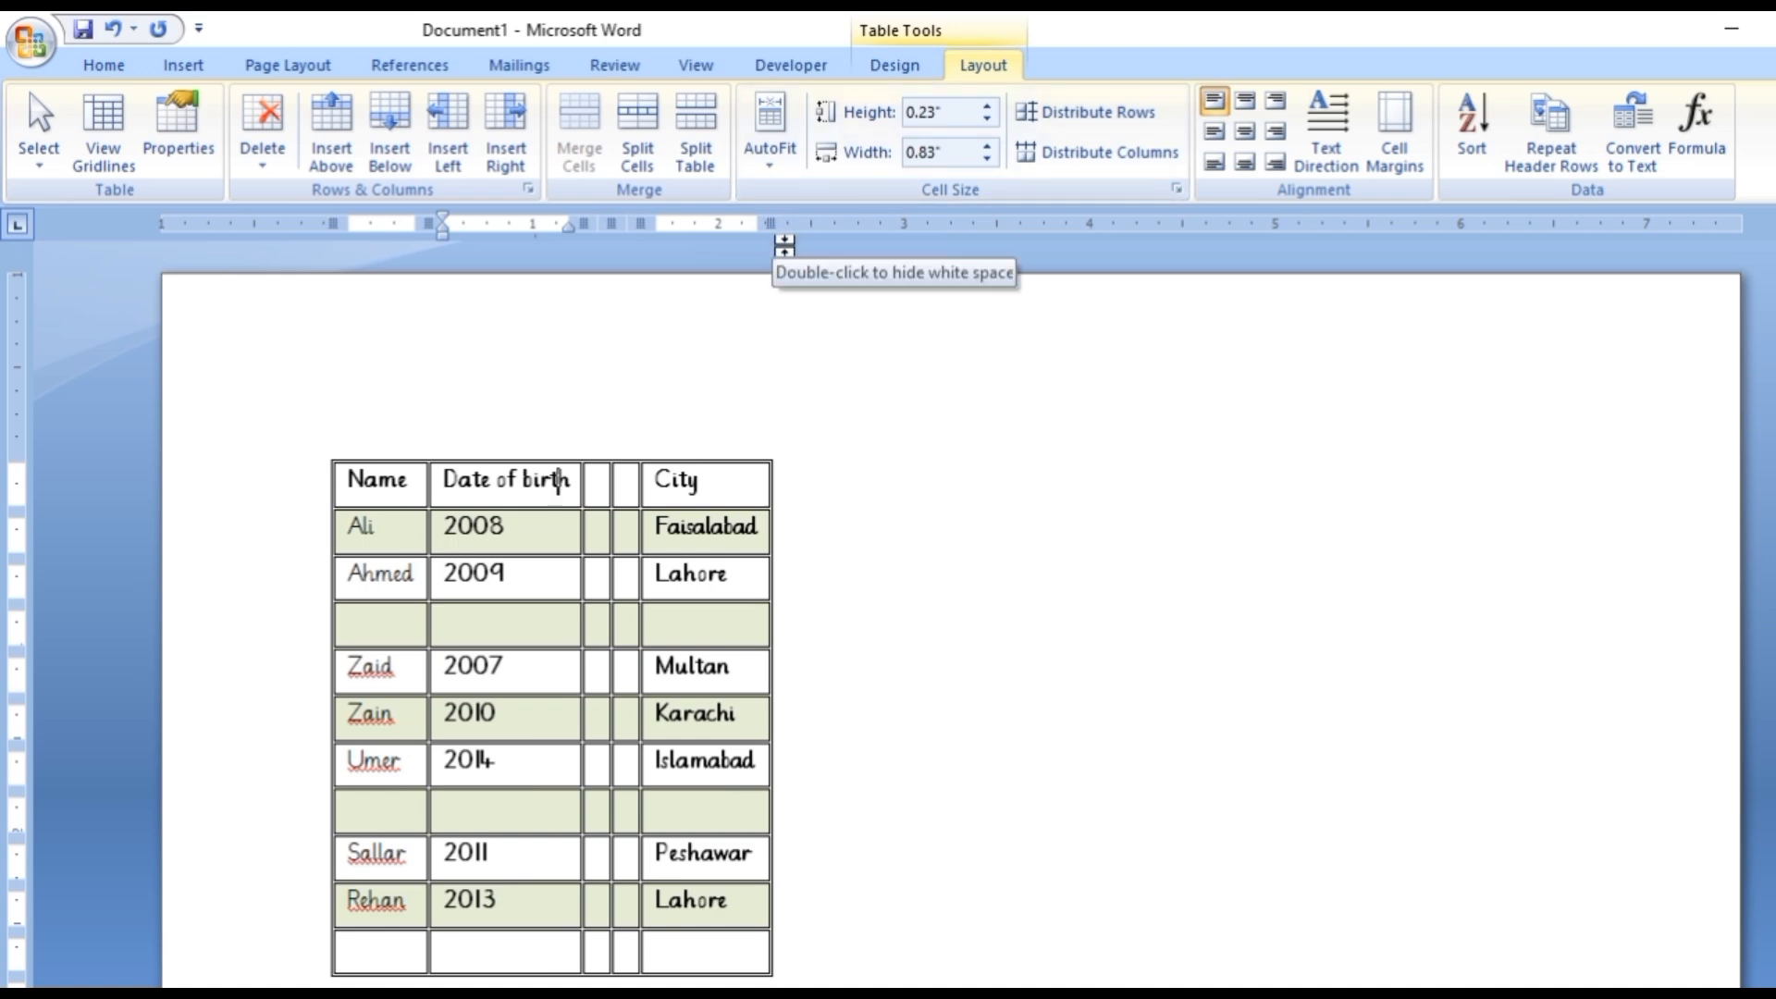
pyautogui.hotkey('ctrl', 'z')
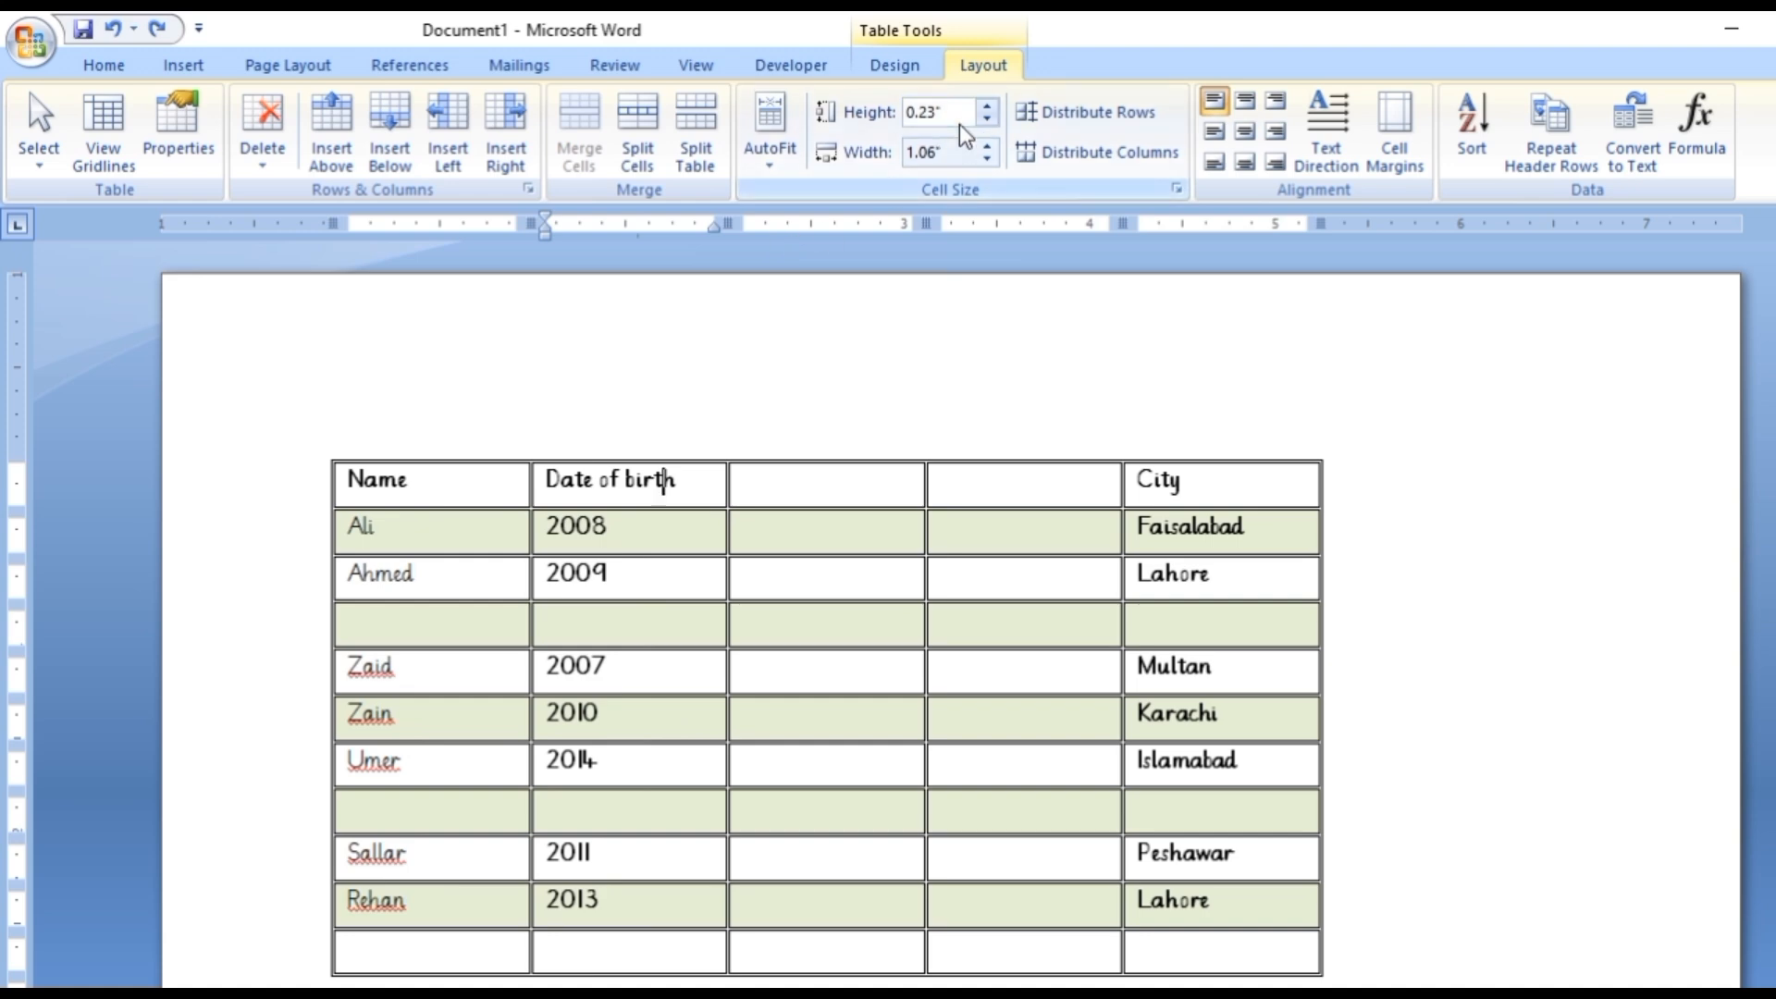
# Set the City header cell's height to 0.6" and its width to 1.6".
pyautogui.click(856, 500)
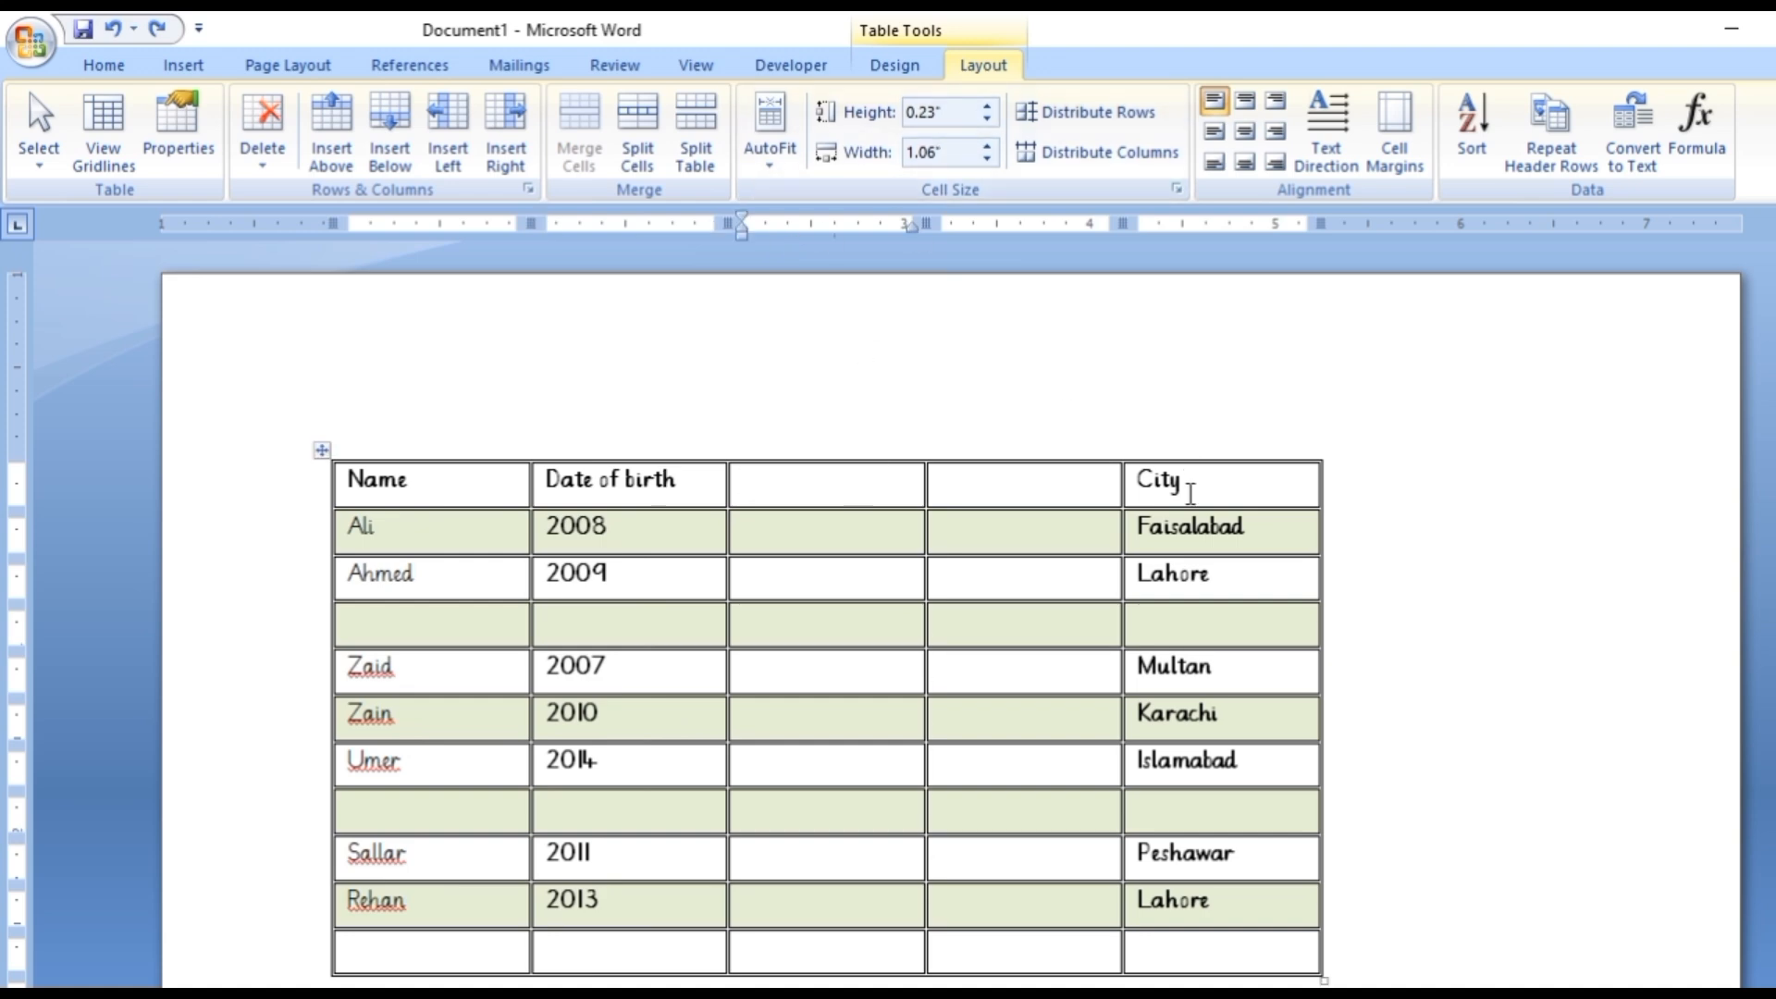
pyautogui.doubleClick(1191, 492)
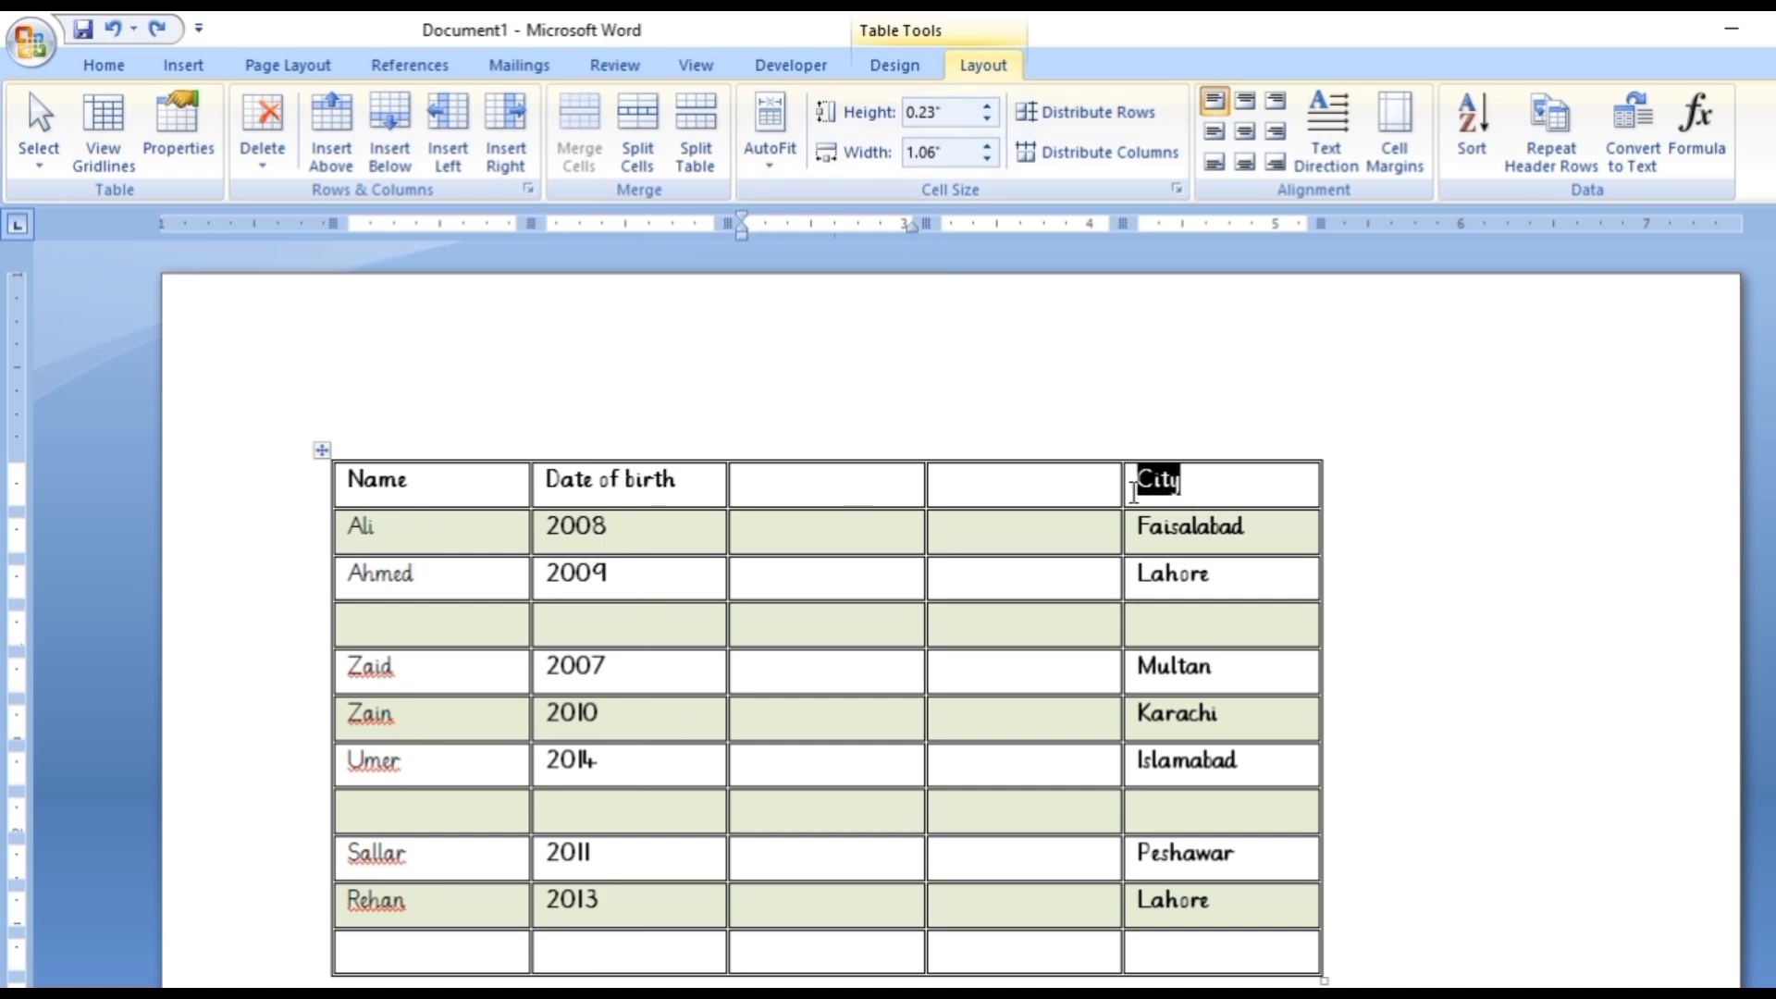
pyautogui.click(988, 107)
pyautogui.click(988, 108)
pyautogui.click(988, 107)
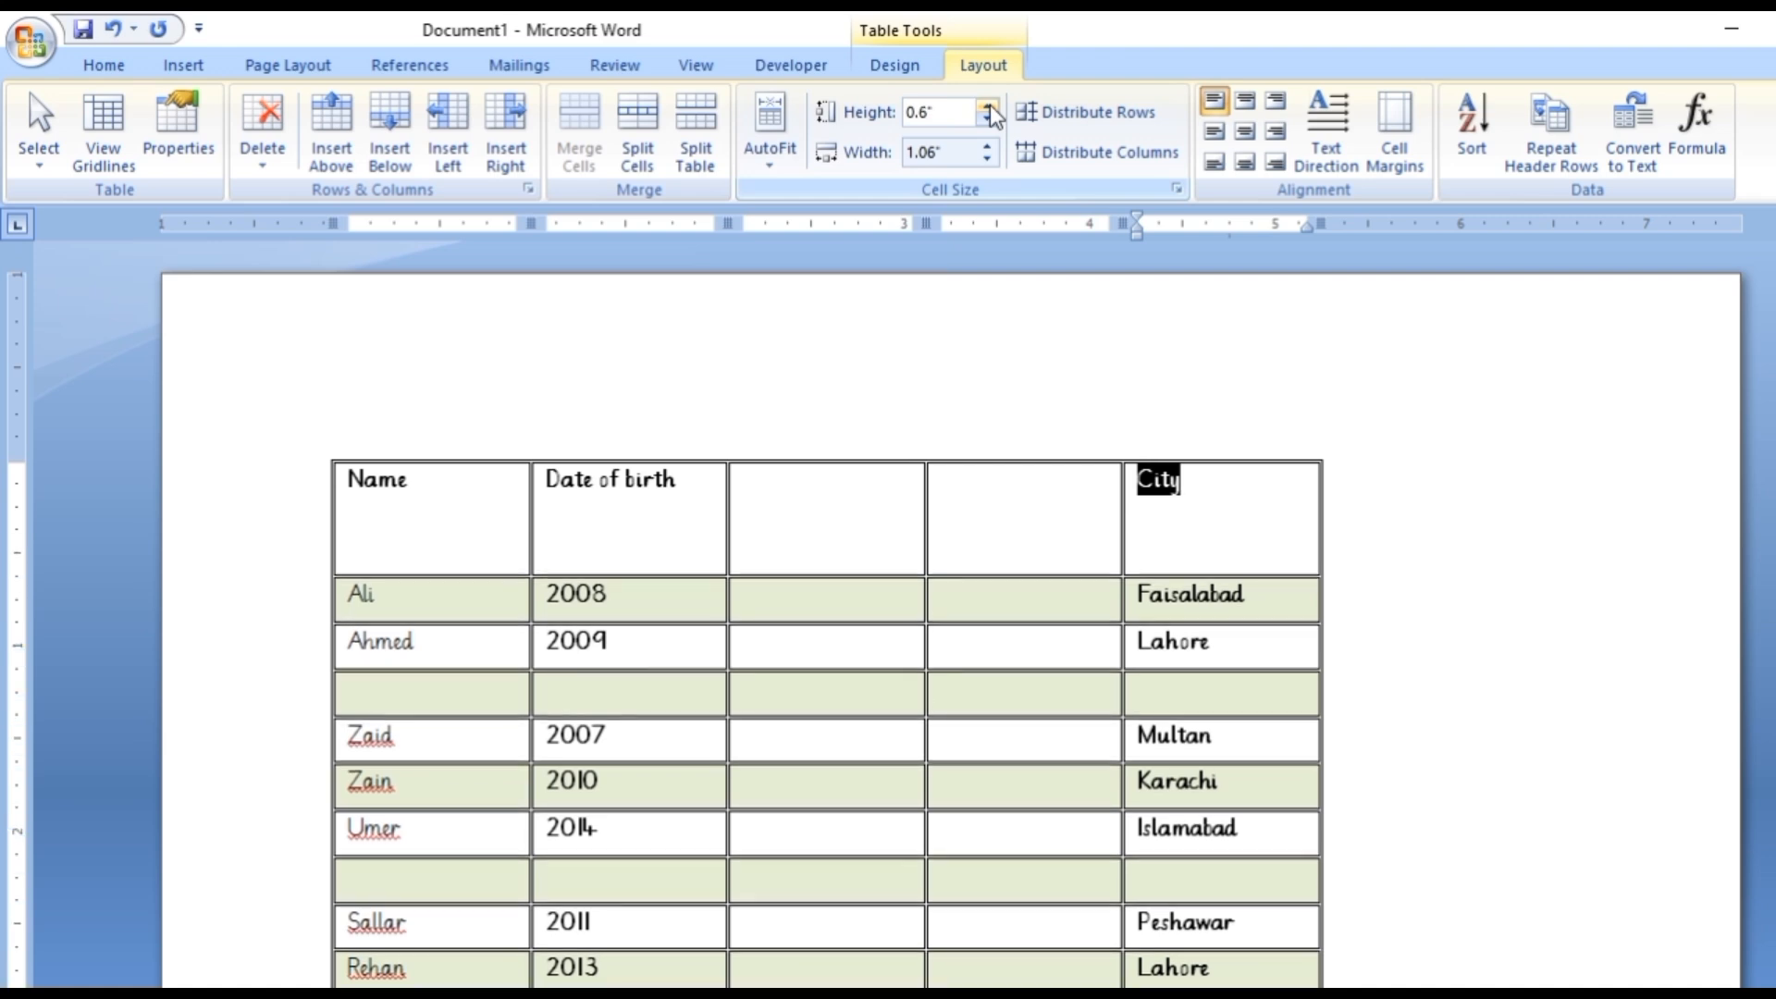
pyautogui.click(988, 148)
pyautogui.click(988, 148)
pyautogui.click(988, 148)
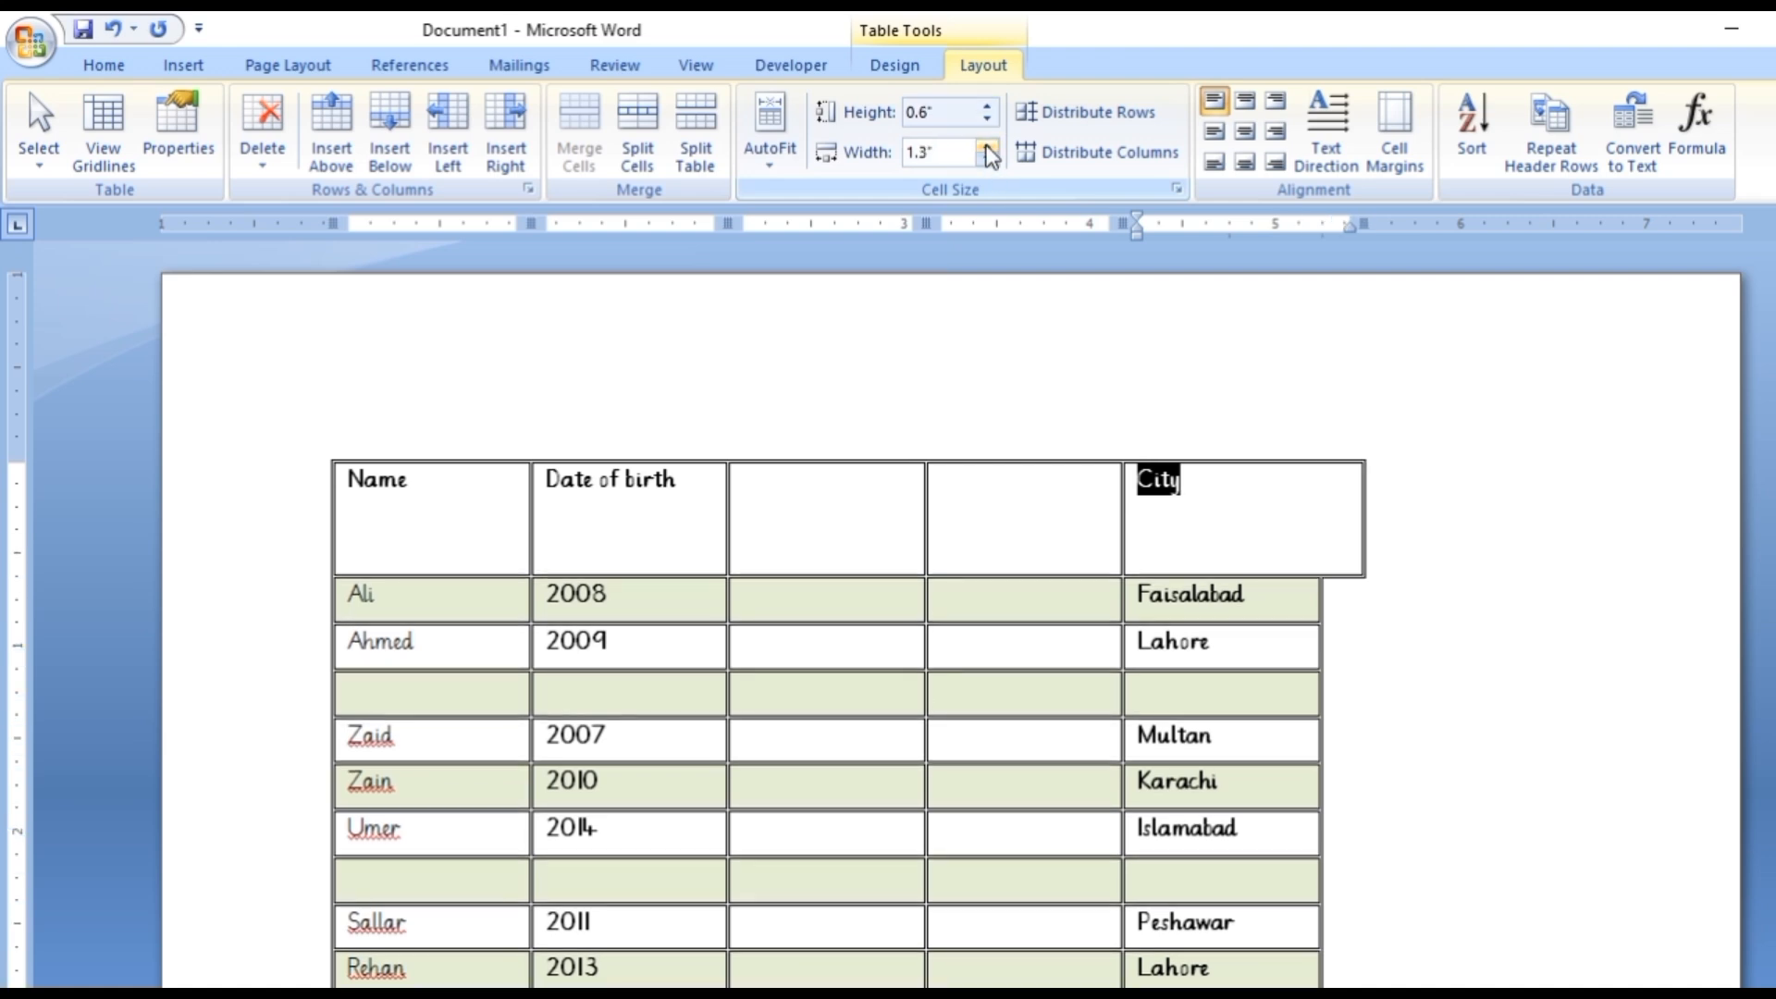
pyautogui.click(987, 148)
pyautogui.click(988, 148)
pyautogui.click(988, 148)
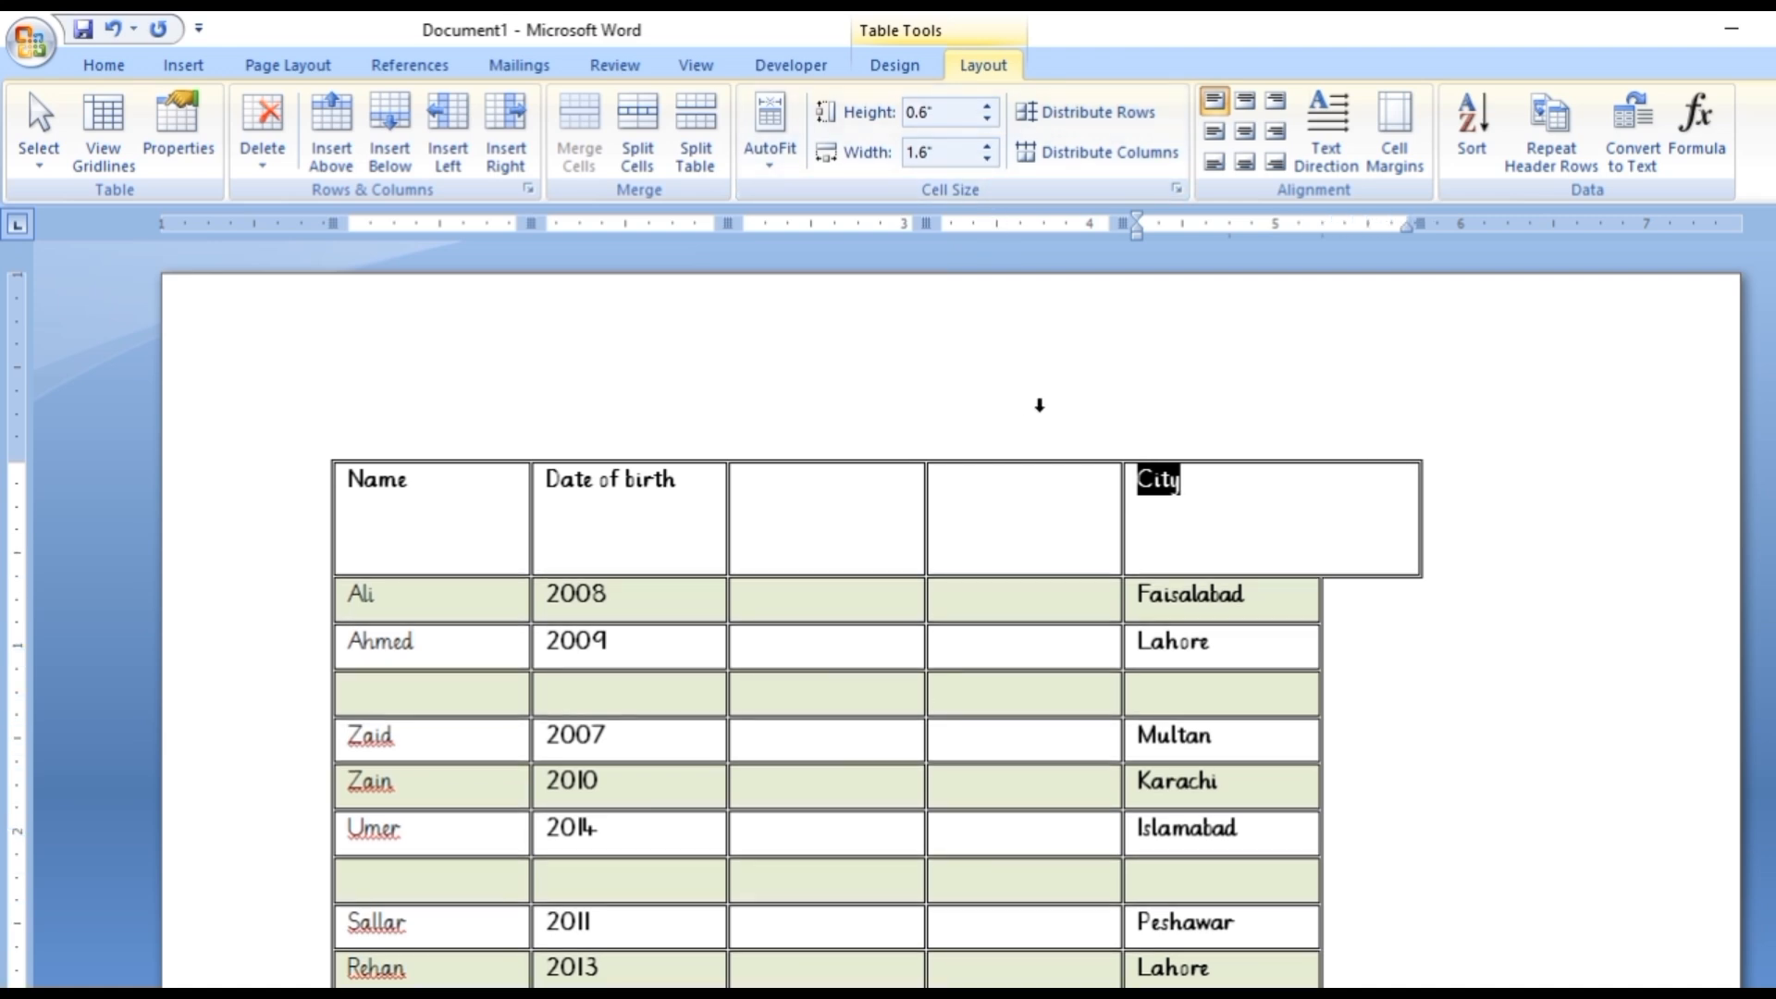
# Undo the height and width changes made to the City header cell.
pyautogui.hotkey('ctrl', 'z')
pyautogui.hotkey('ctrl', 'z')
pyautogui.hotkey('ctrl', 'z')
pyautogui.hotkey('ctrl', 'z')
pyautogui.hotkey('ctrl', 'z')
pyautogui.hotkey('ctrl', 'z')
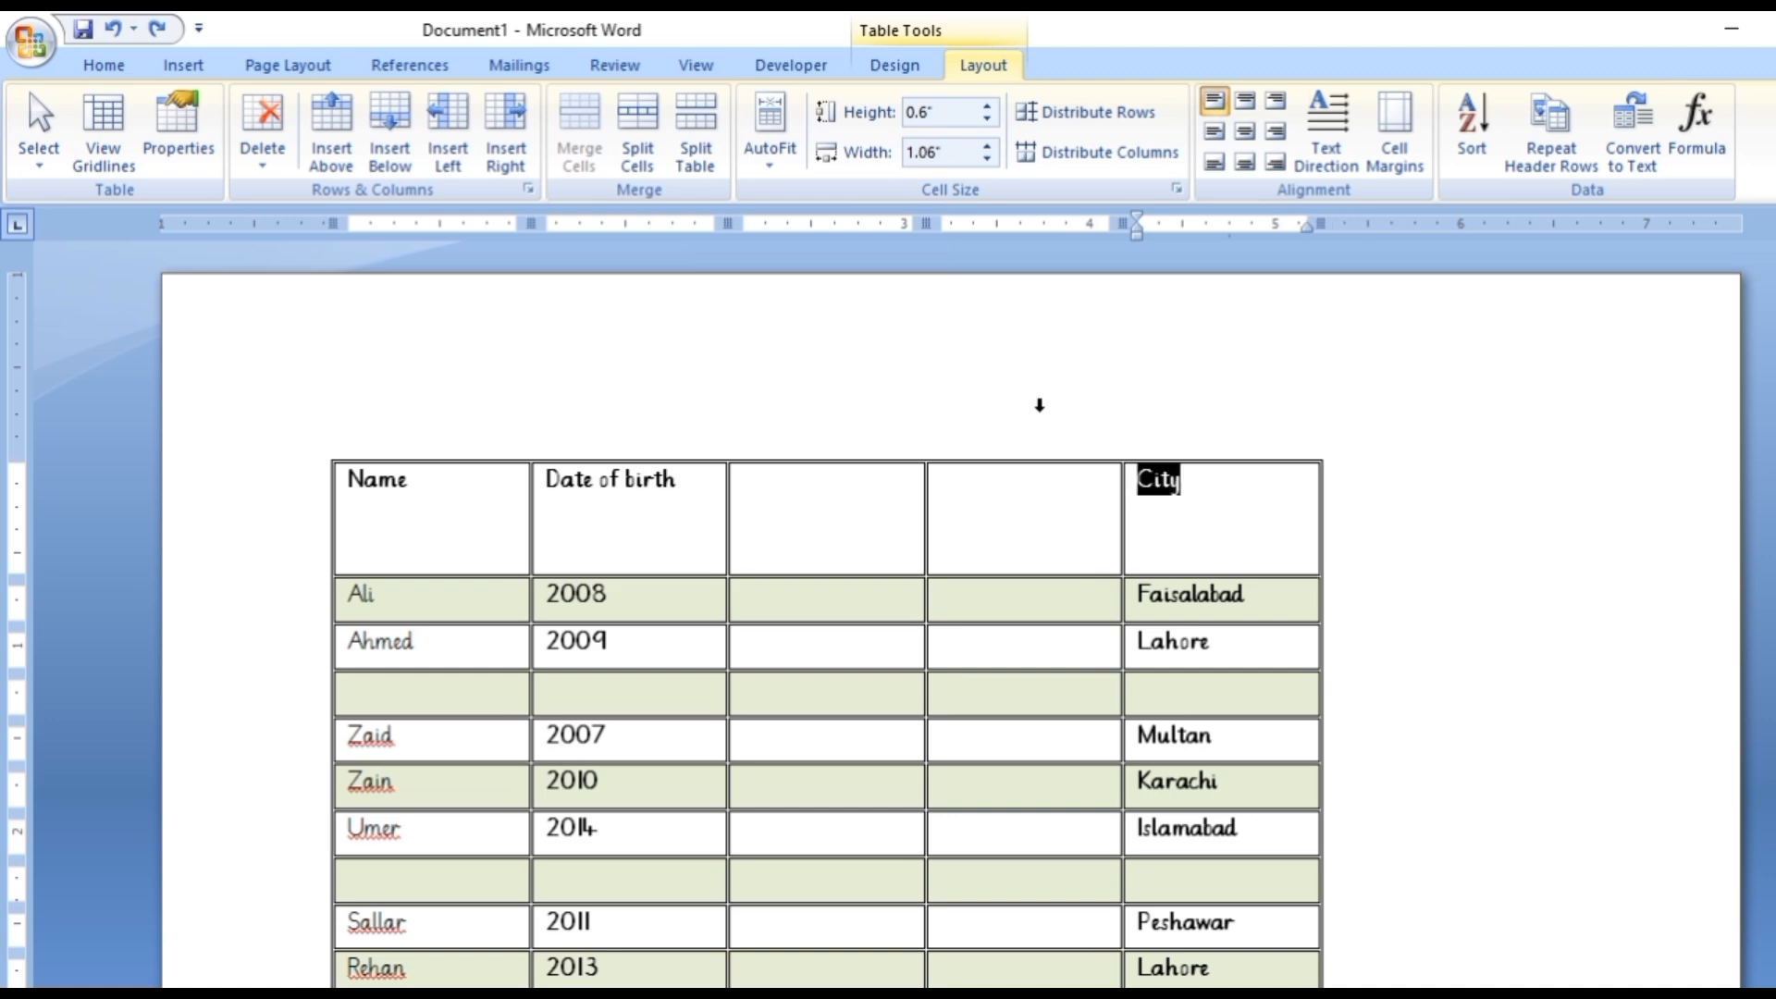
pyautogui.hotkey('ctrl', 'z')
pyautogui.hotkey('ctrl', 'z')
pyautogui.hotkey('ctrl', 'z')
pyautogui.hotkey('ctrl', 'z')
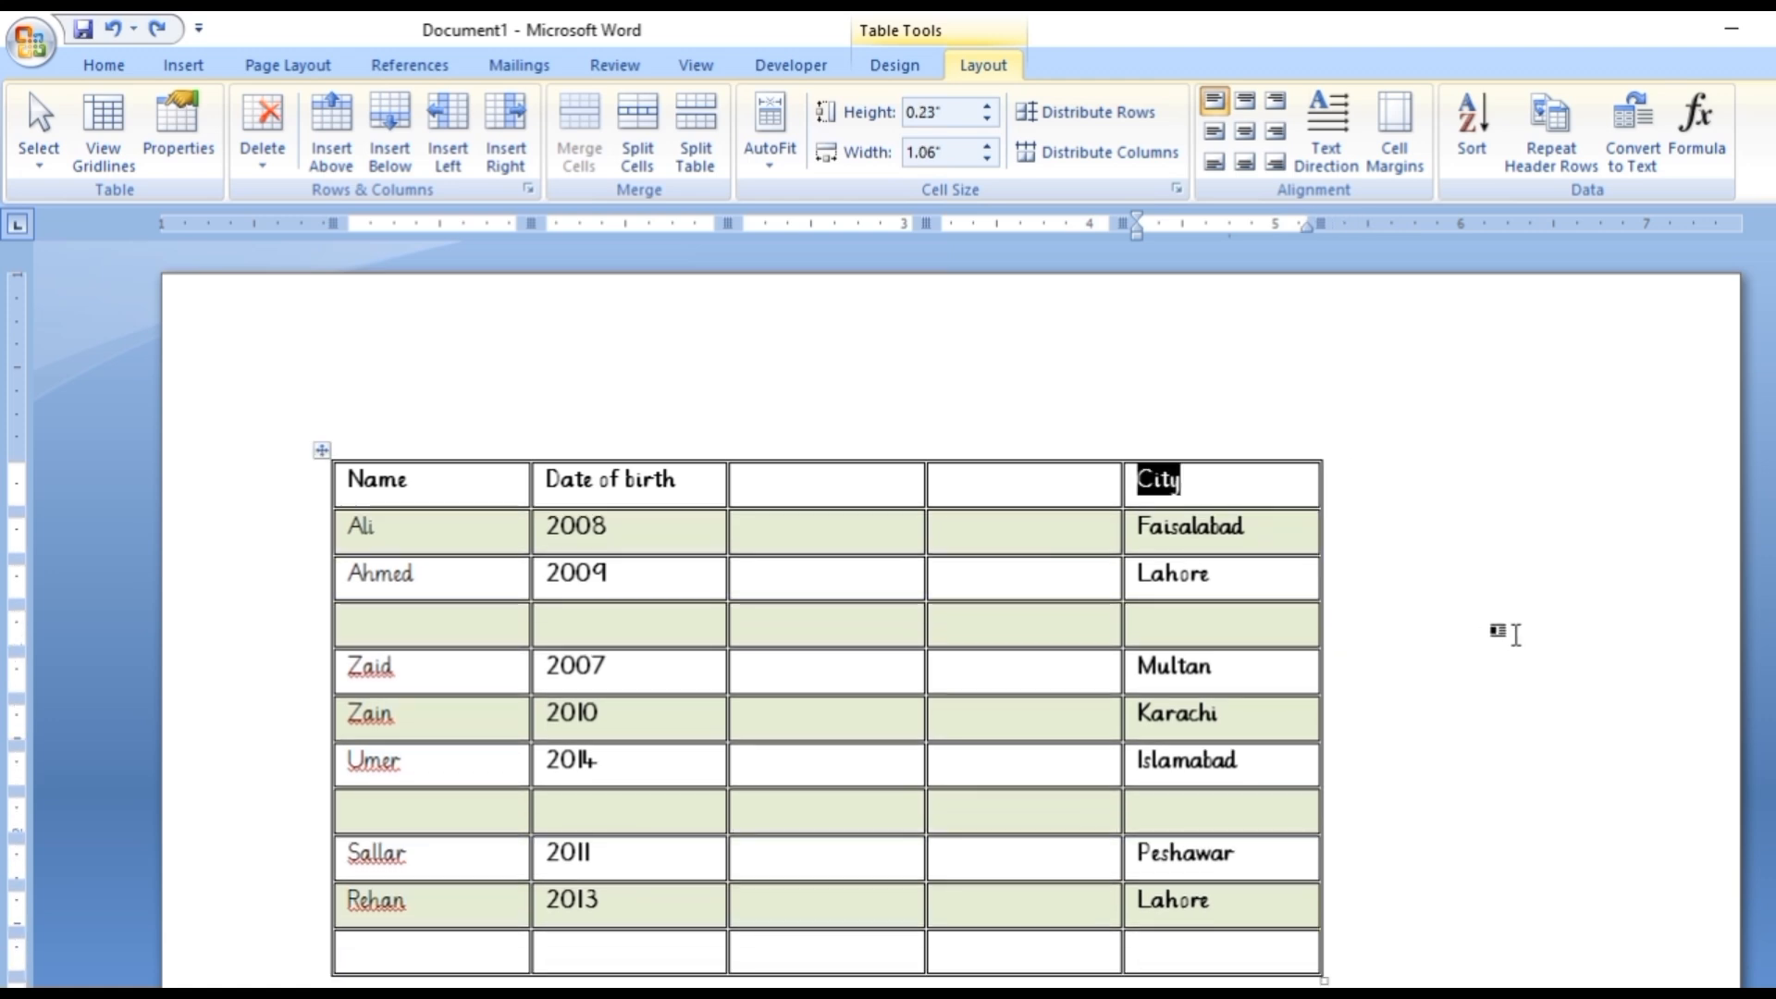
pyautogui.click(1517, 634)
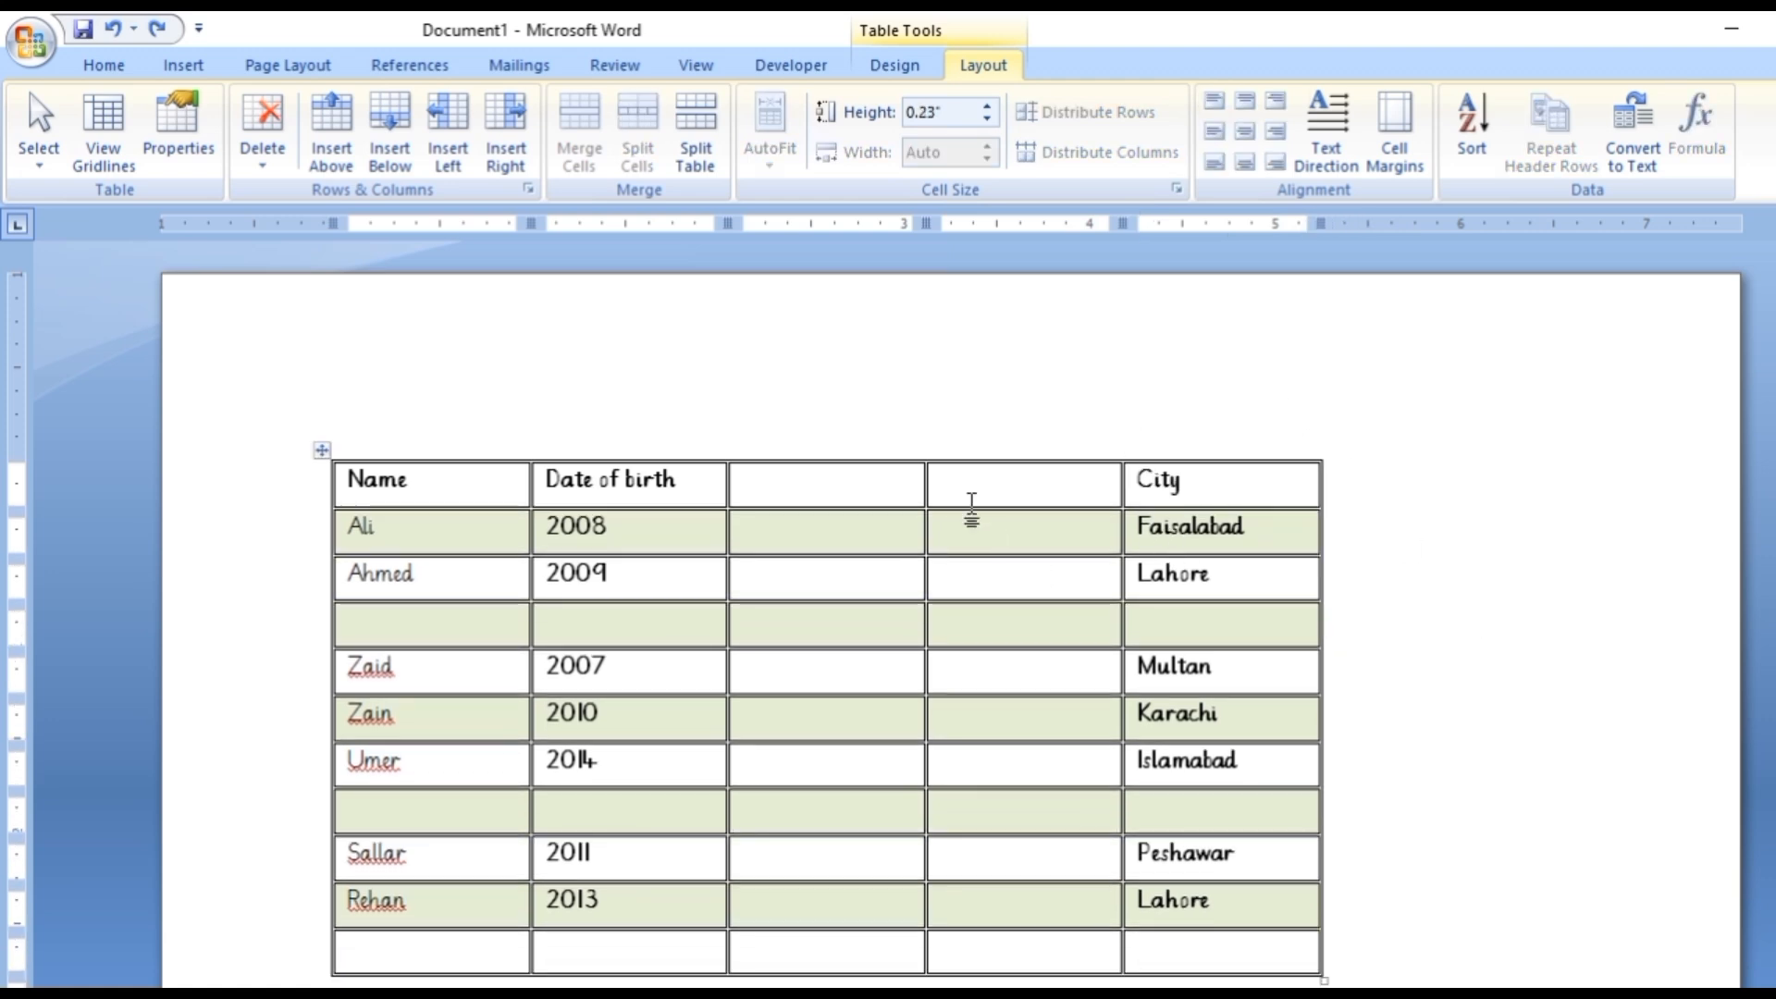
# Make the table's last row taller and distribute all rows evenly over the enlarged table height.
pyautogui.scroll(-3, 1021, 791)
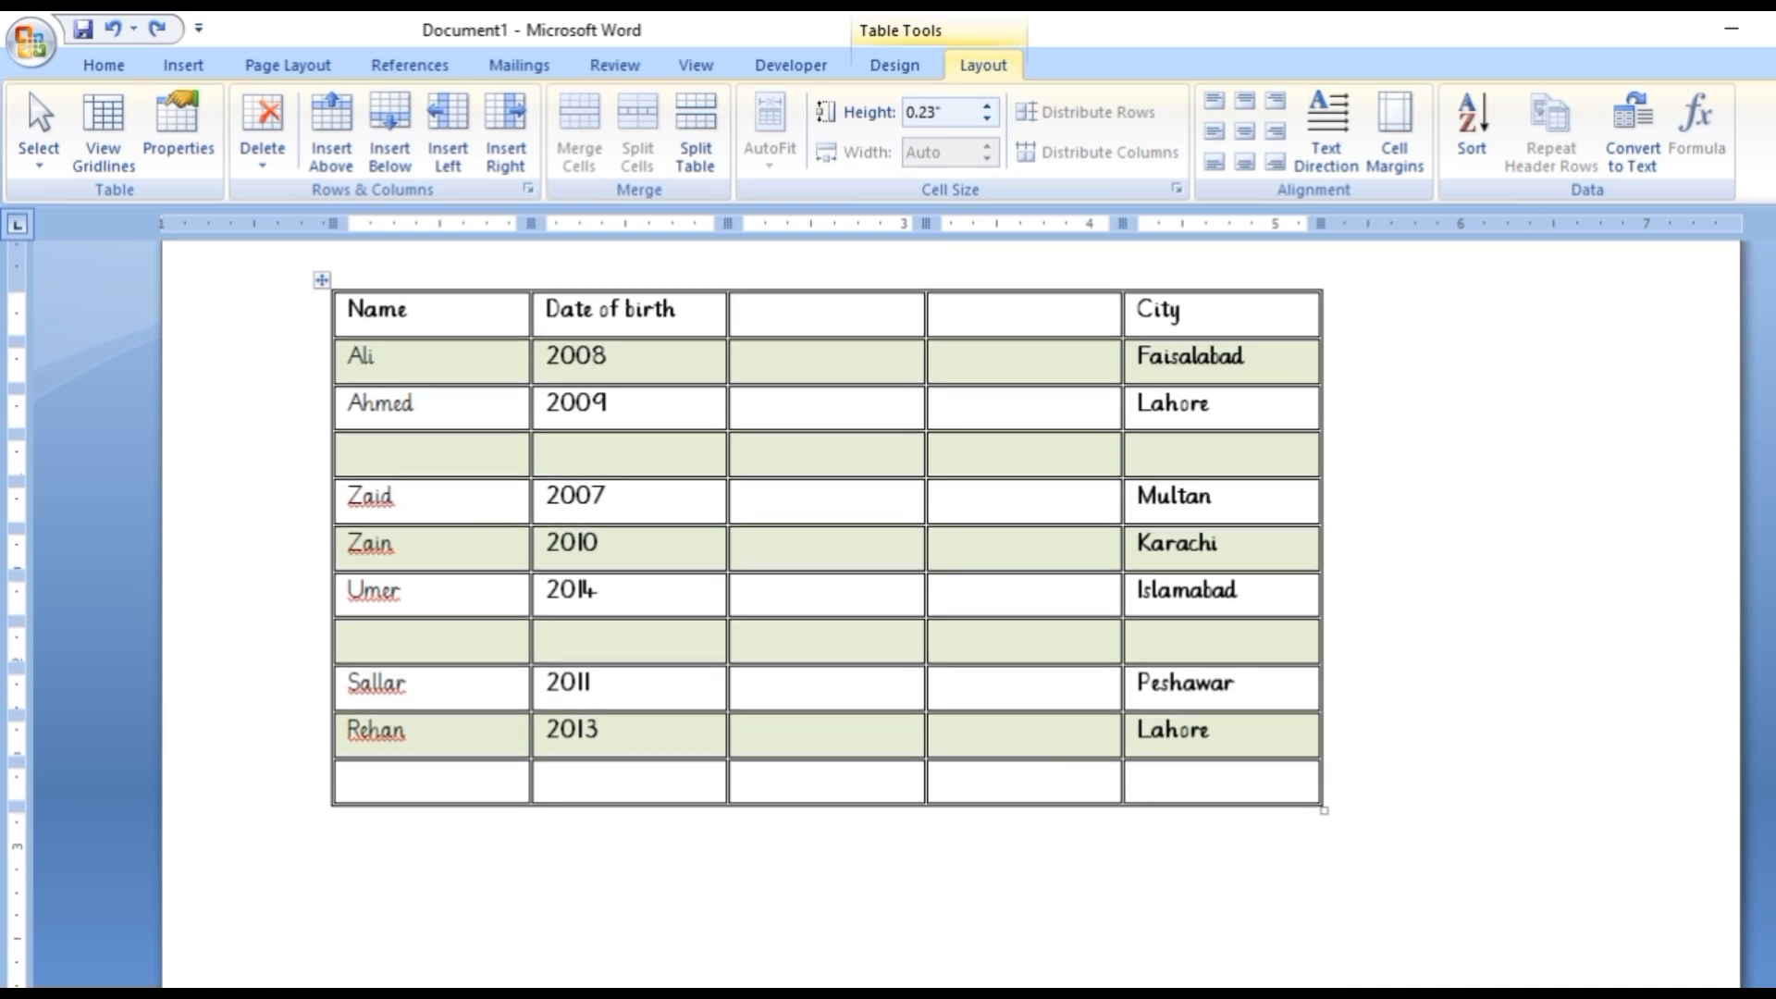
pyautogui.moveTo(943, 830); pyautogui.dragTo(951, 896)
pyautogui.click(321, 305)
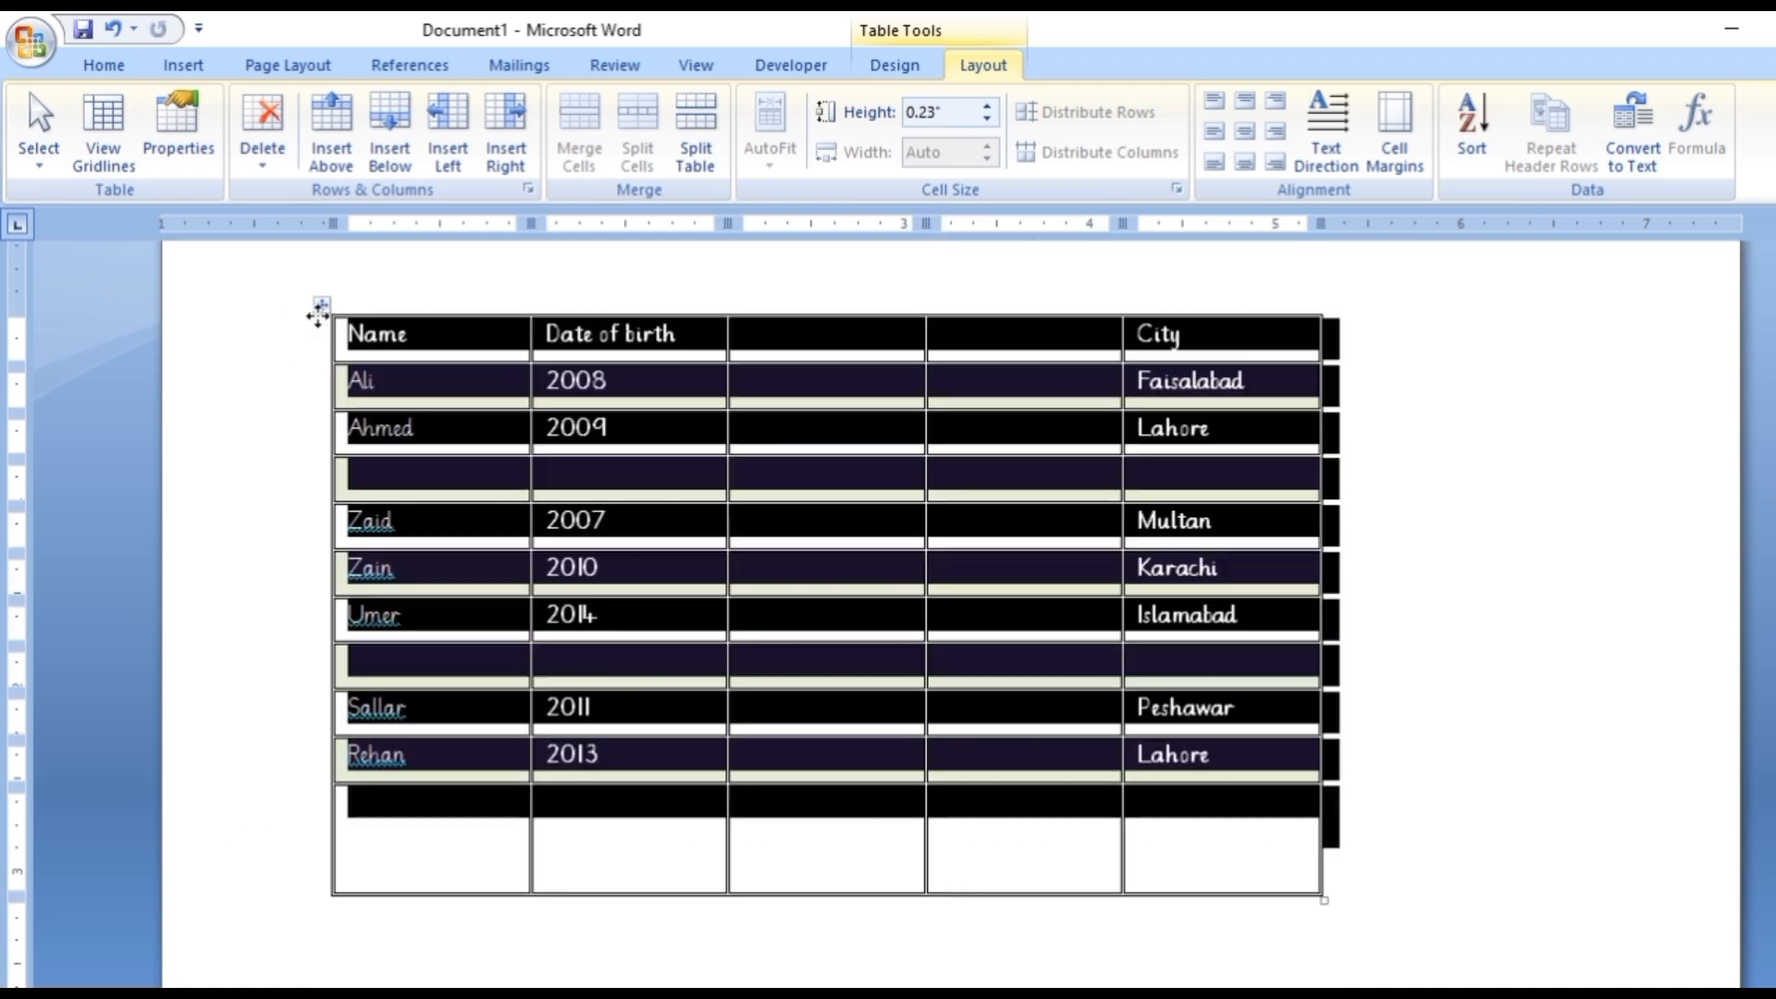
pyautogui.rightClick(319, 308)
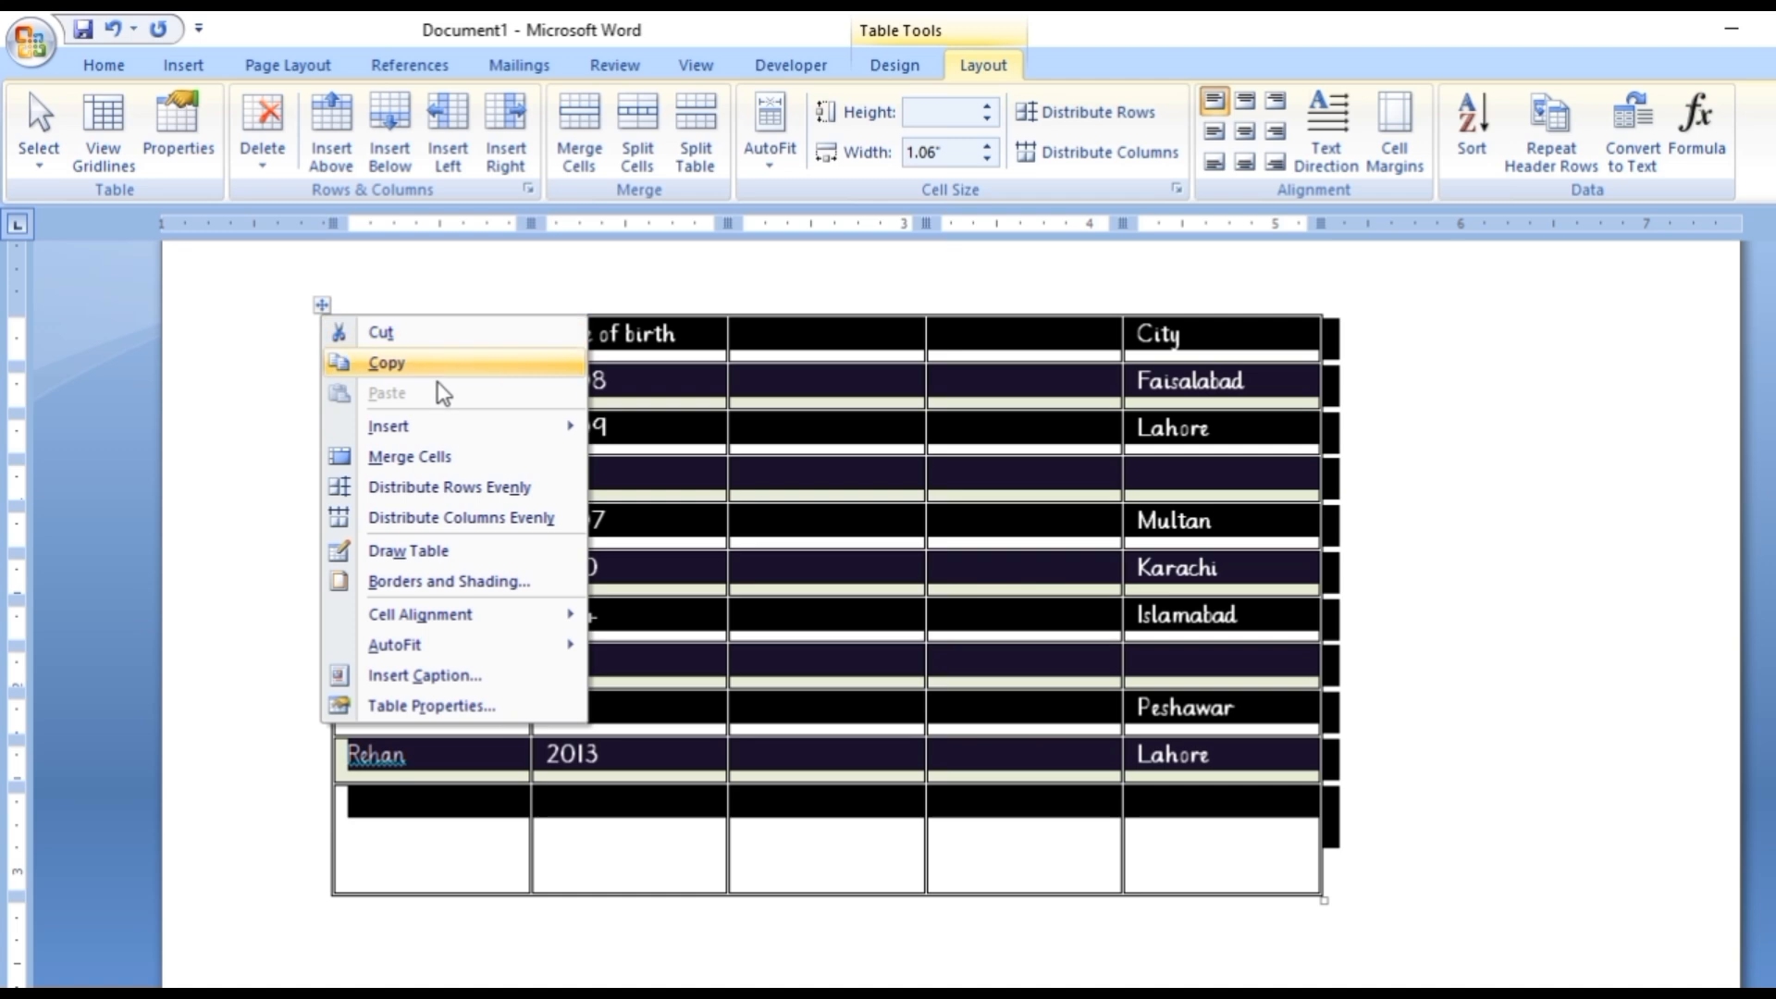
pyautogui.click(469, 488)
pyautogui.click(967, 579)
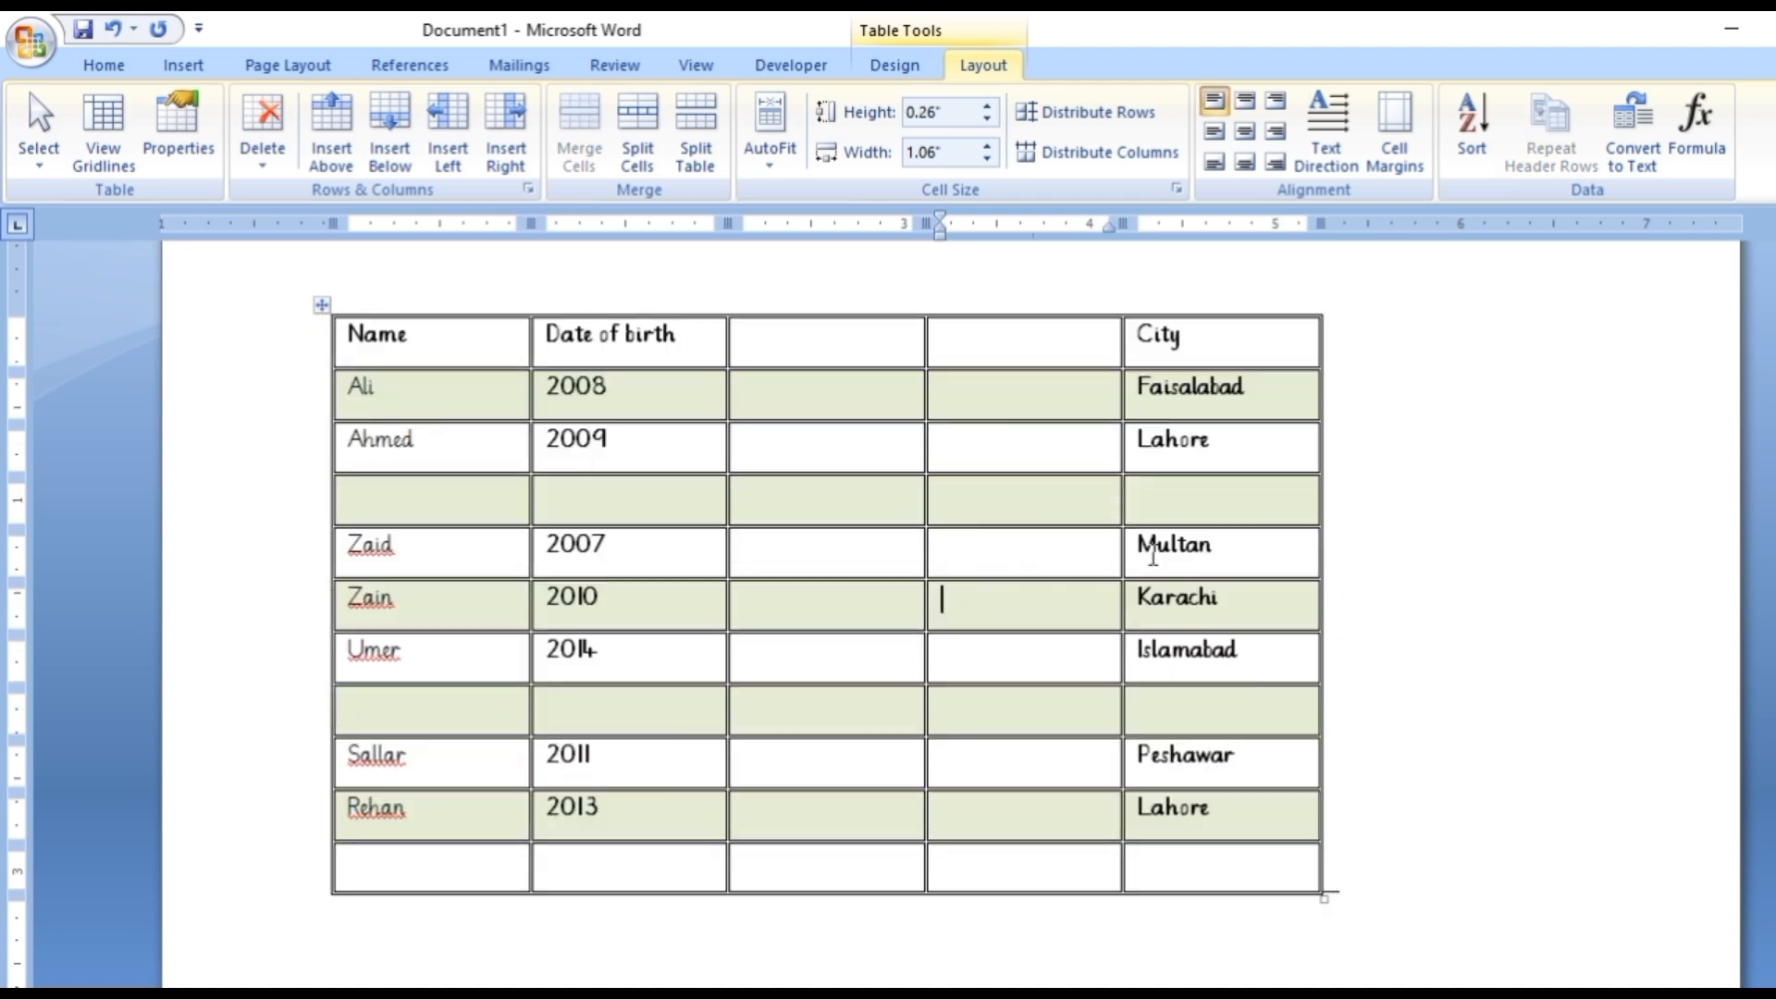
# Try bottom-centre and top-centre alignment on the Multan cell, and centre its text both horizontally and vertically.
pyautogui.click(1253, 557)
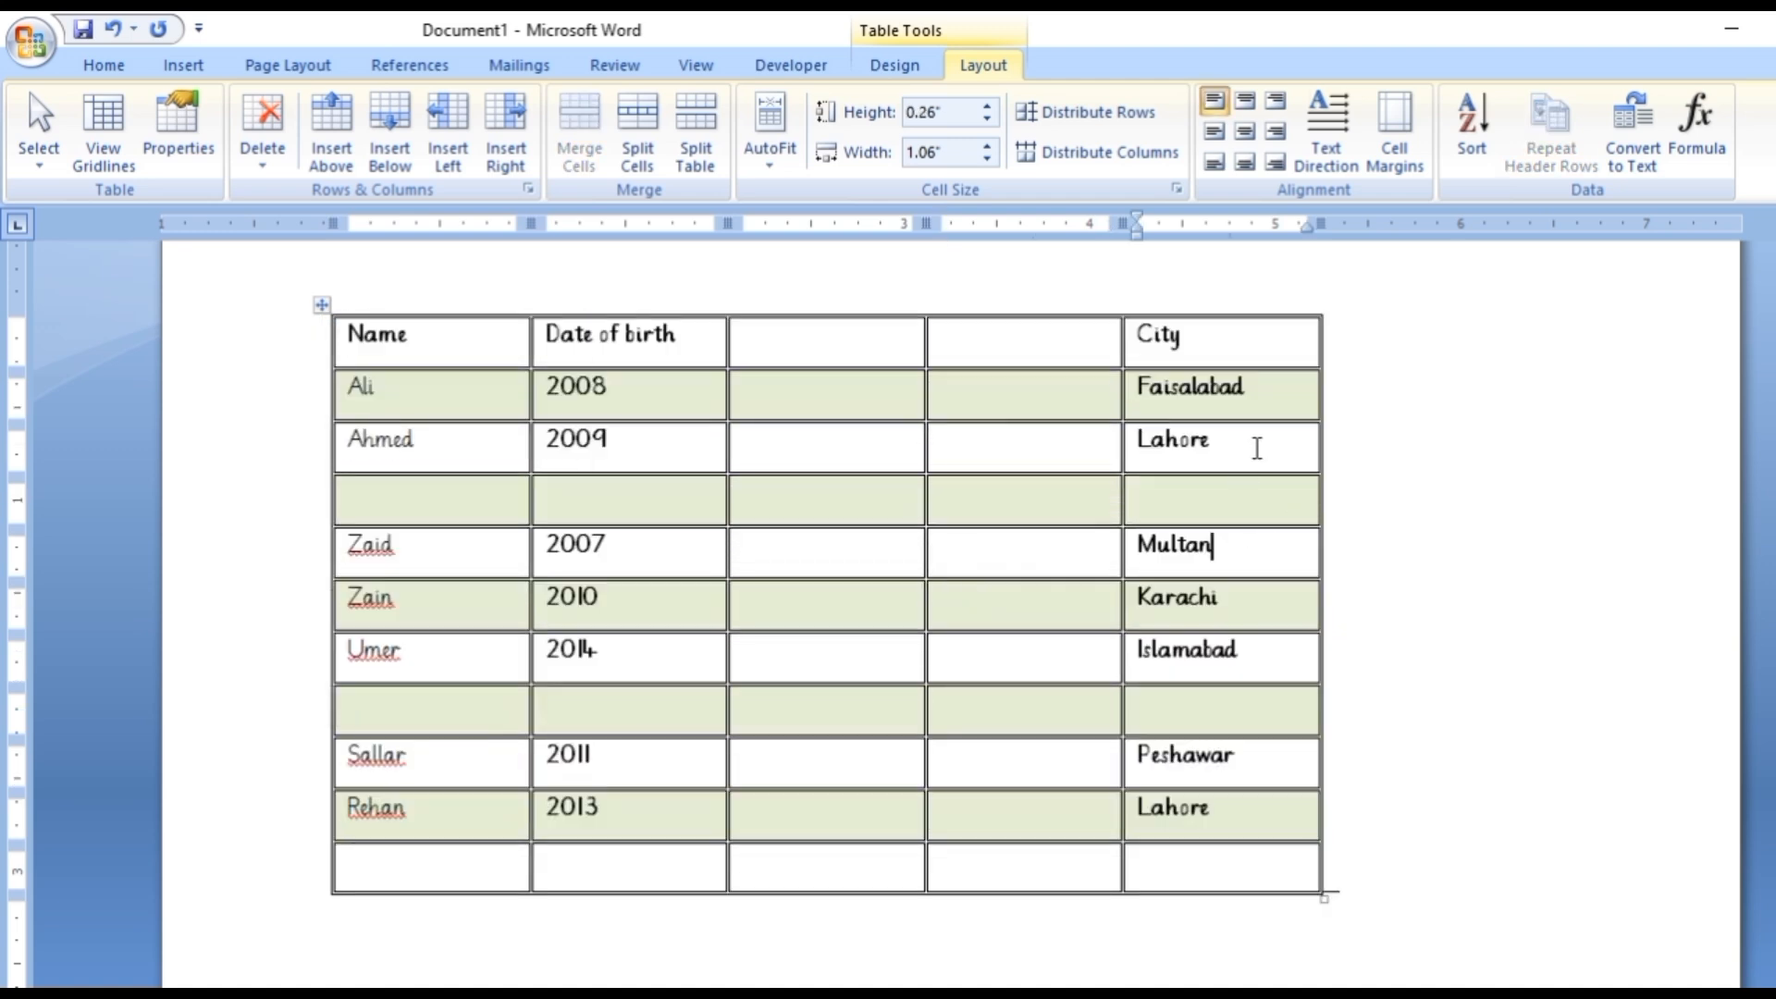
pyautogui.click(1246, 131)
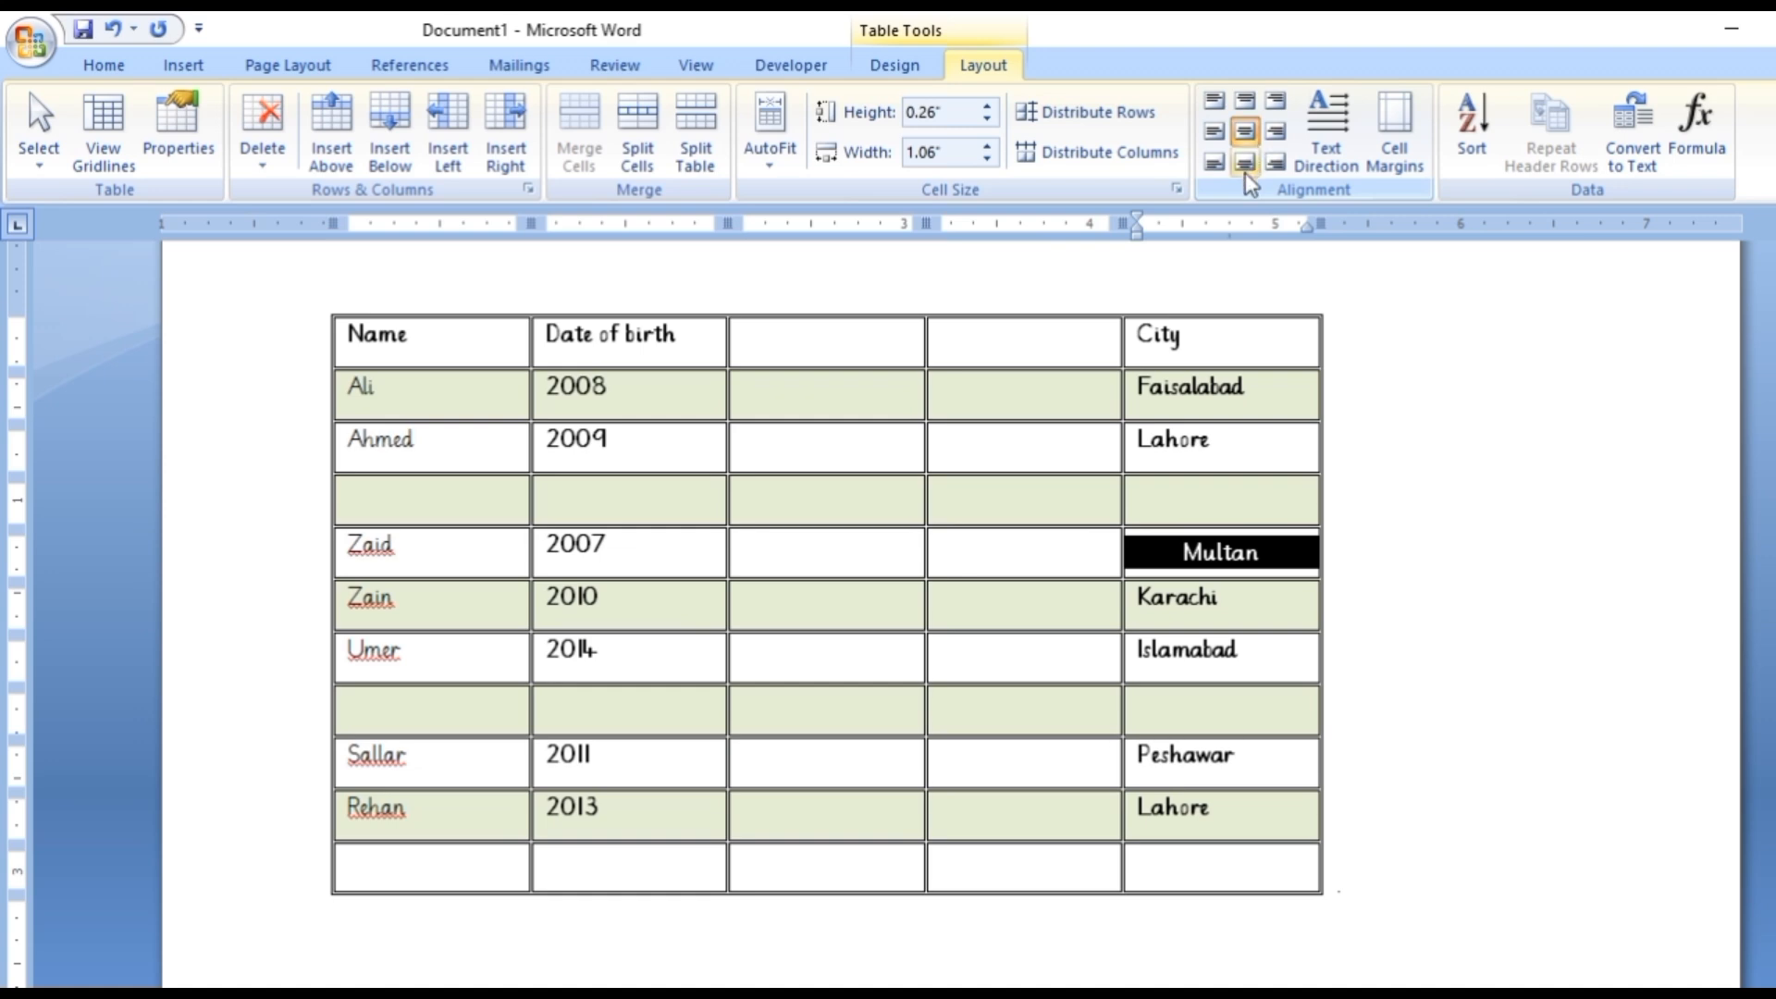
pyautogui.click(1243, 169)
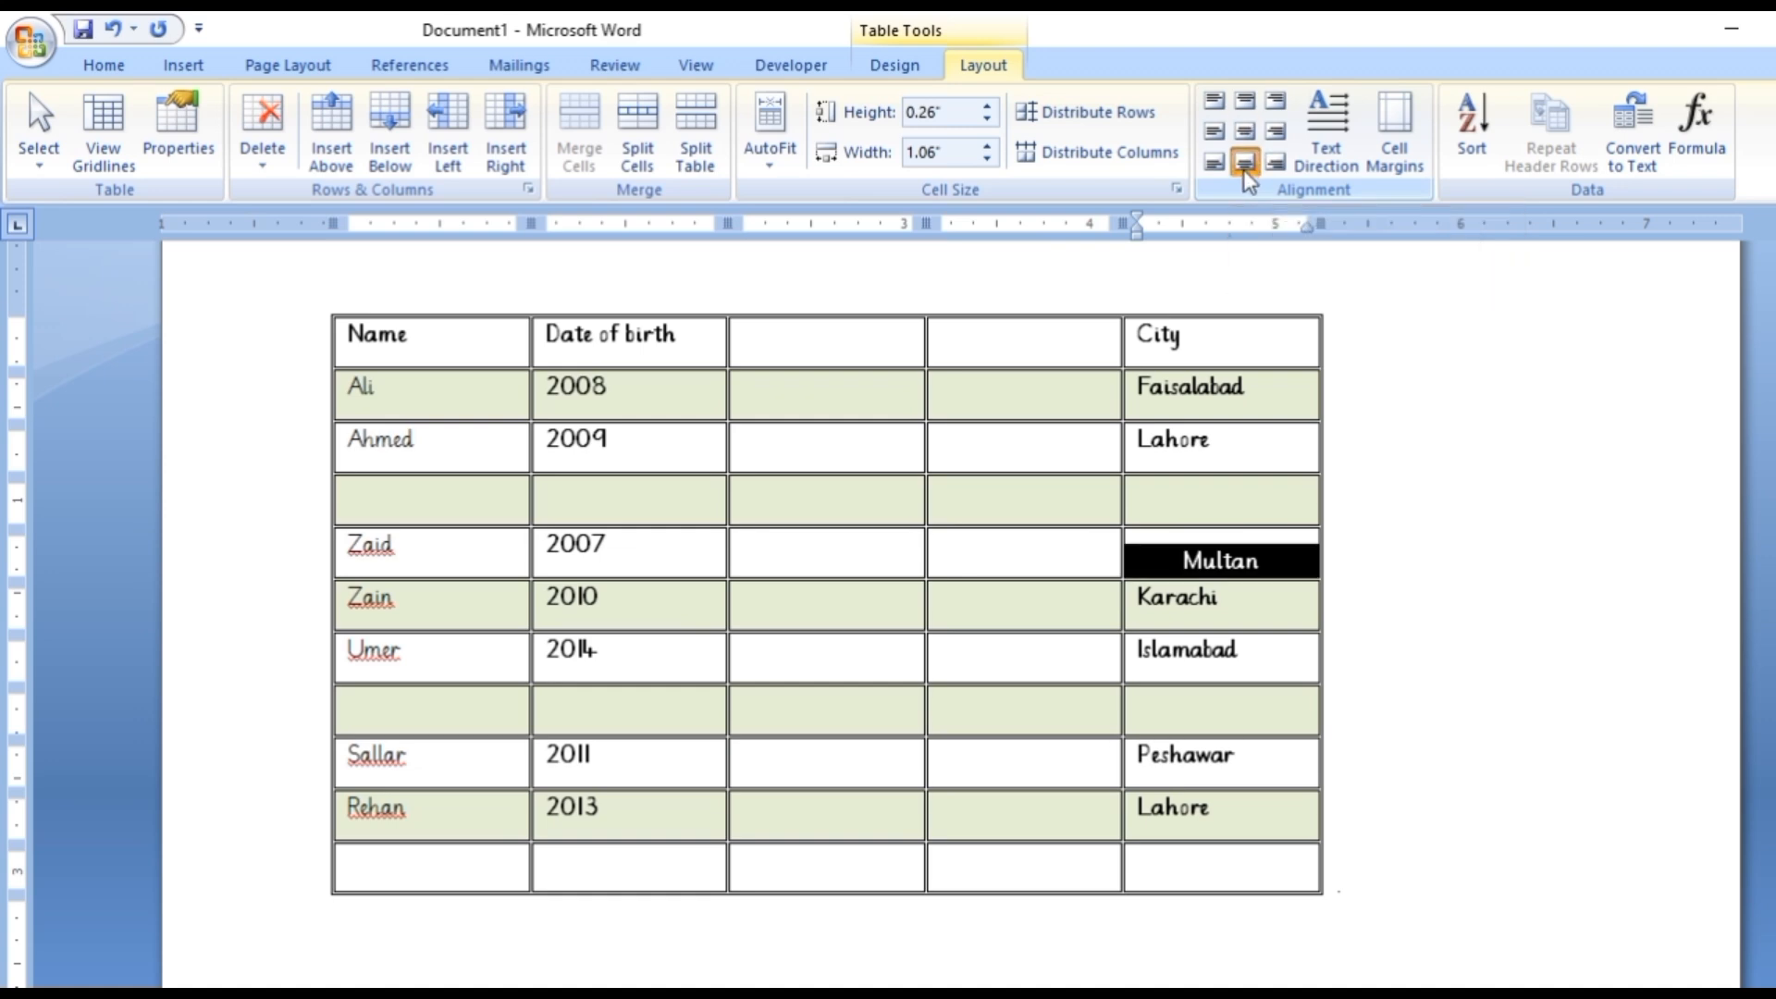
pyautogui.click(1242, 102)
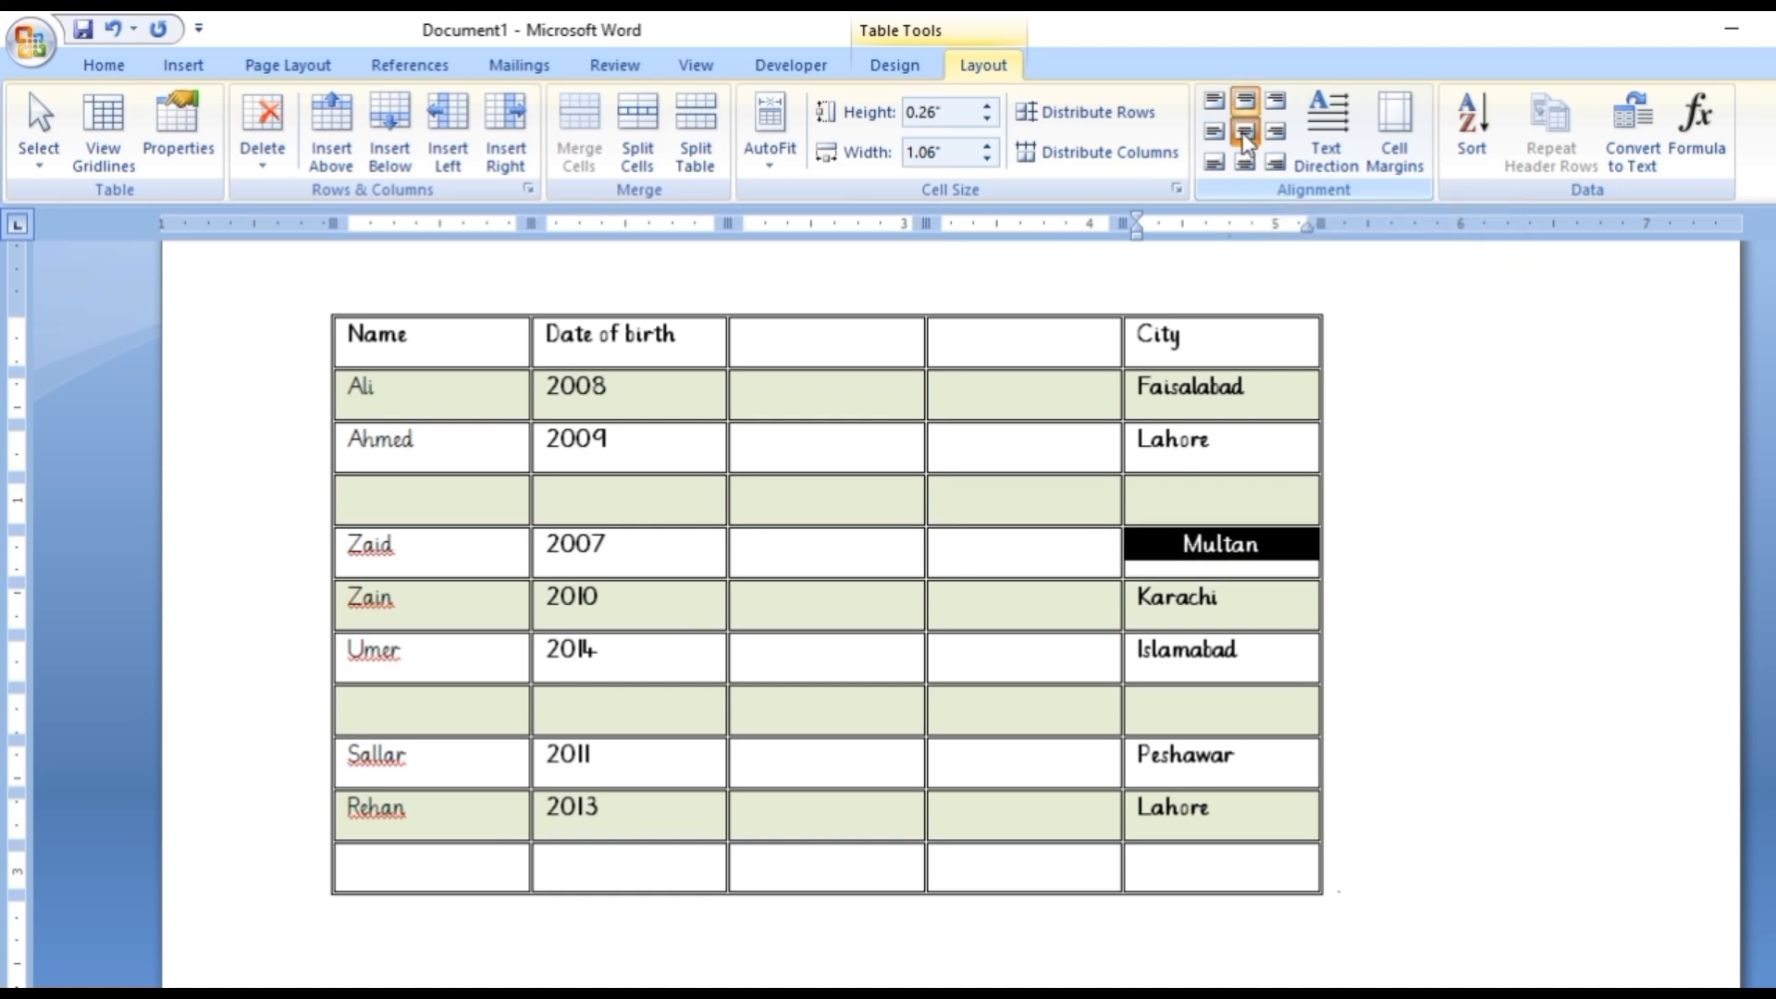
pyautogui.click(1241, 131)
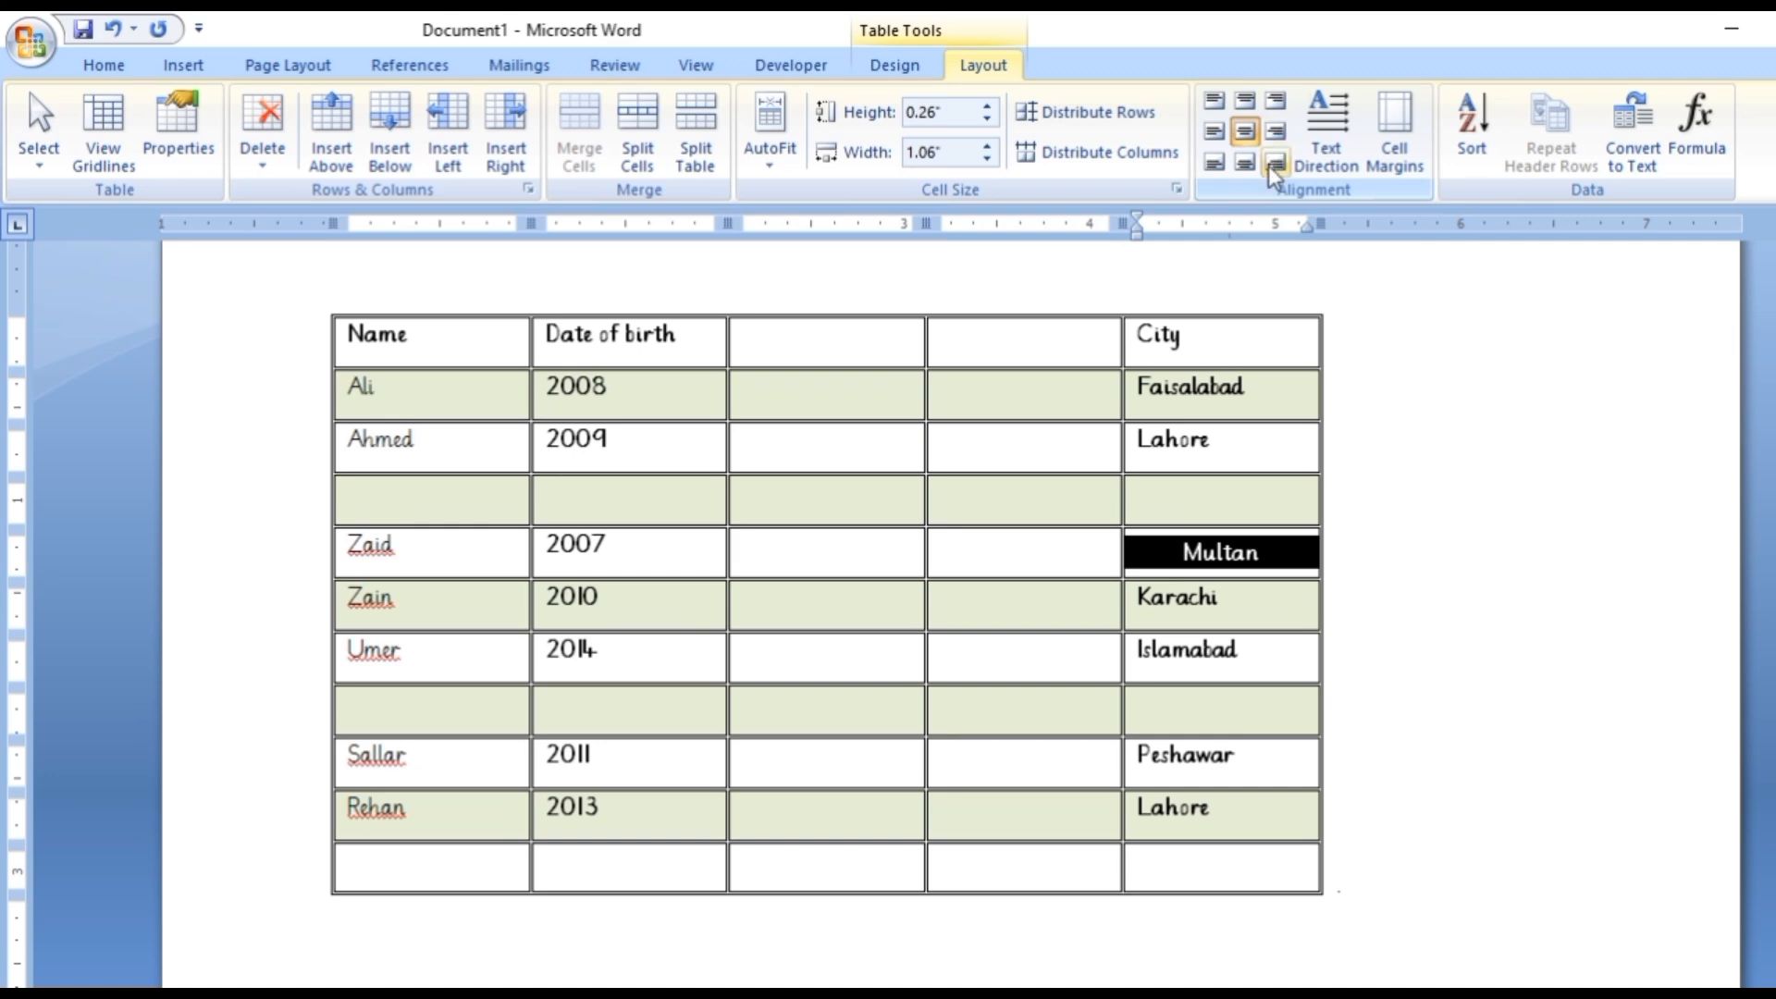
# Cycle the Multan cell's text direction through the vertical orientations and back to horizontal.
pyautogui.click(1330, 121)
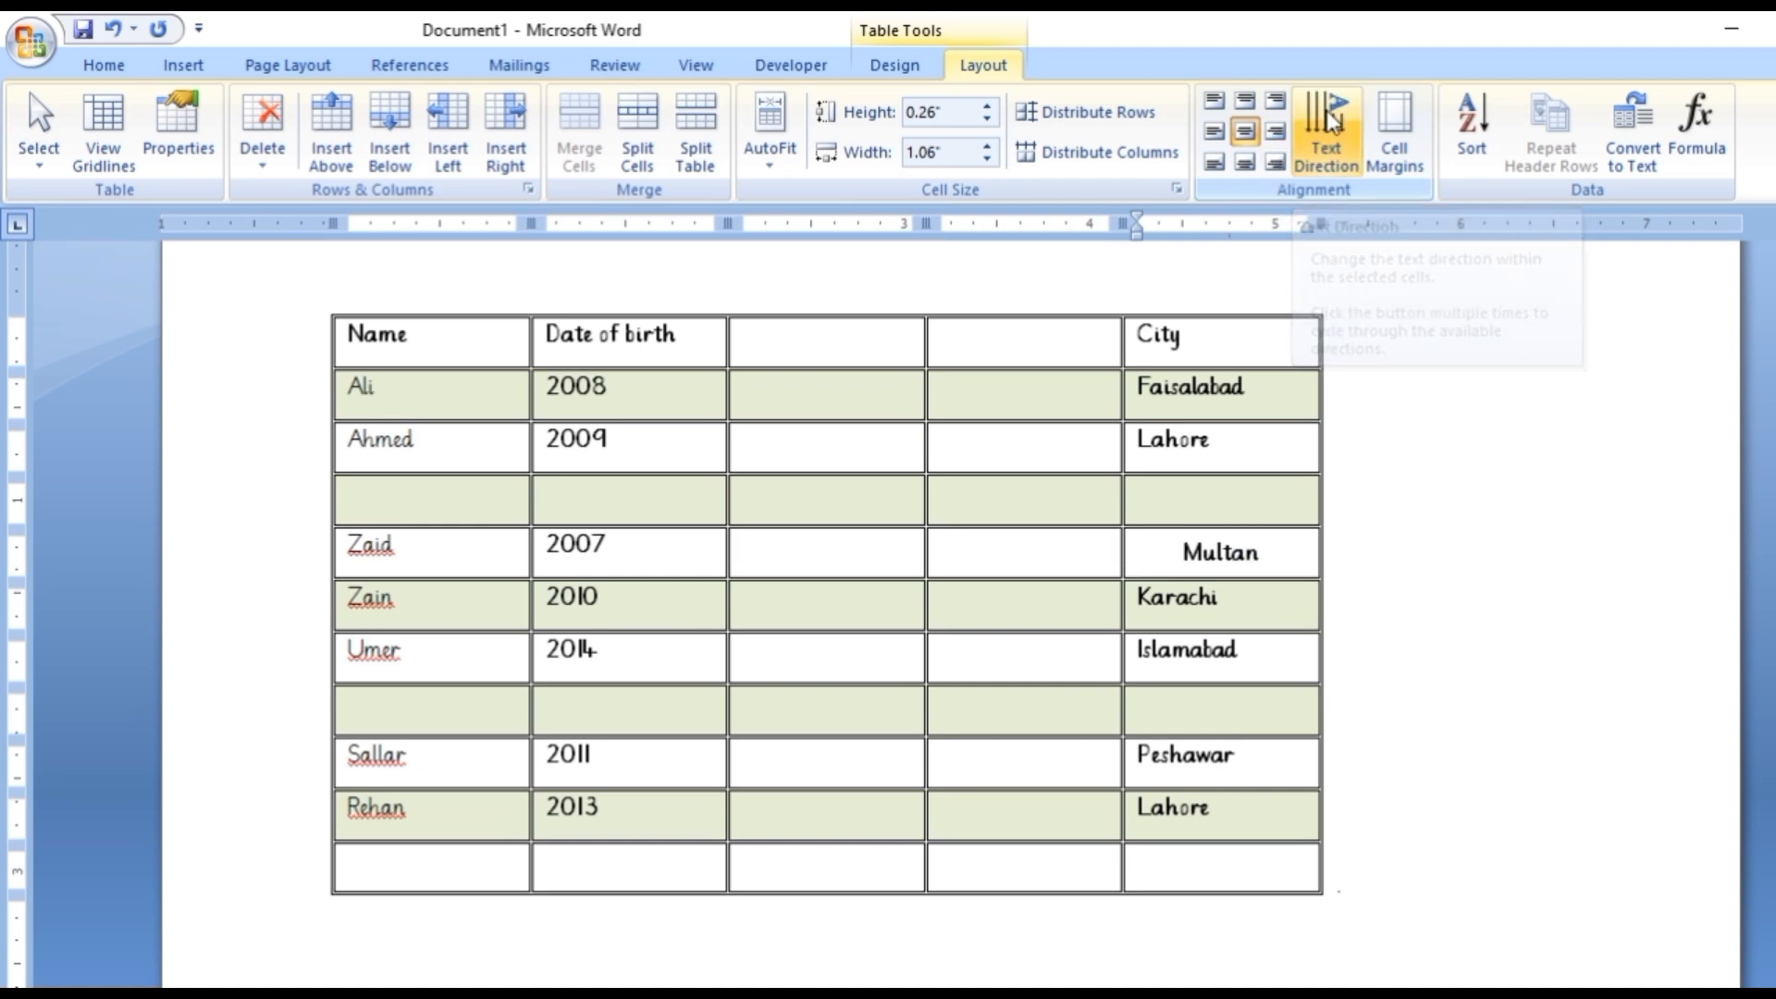
pyautogui.click(1330, 121)
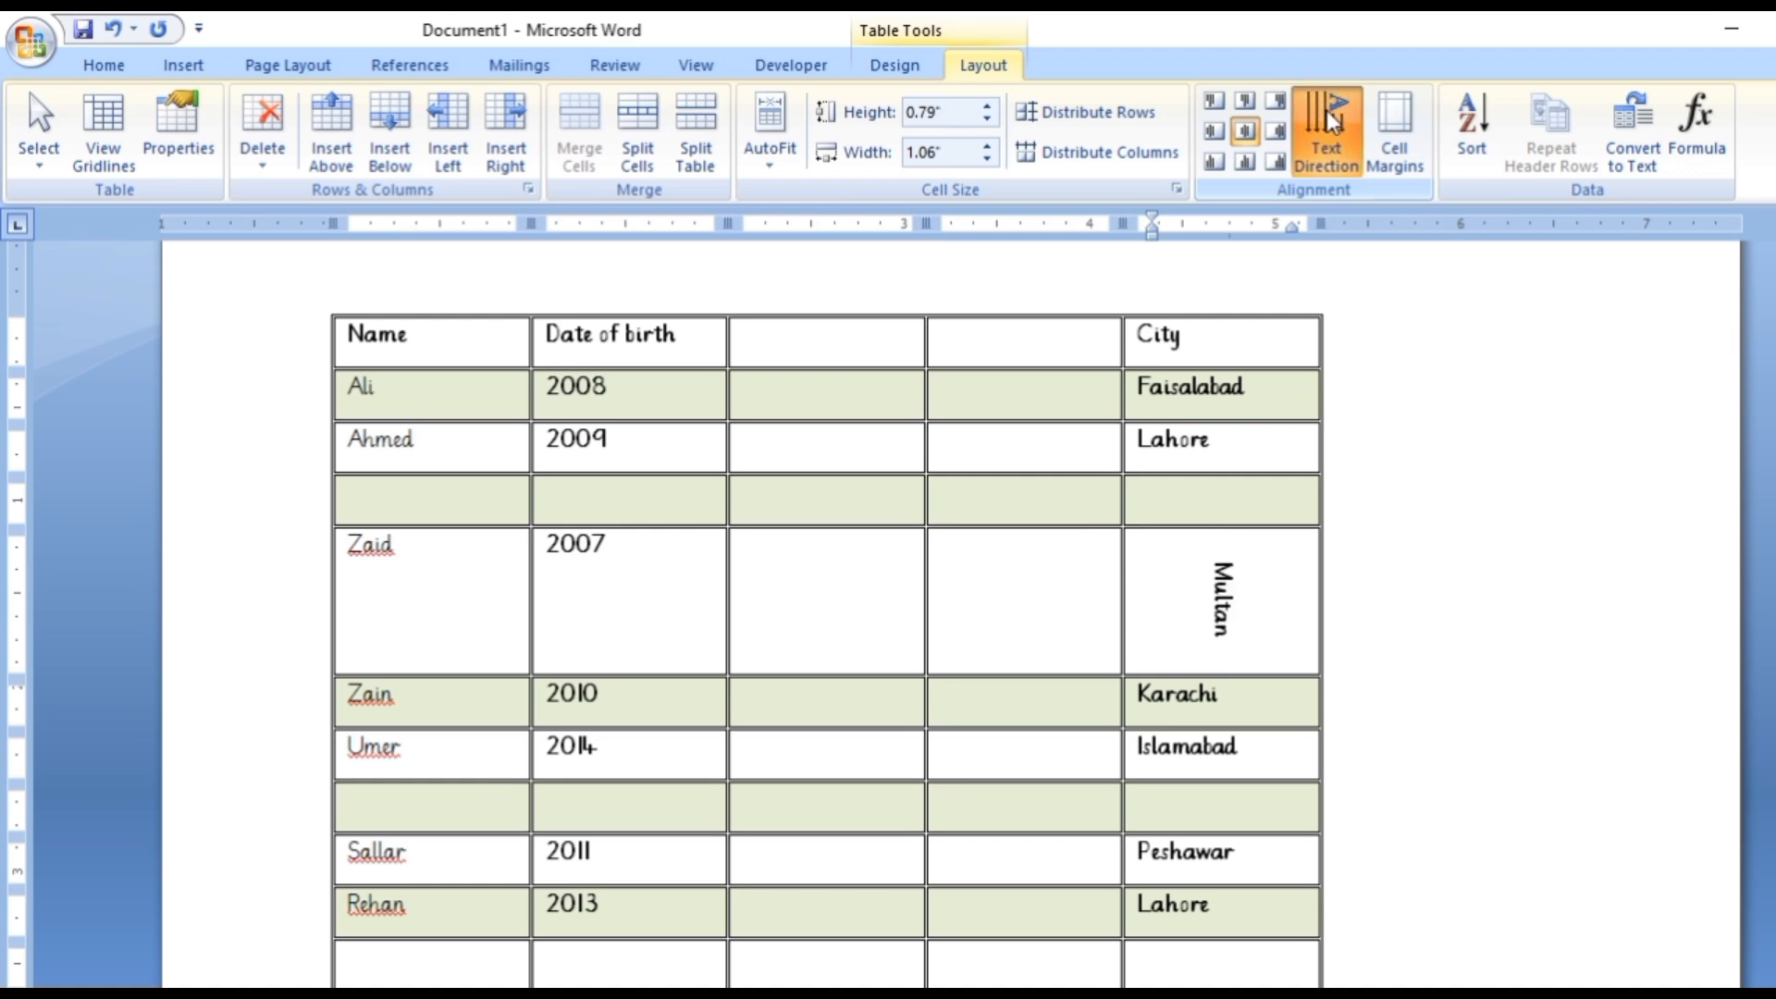
pyautogui.click(1330, 120)
pyautogui.click(1329, 120)
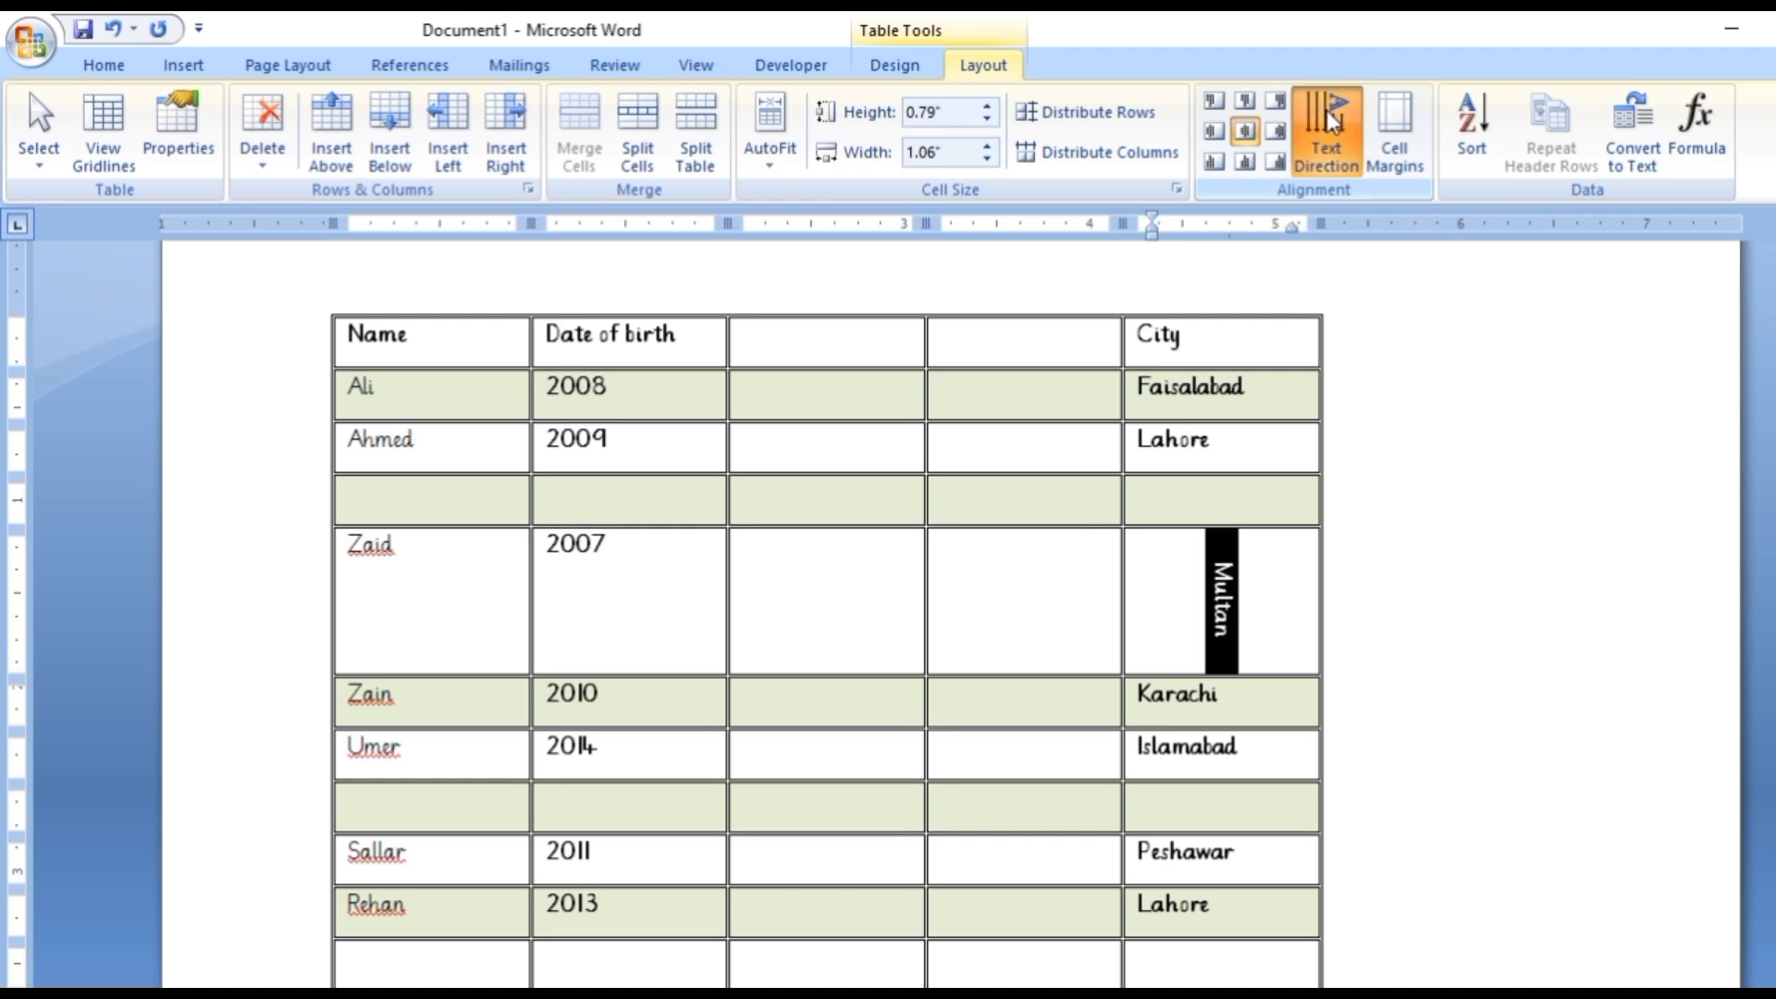
pyautogui.click(1329, 120)
pyautogui.click(1330, 120)
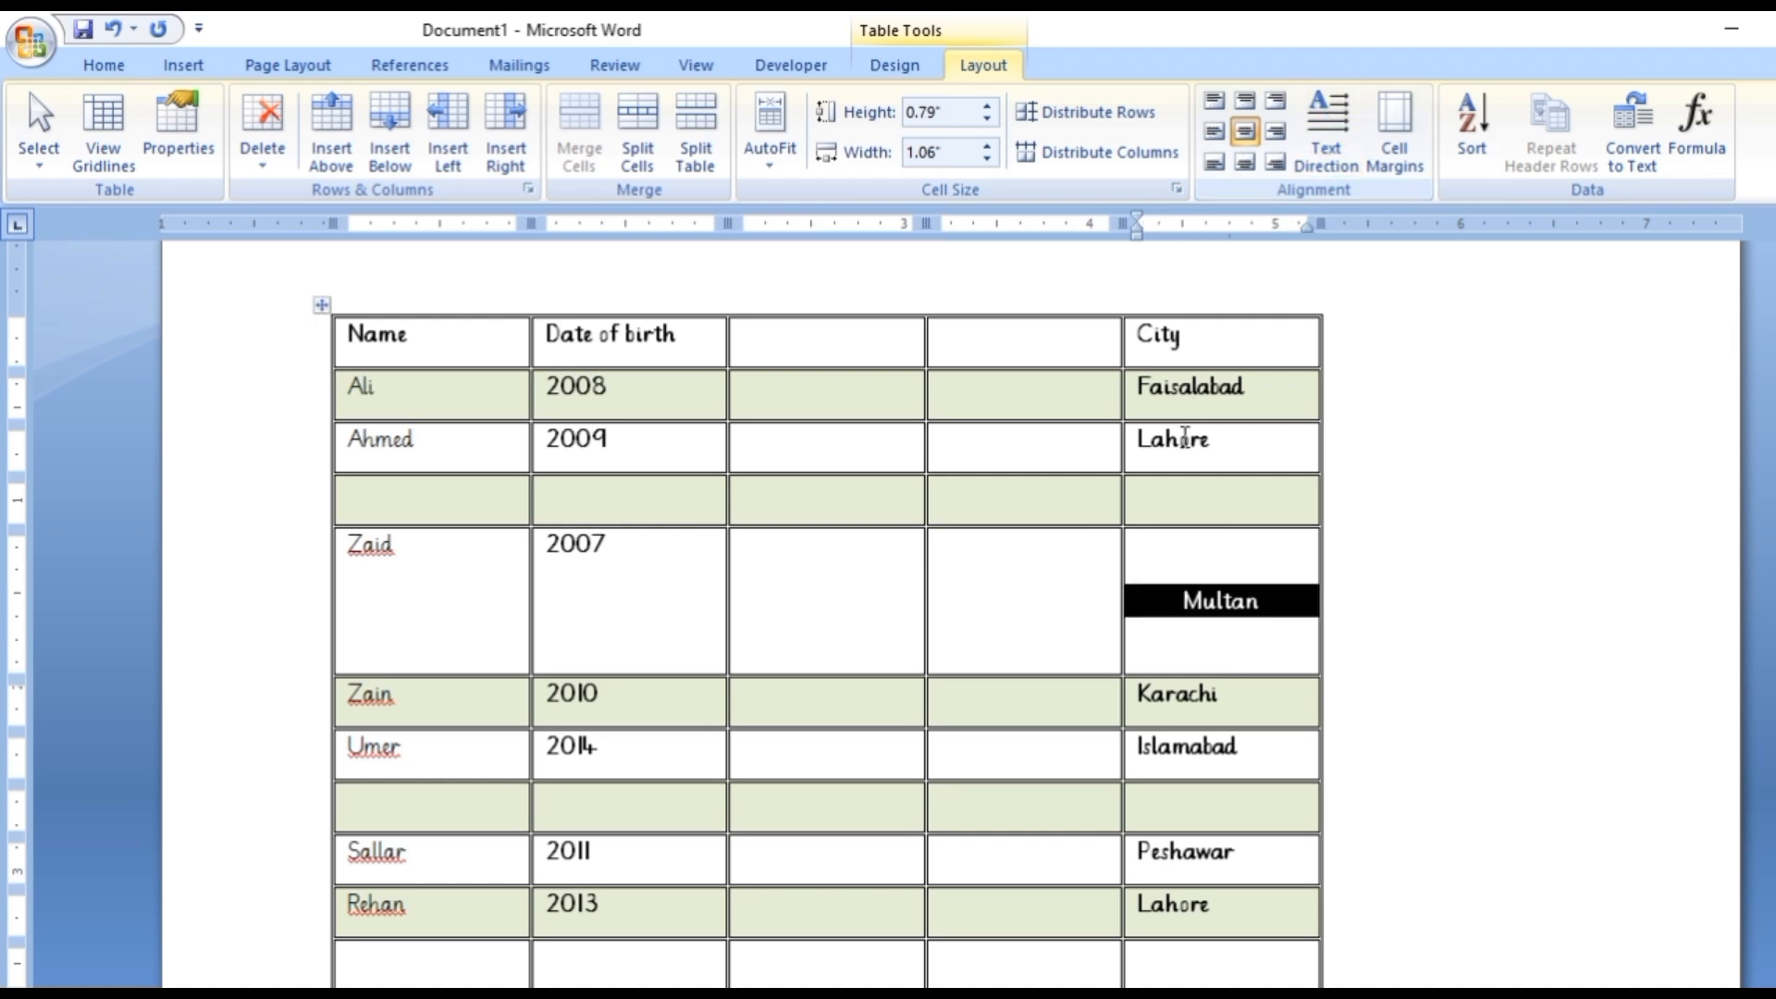
# Try default top and bottom cell margins of 0.01" for the table, and cancel the table options.
pyautogui.click(1370, 124)
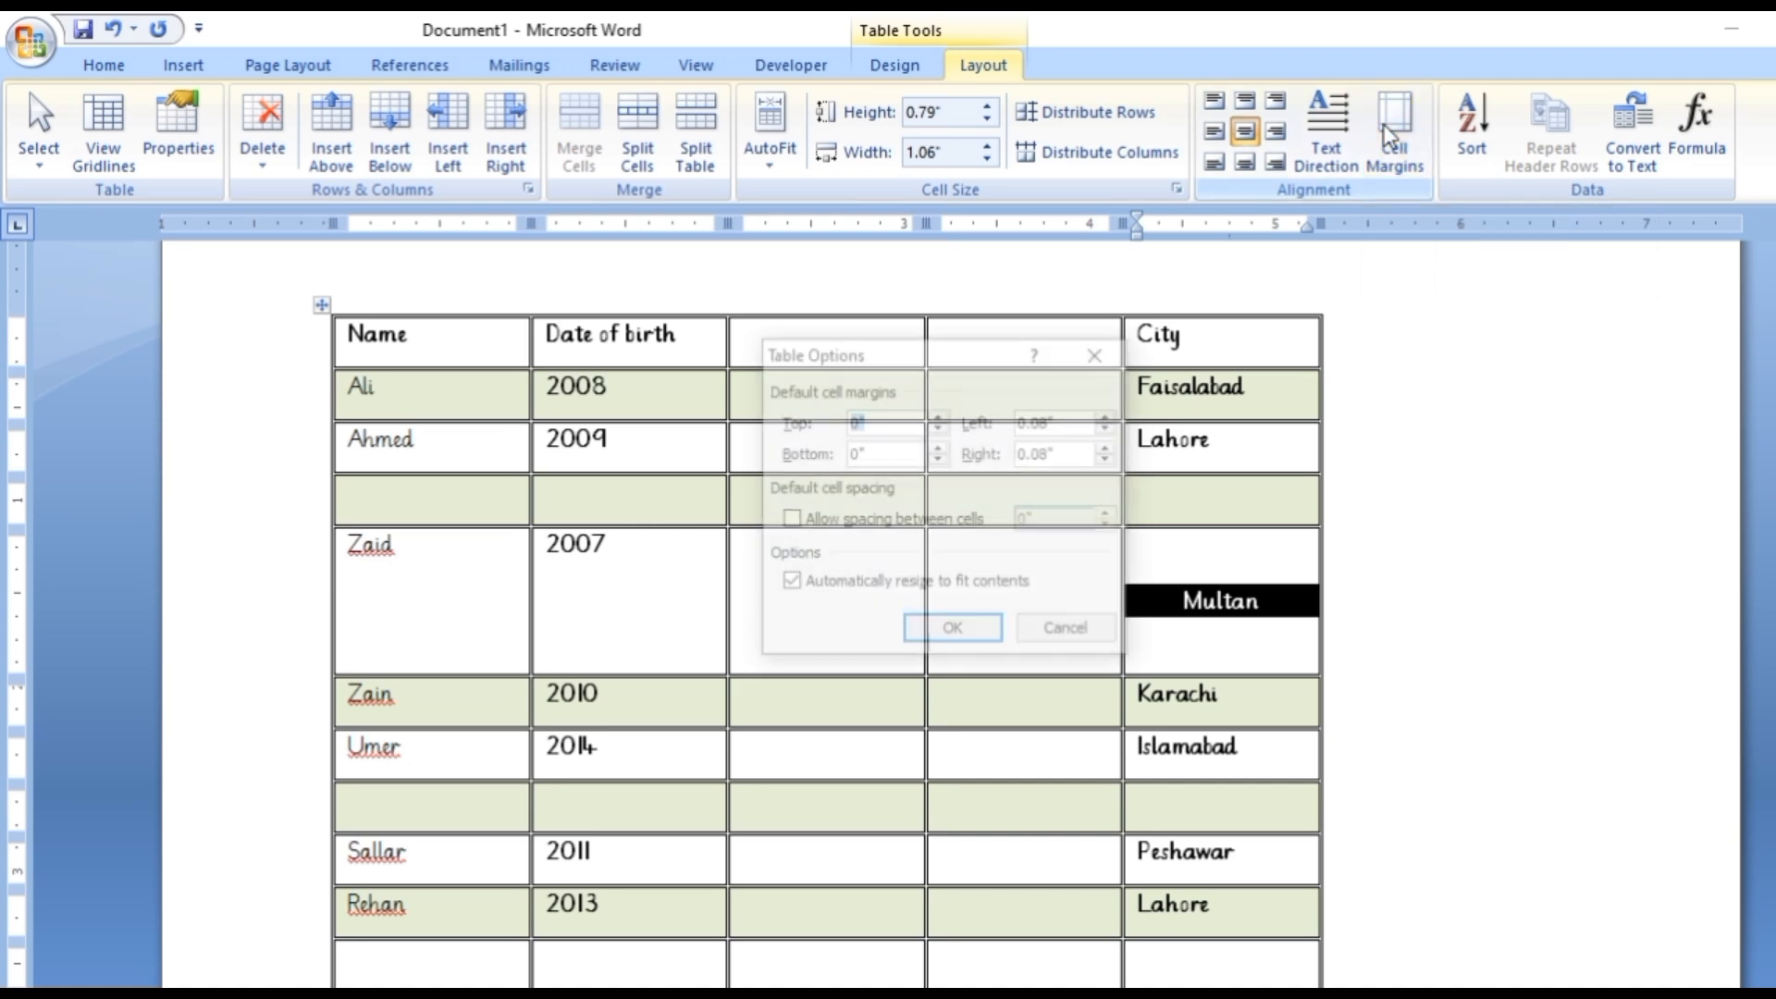
pyautogui.click(939, 416)
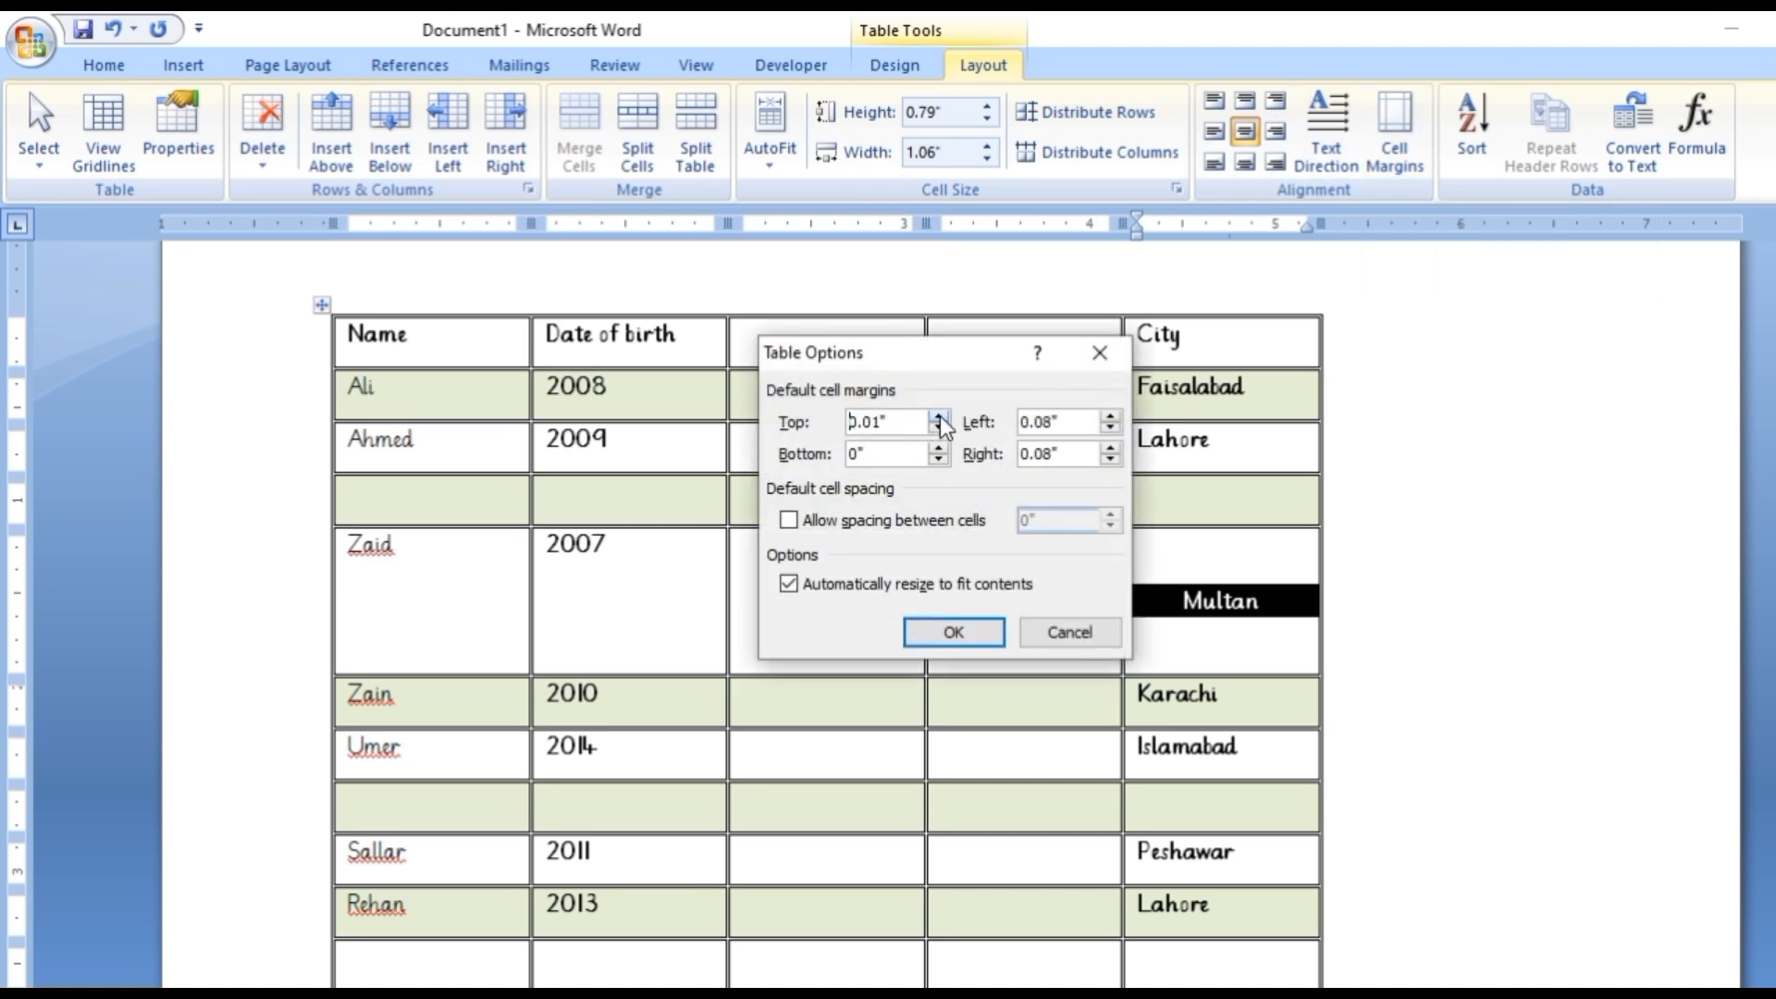
pyautogui.click(940, 446)
pyautogui.click(1040, 629)
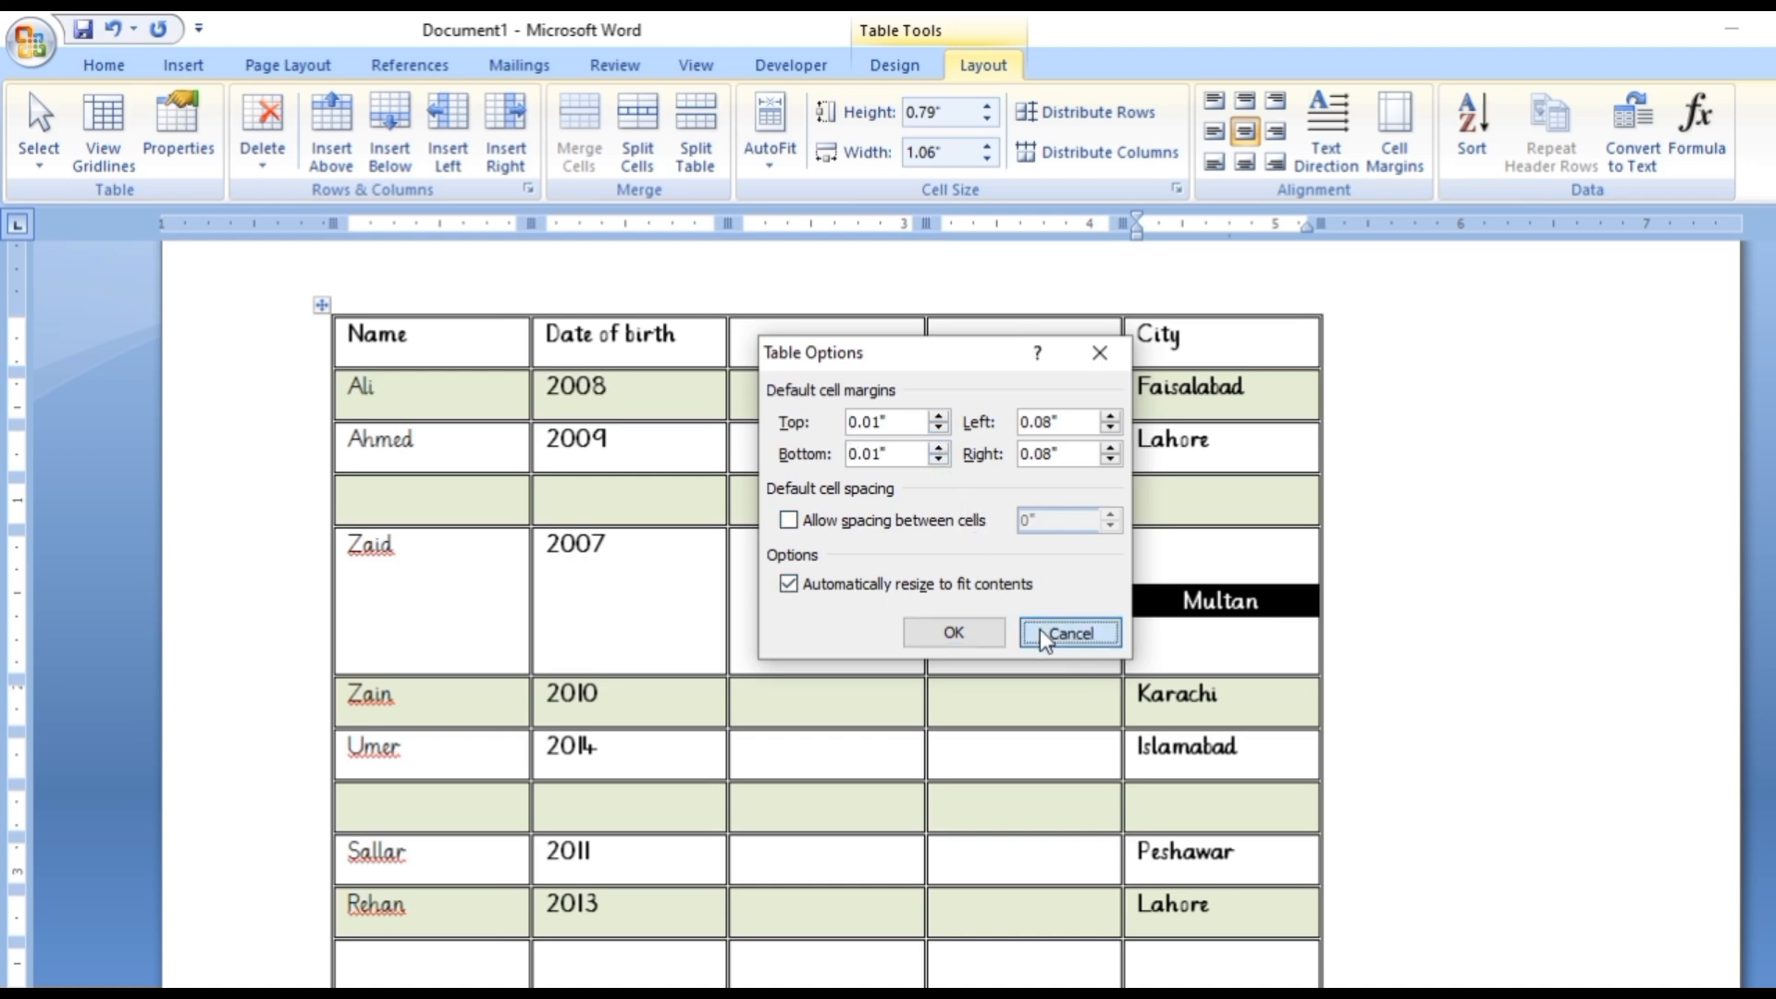
pyautogui.click(1312, 399)
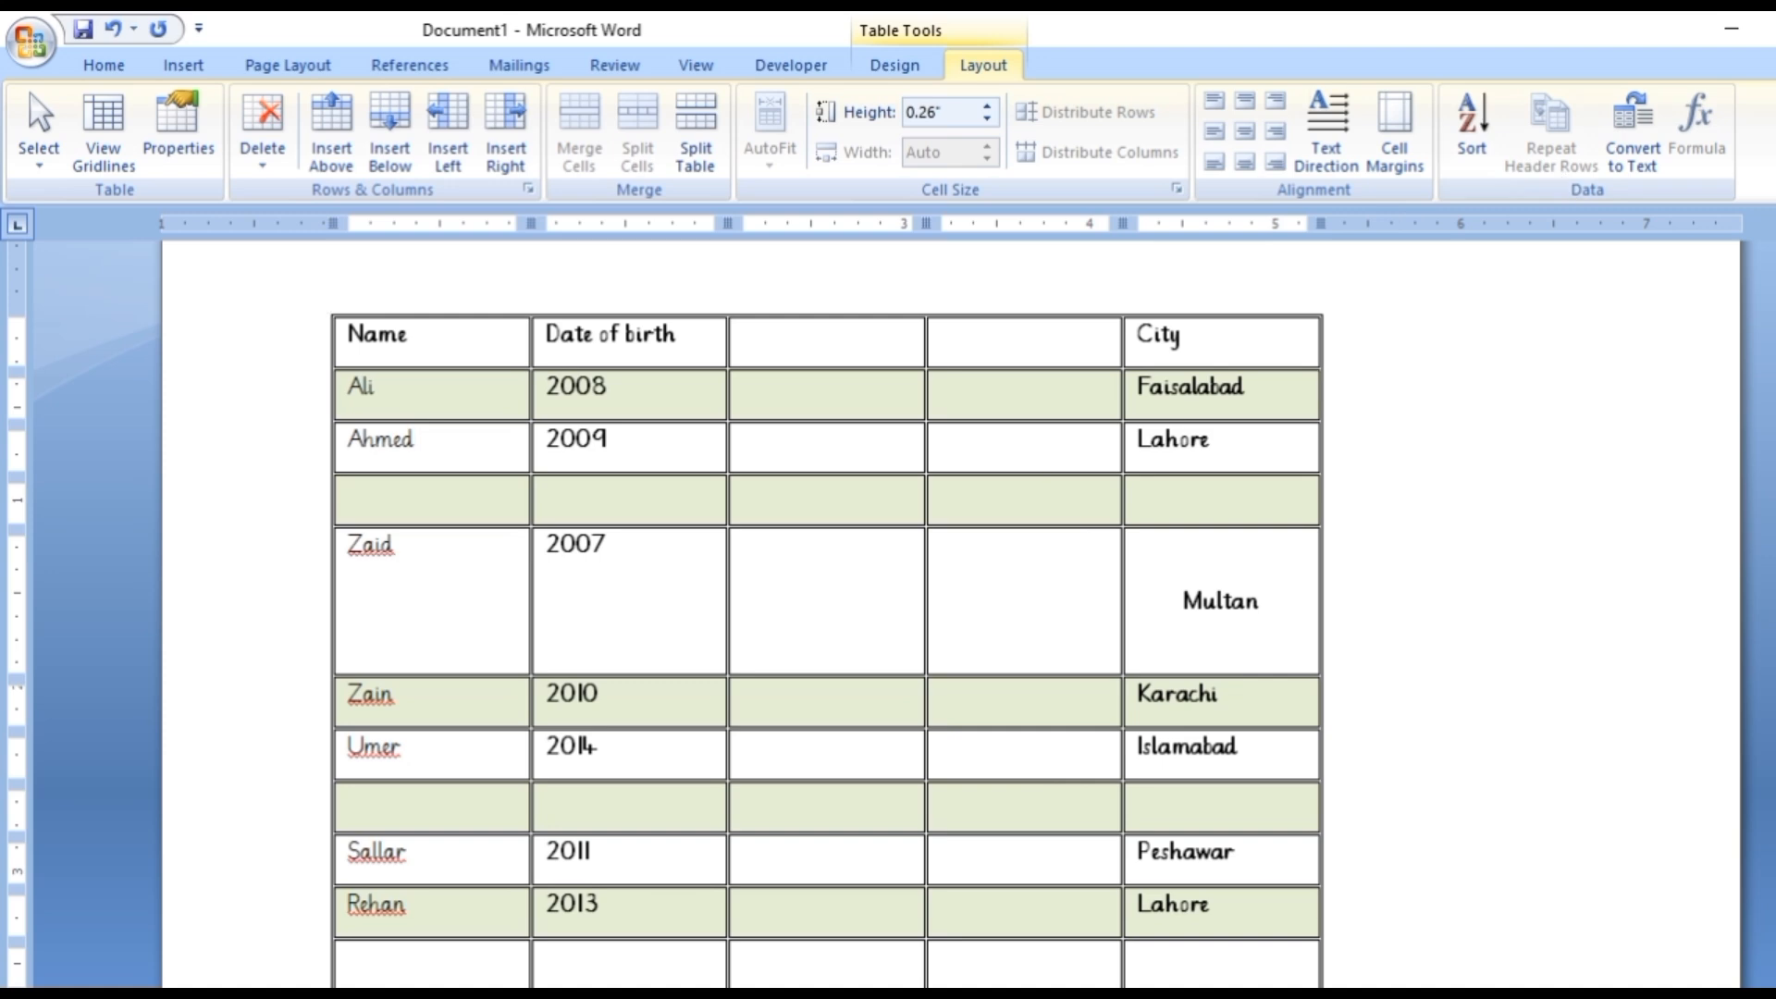
# Sort all rows below the header by Column 1 as text in ascending order, with no header row.
pyautogui.scroll(-1, 827, 638)
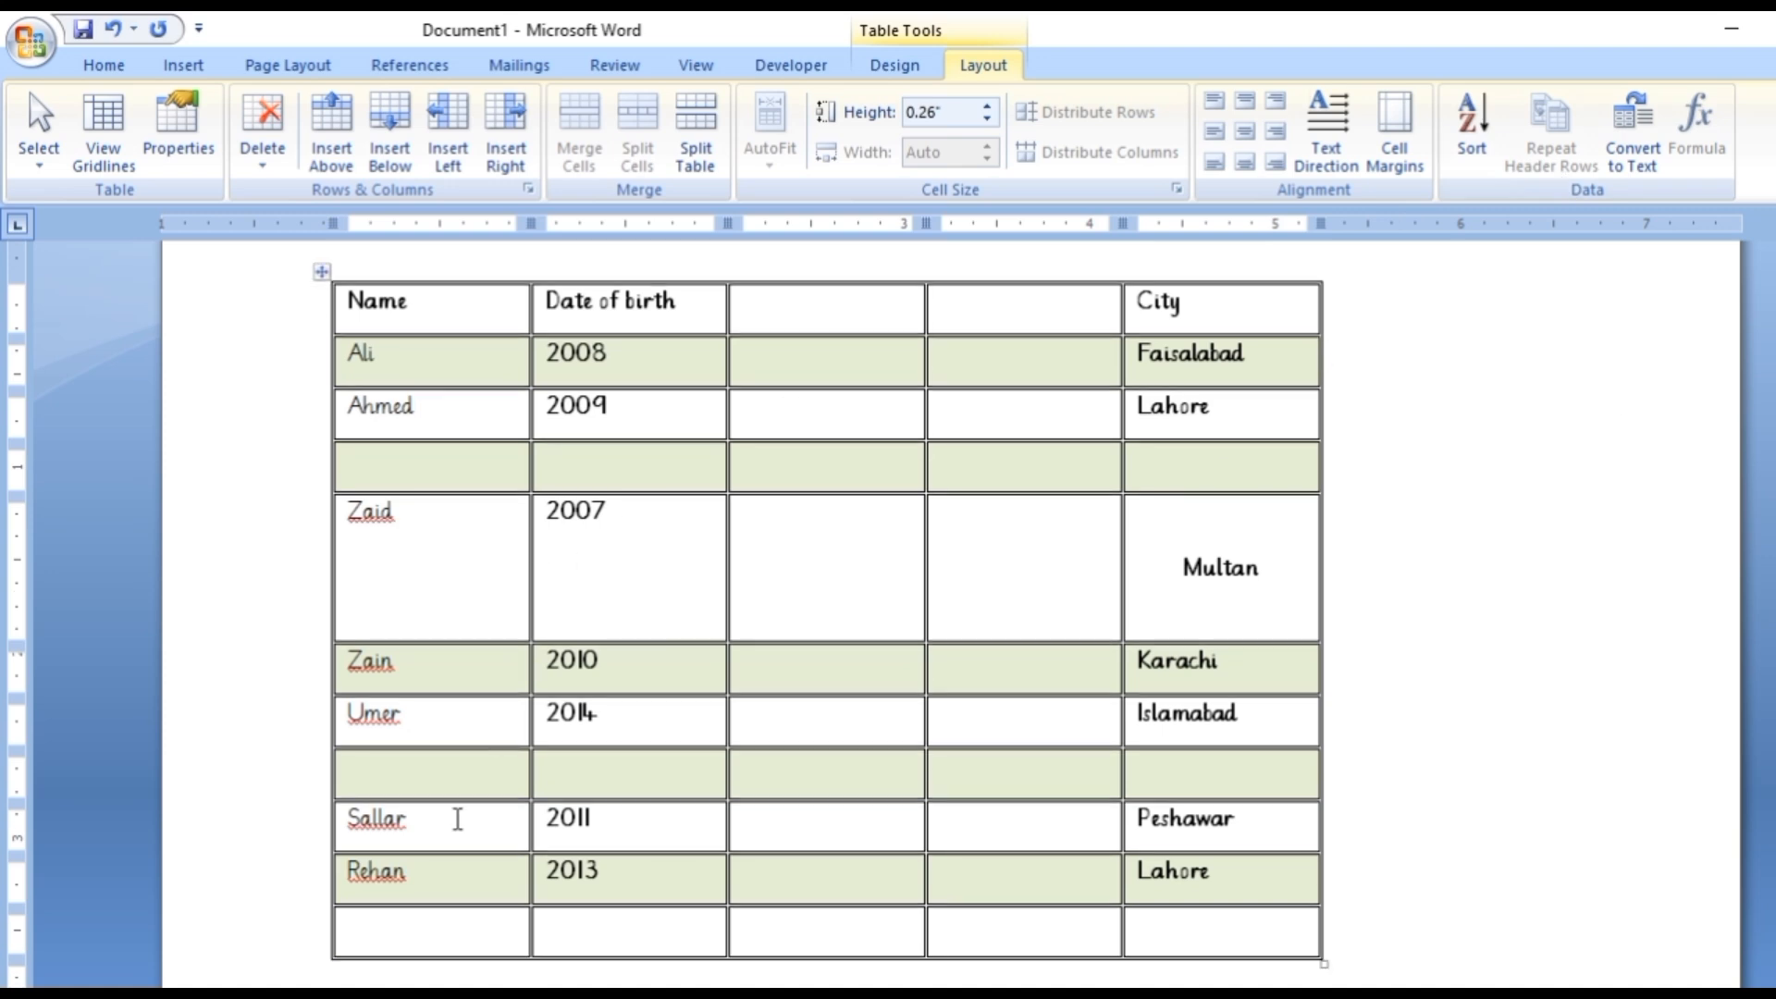
pyautogui.moveTo(454, 925); pyautogui.dragTo(447, 361)
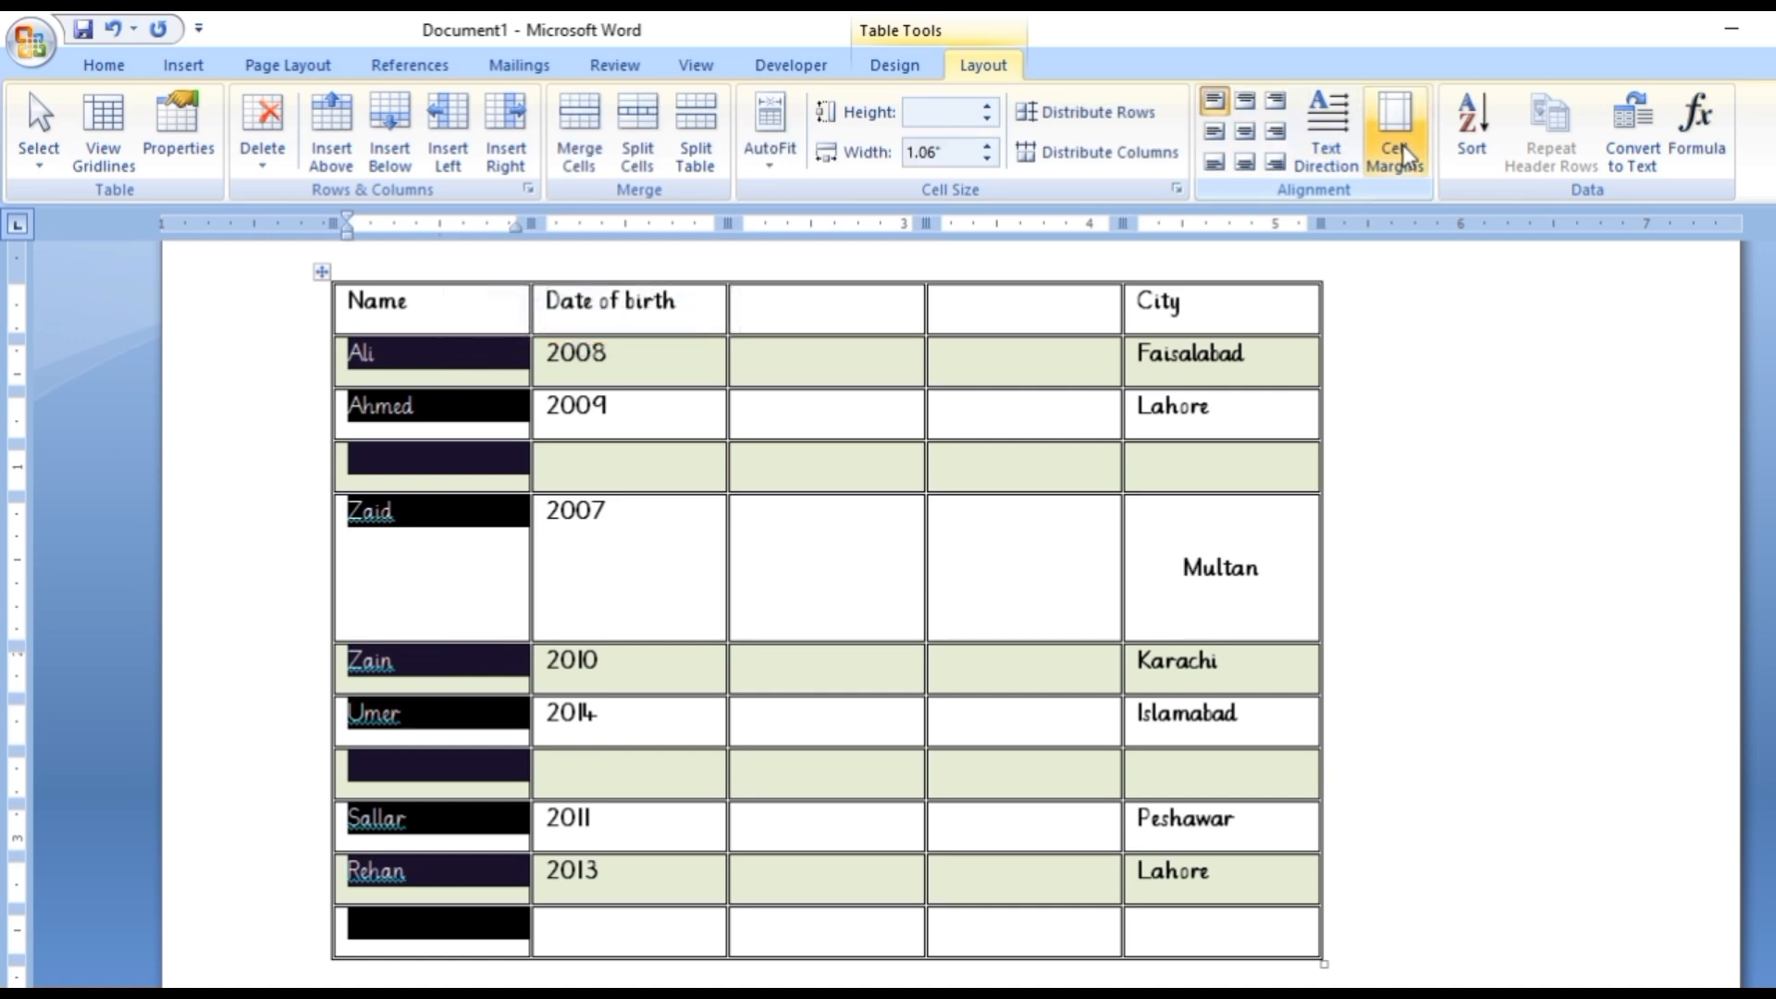
pyautogui.click(1469, 134)
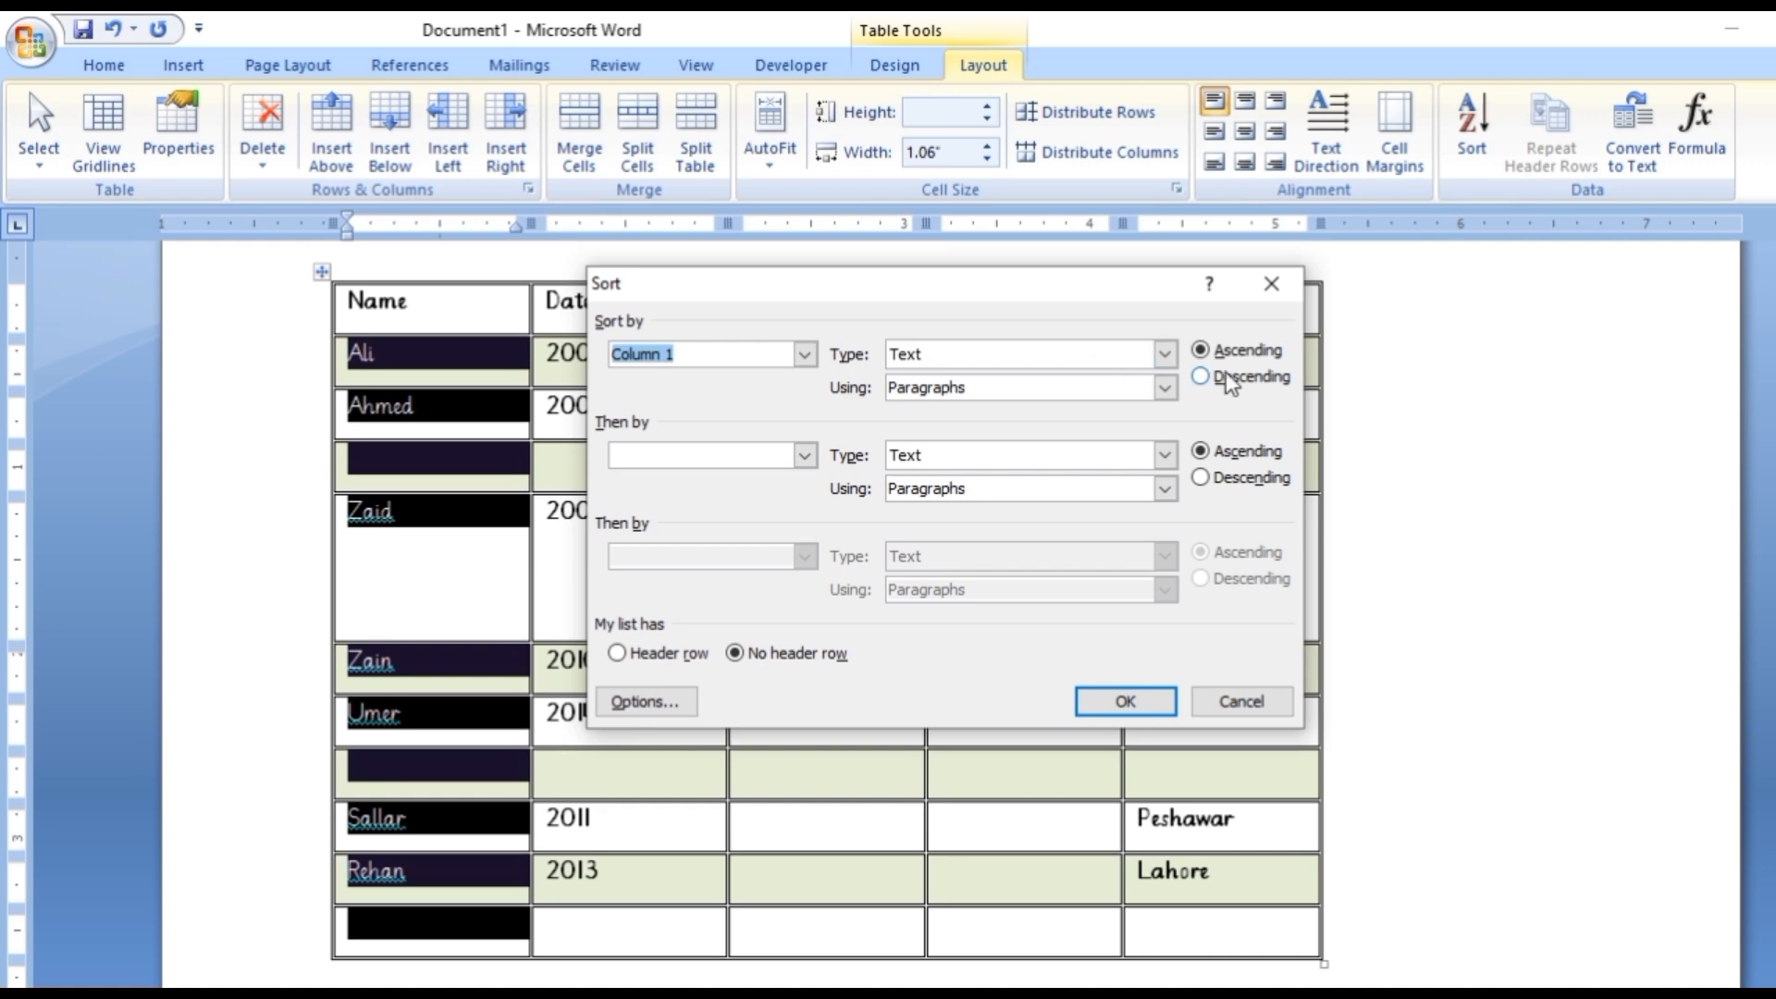
pyautogui.click(1121, 701)
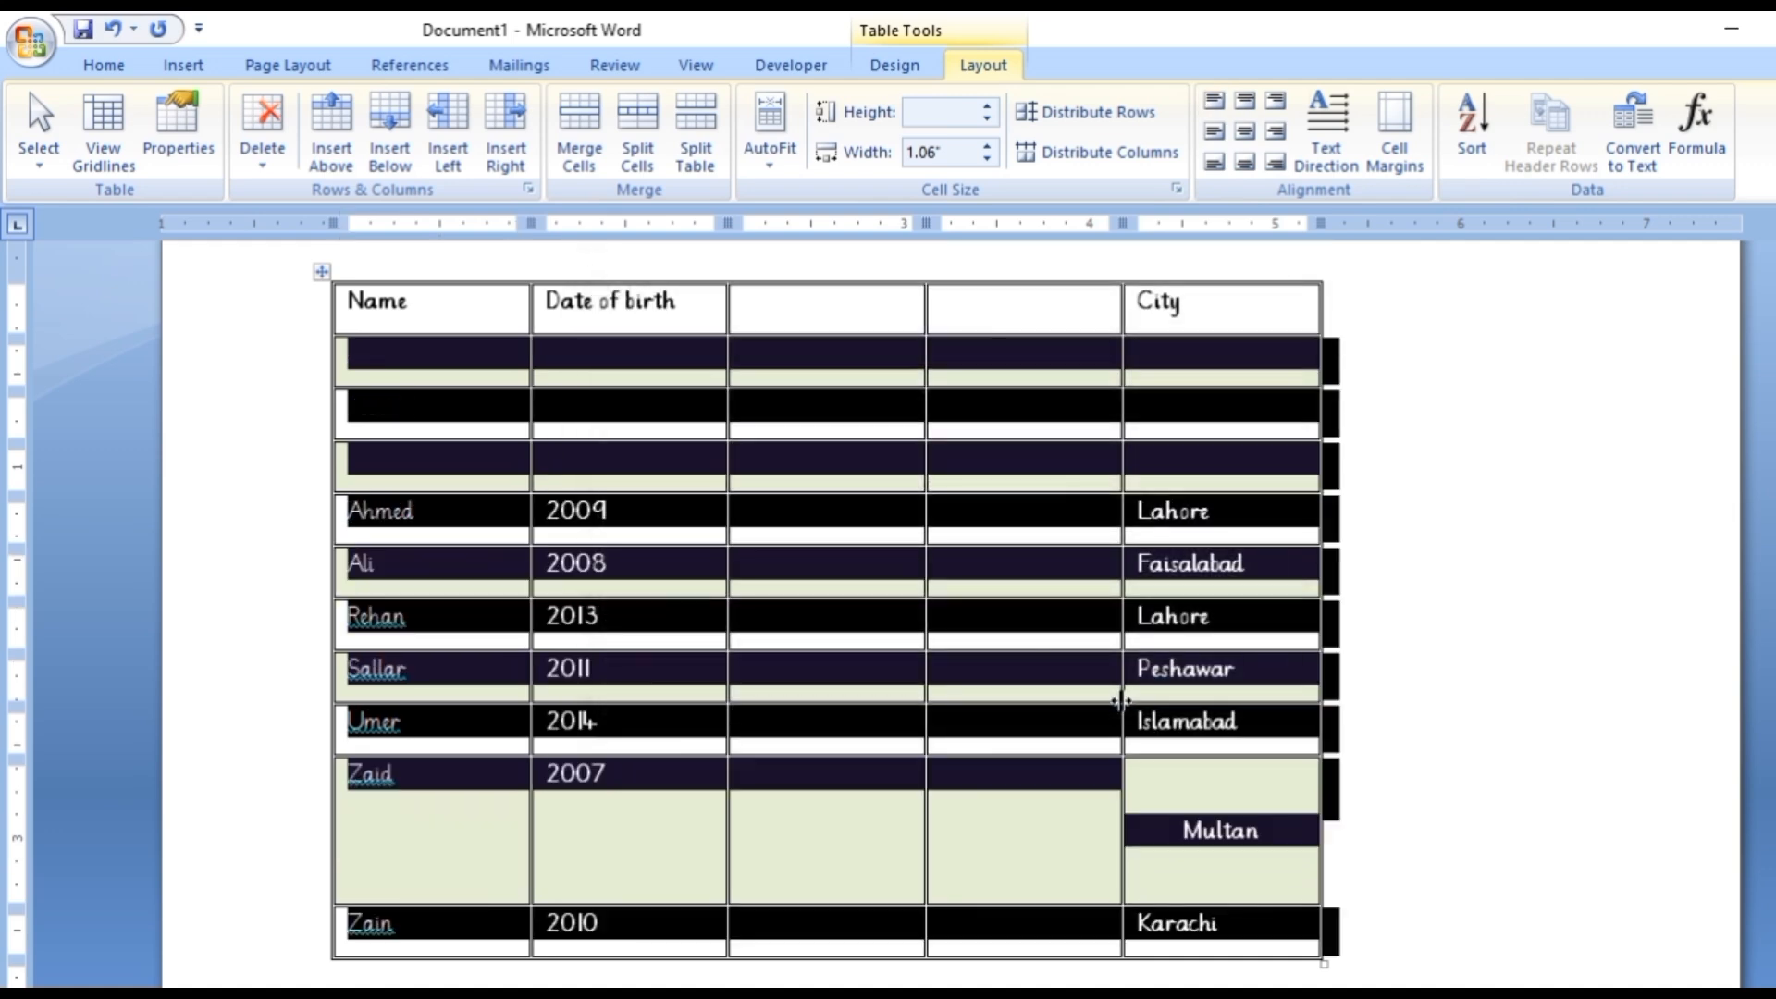
pyautogui.click(1480, 585)
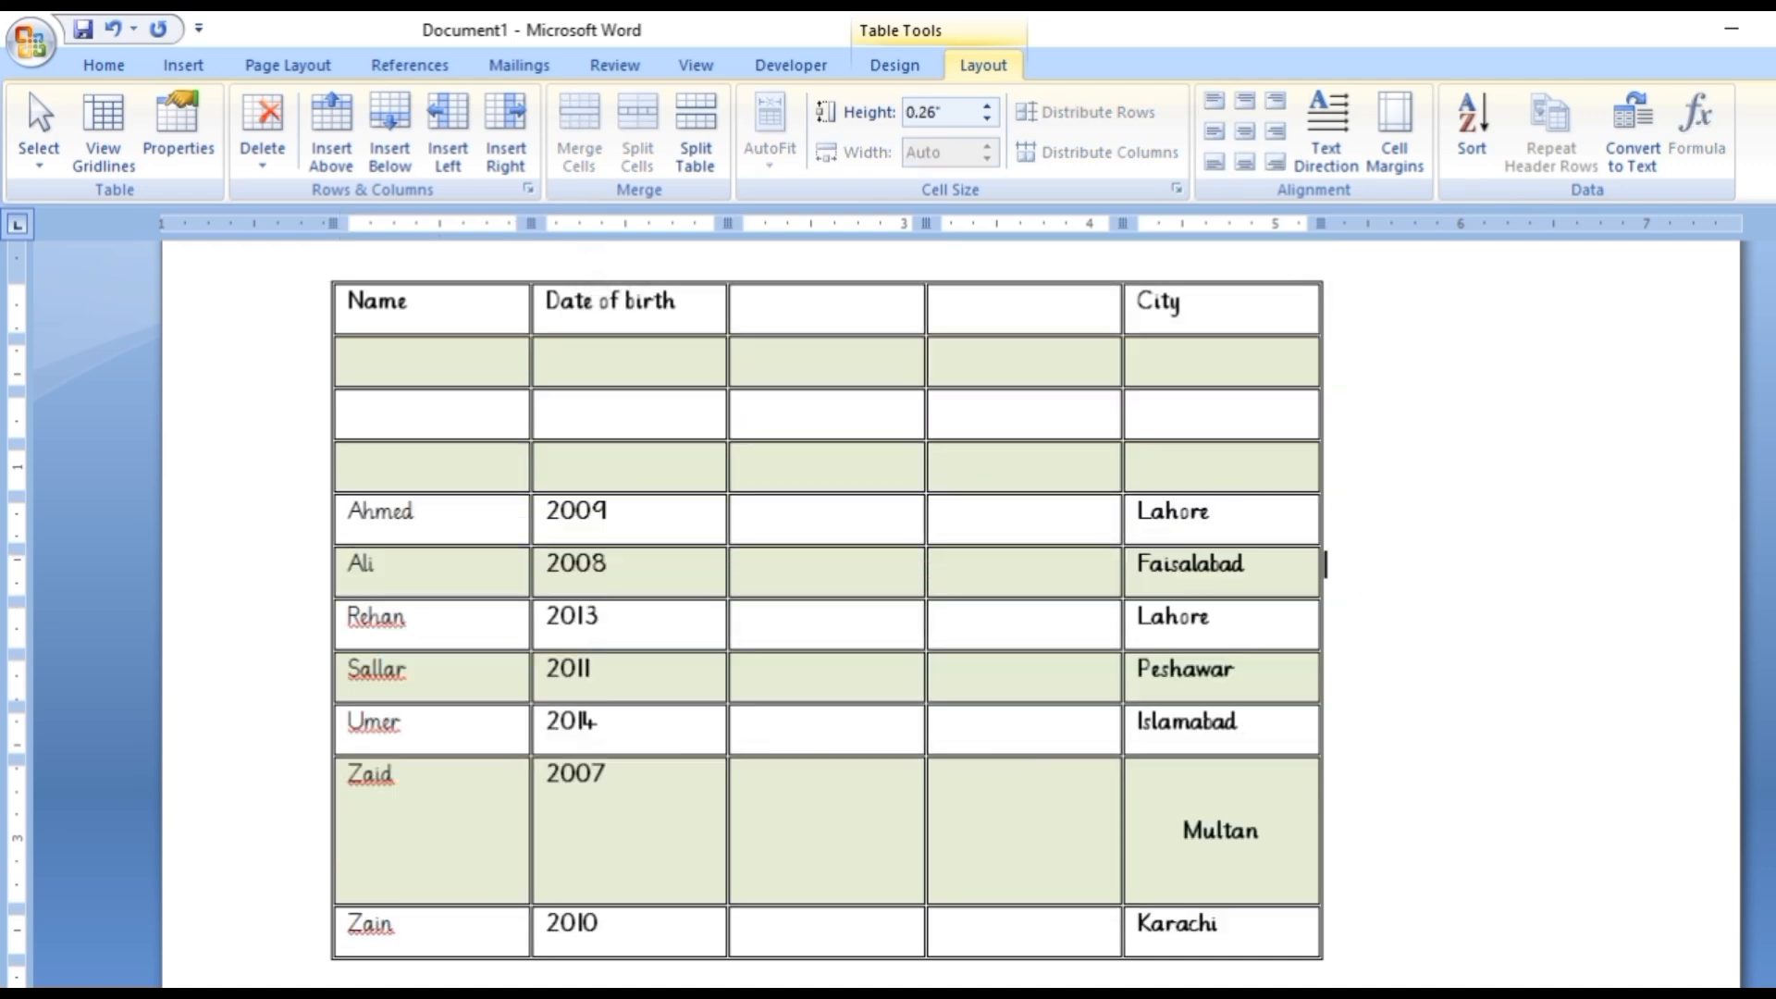
pyautogui.scroll(-1, 1325, 565)
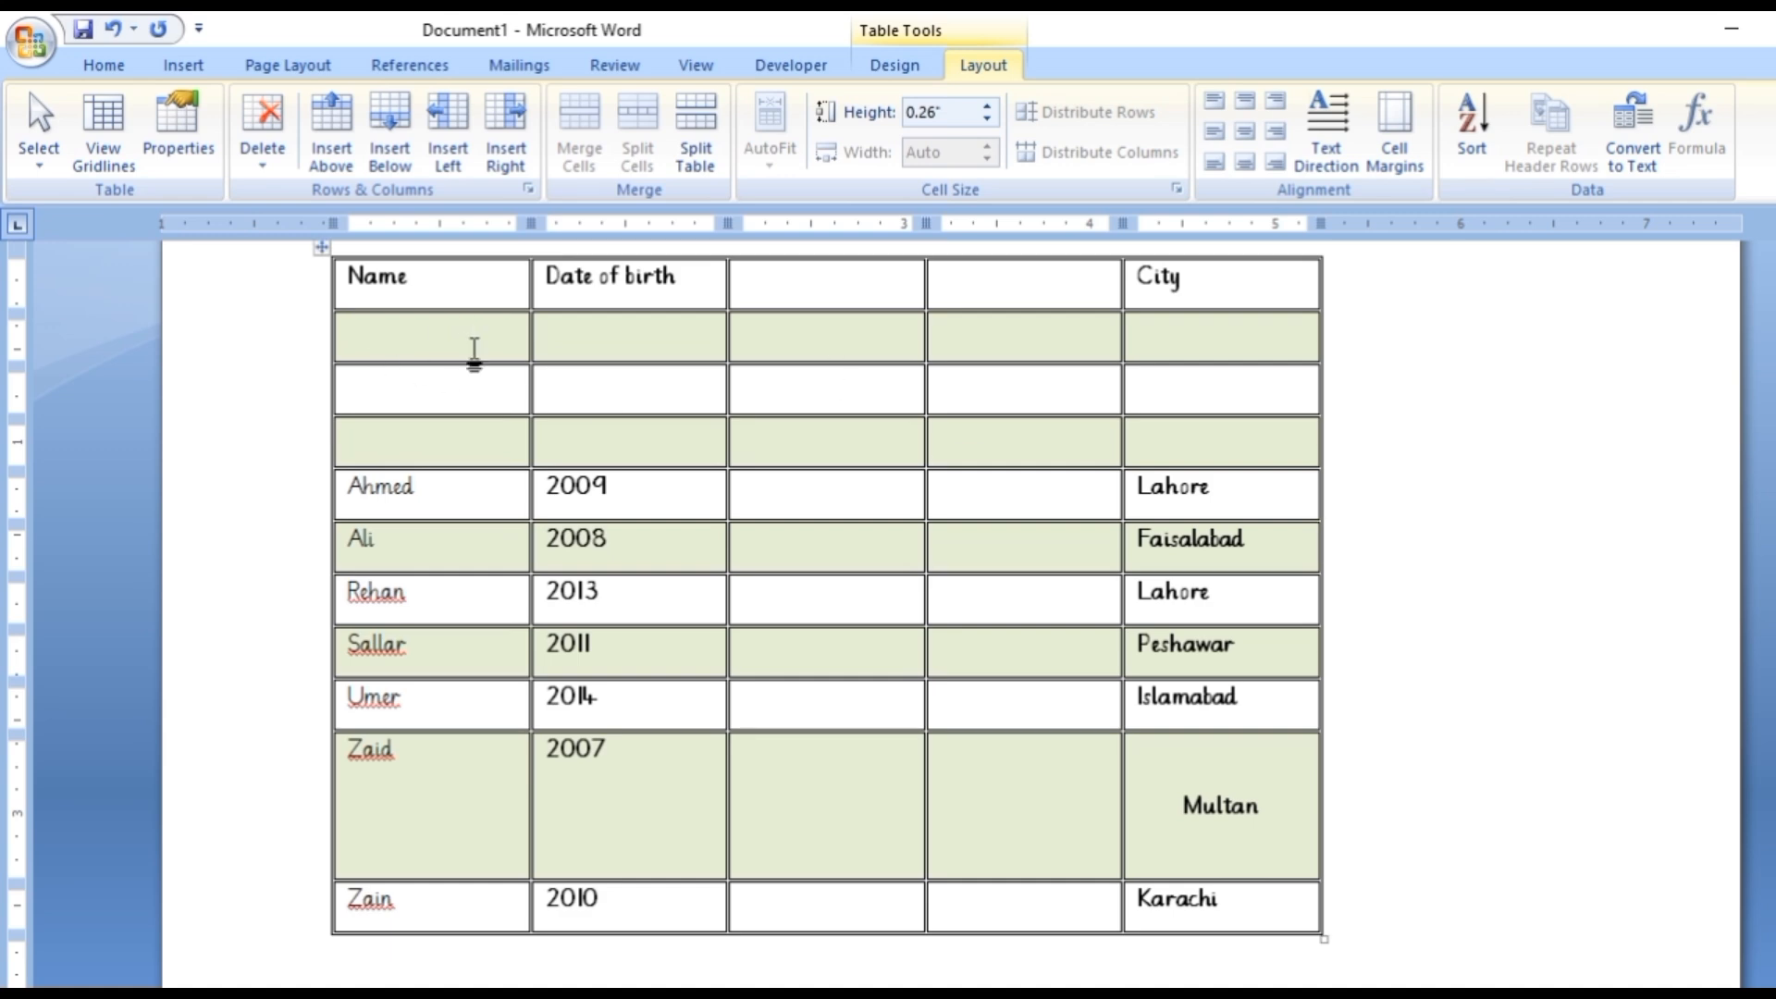